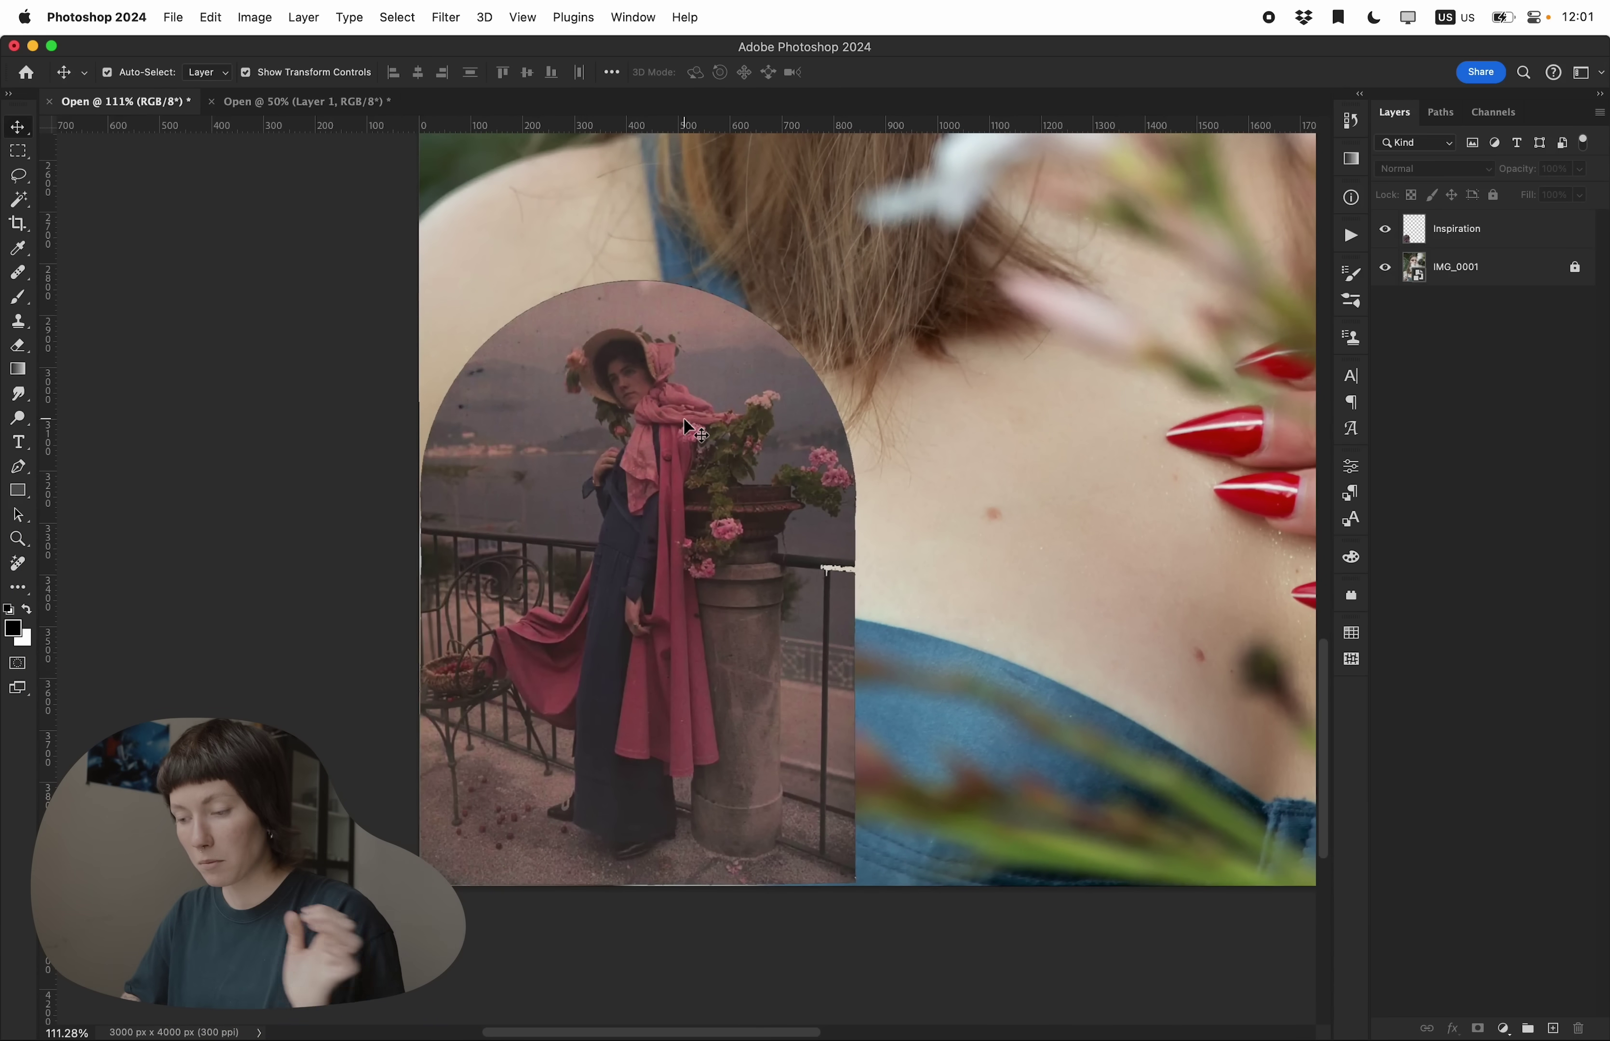
Select the IMG_0001 photo layer and bring up the adjustment layer list.
scroll(686, 427, up, 3)
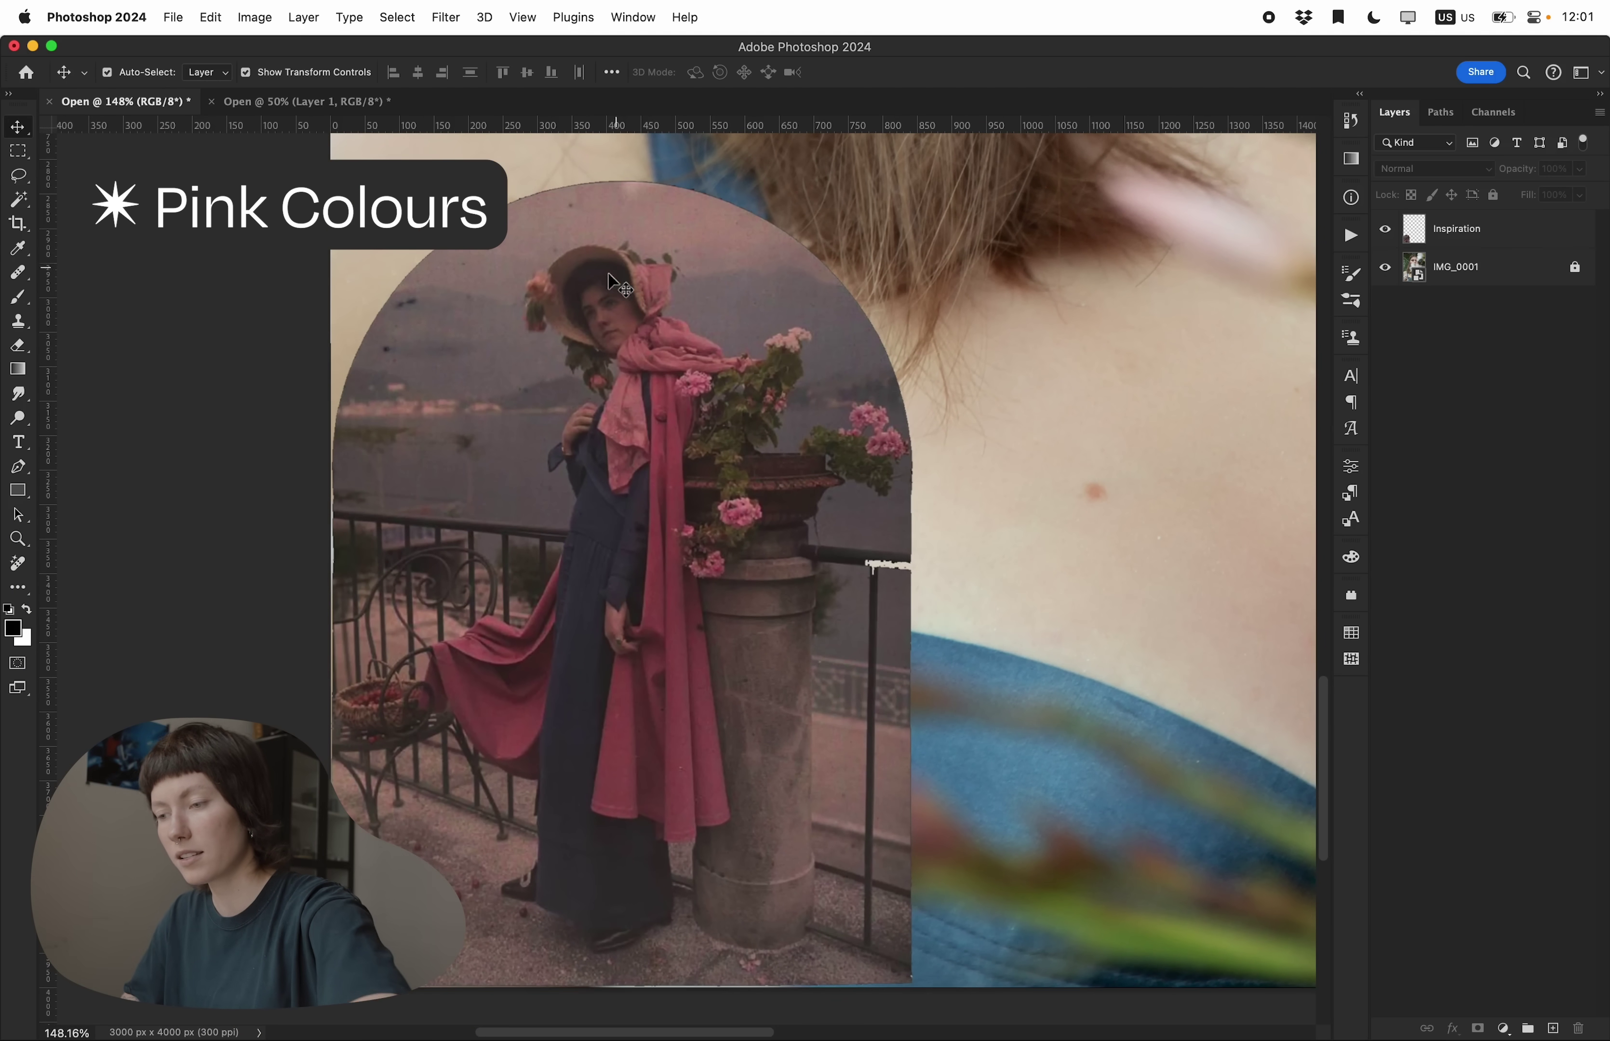
scroll(552, 563, down, 5)
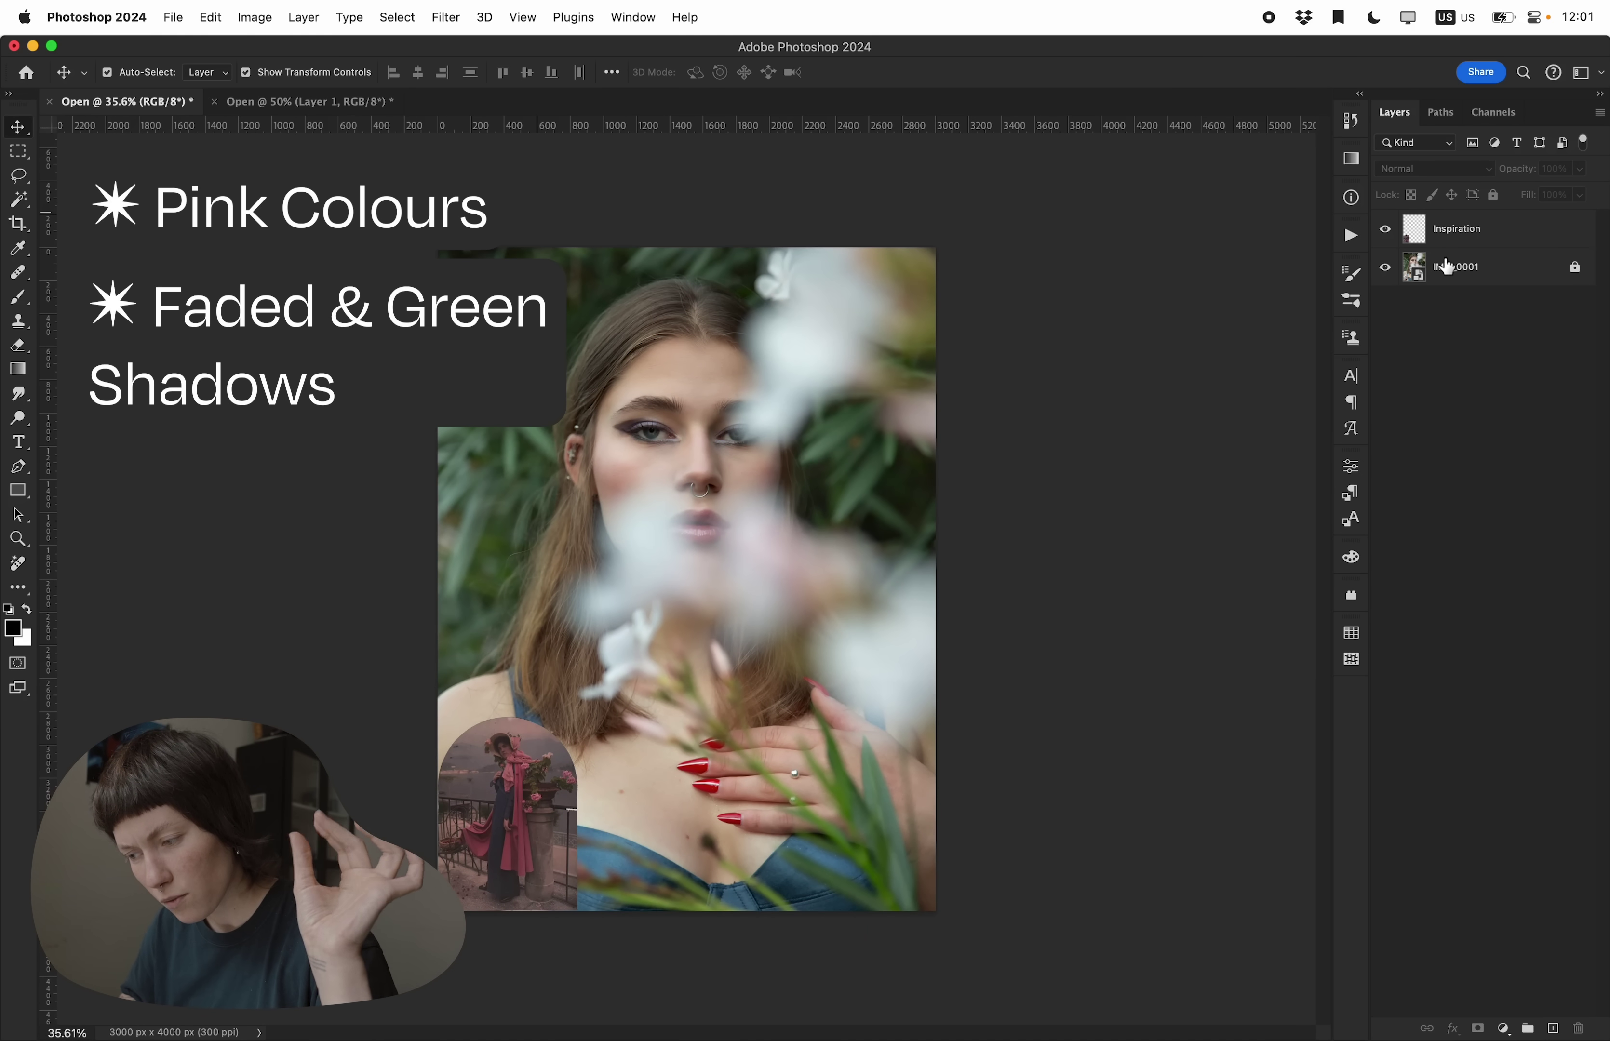
click(1444, 267)
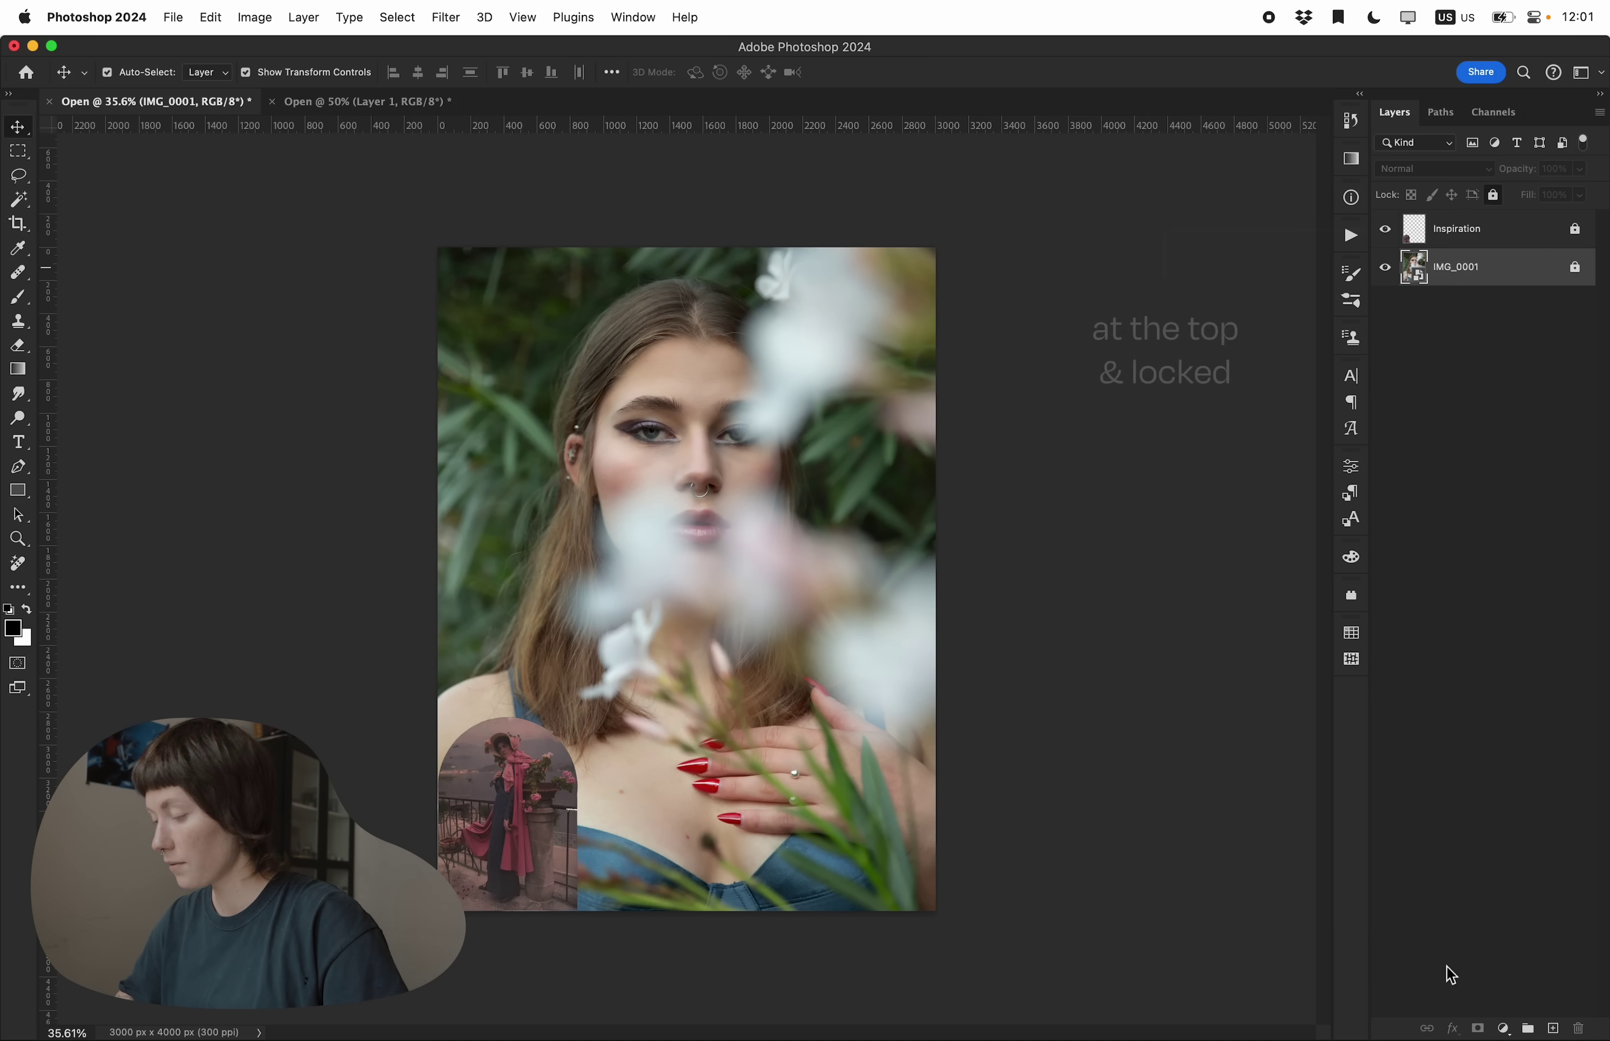
click(1506, 1028)
Add Curves 1 above the photo and give its Red channel a two-point S-curve with raised highlights.
click(1505, 862)
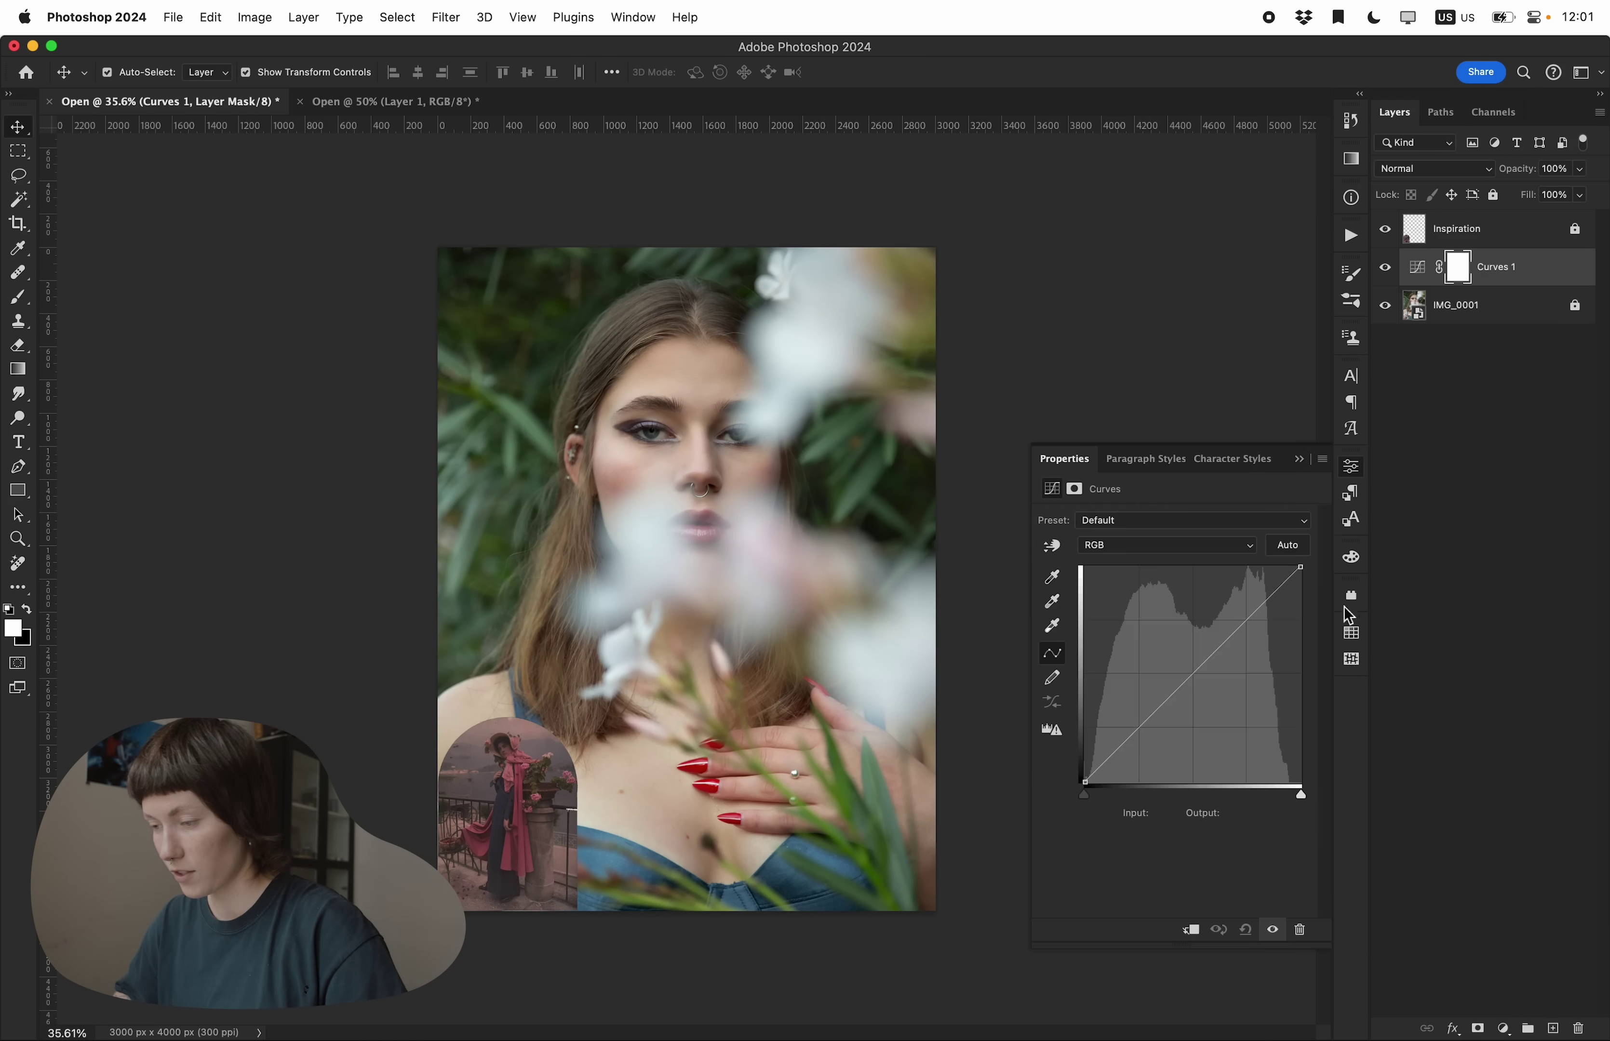
click(1248, 546)
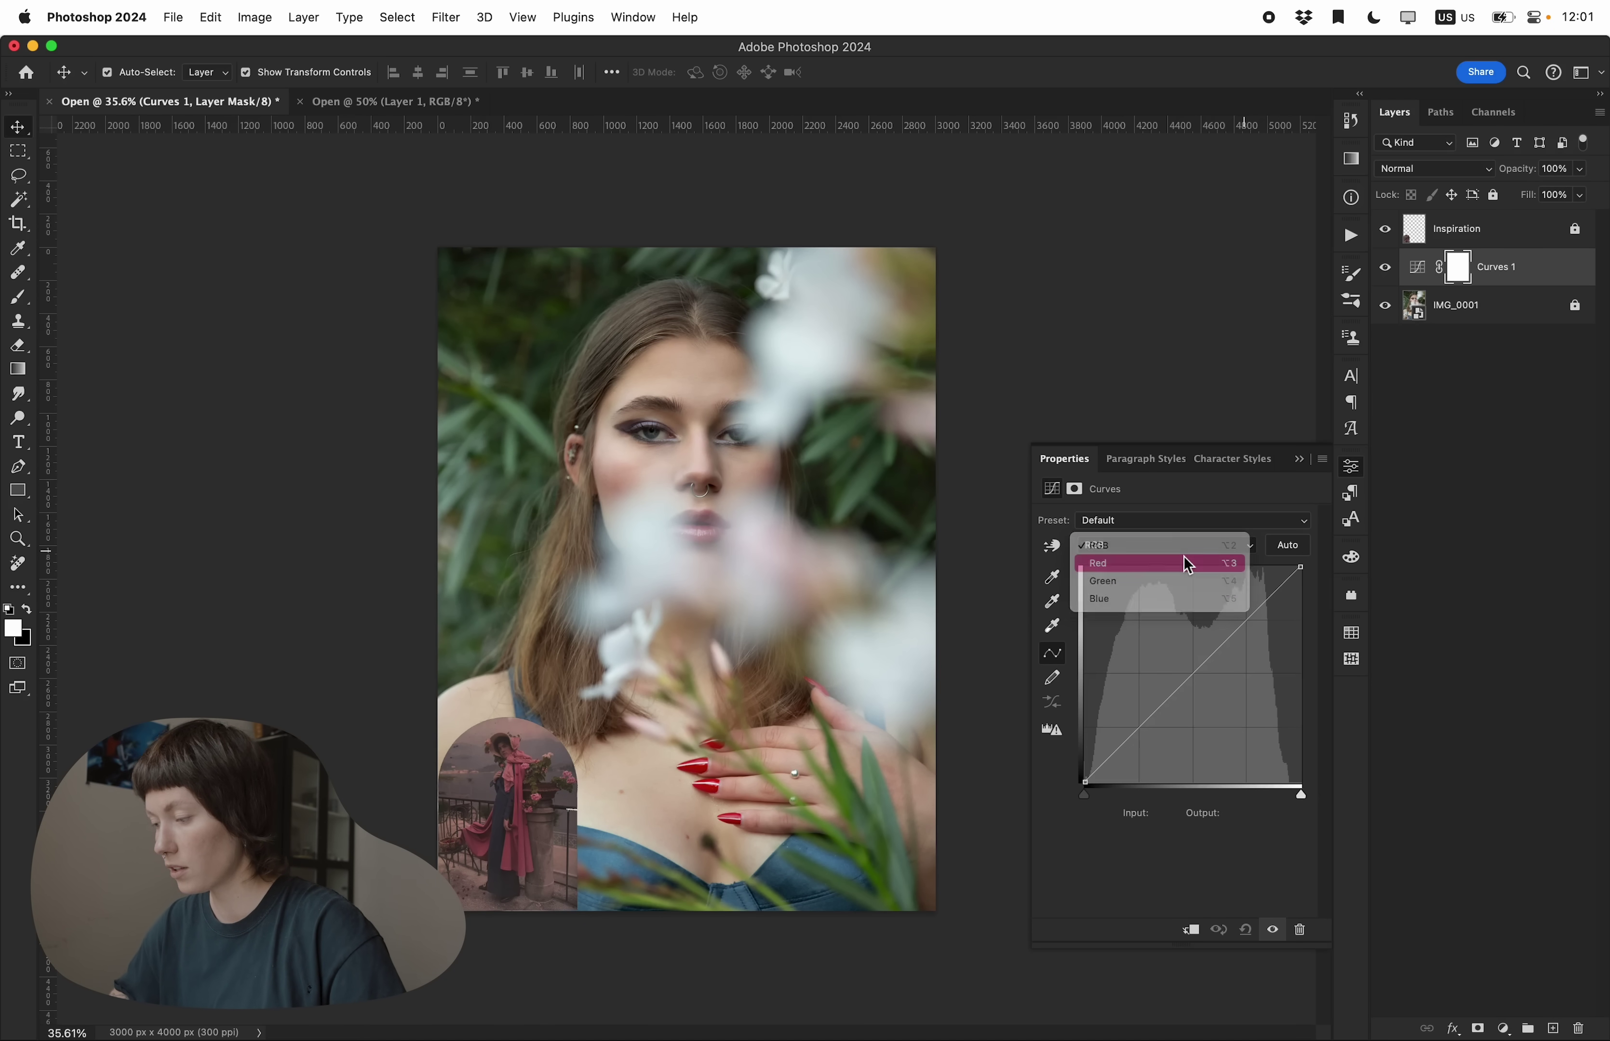
click(1189, 564)
click(1232, 631)
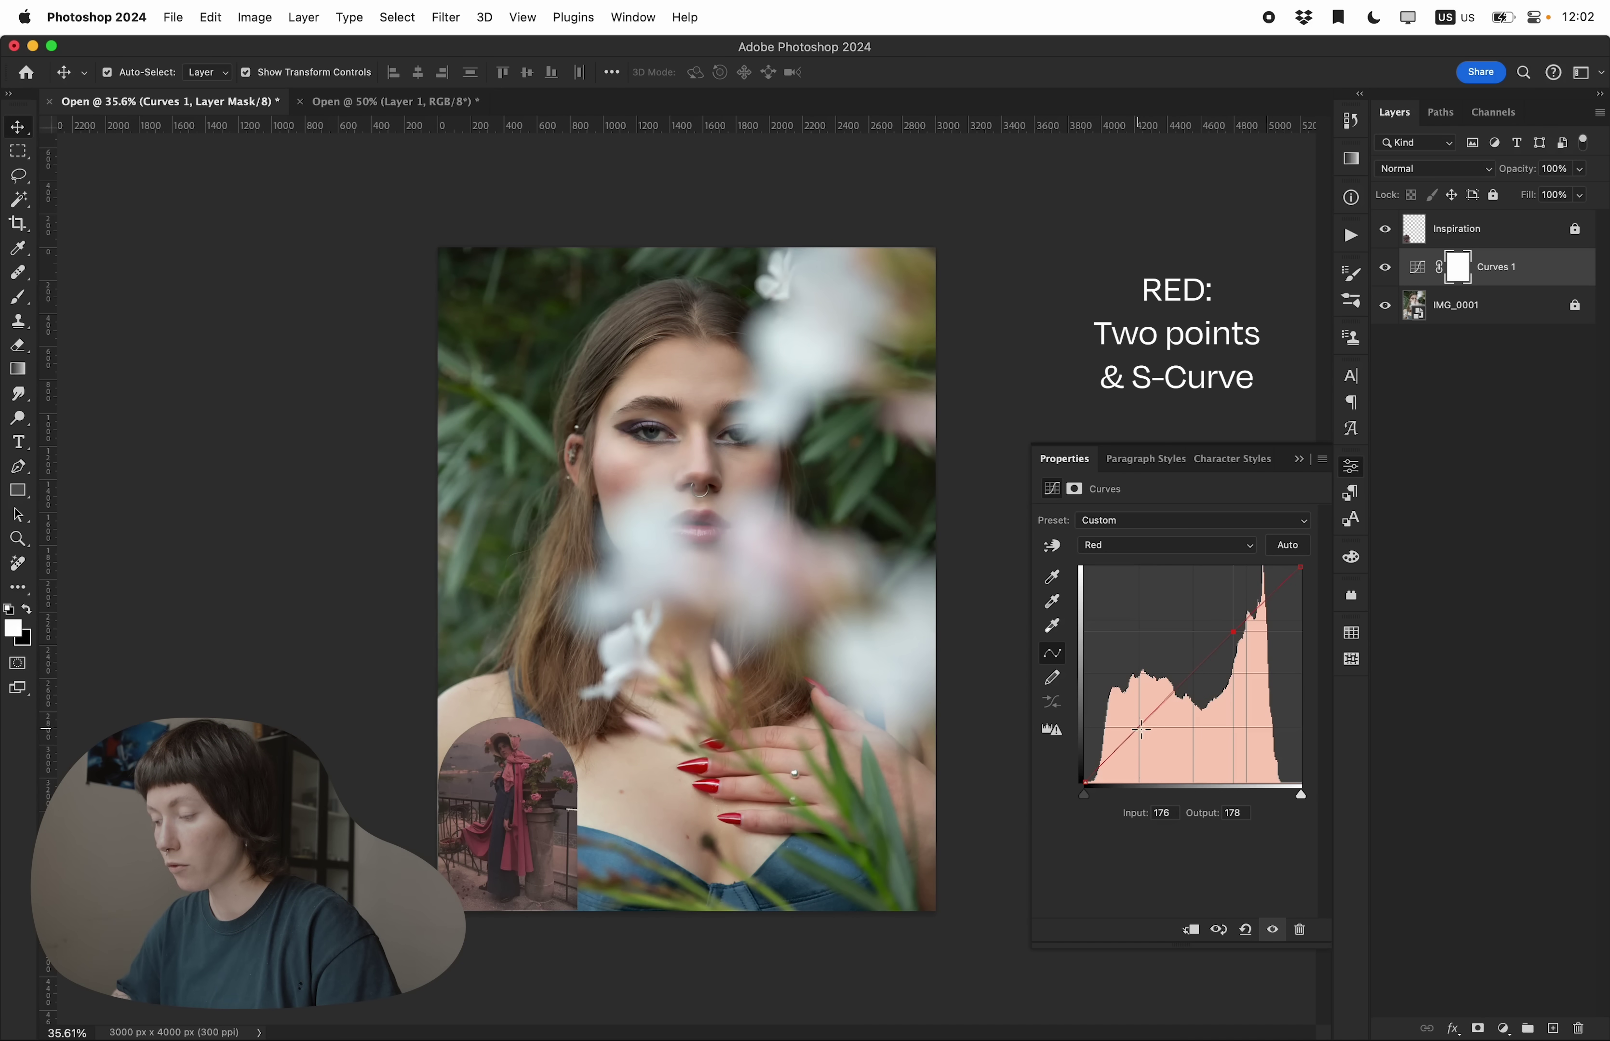
click(1142, 723)
drag(1230, 638, 1234, 631)
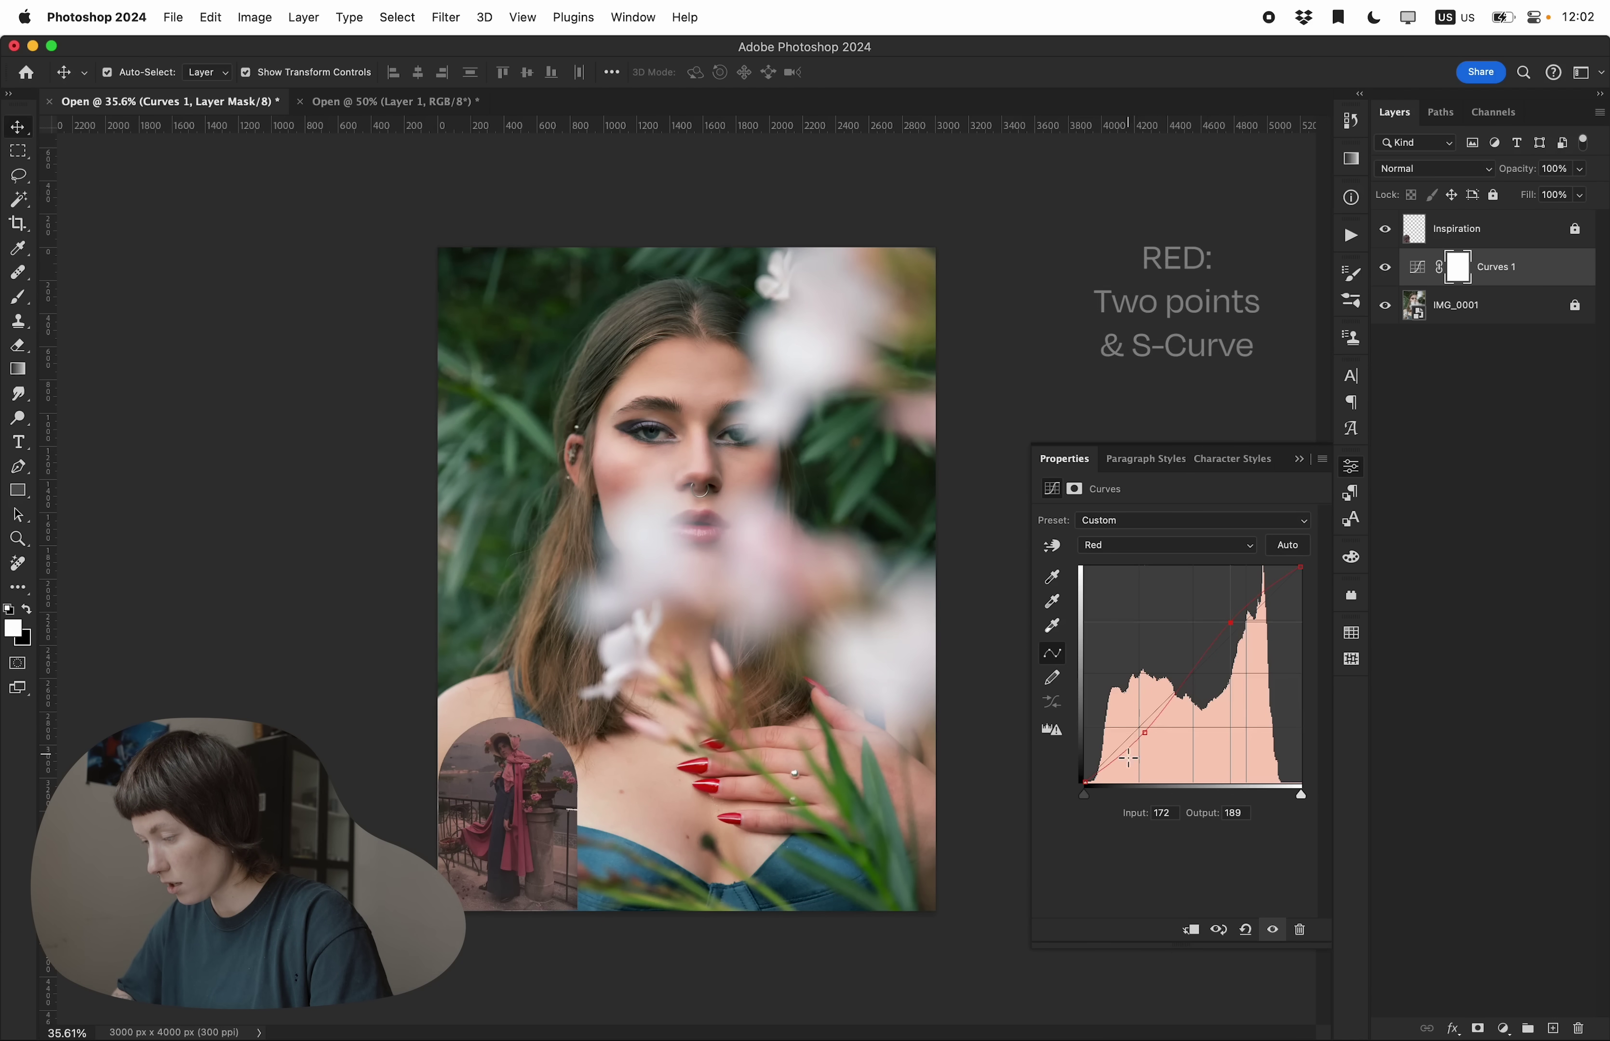
click(1170, 545)
On the Green channel, add a highlight point, lift the shadows and raise the black point.
click(1174, 563)
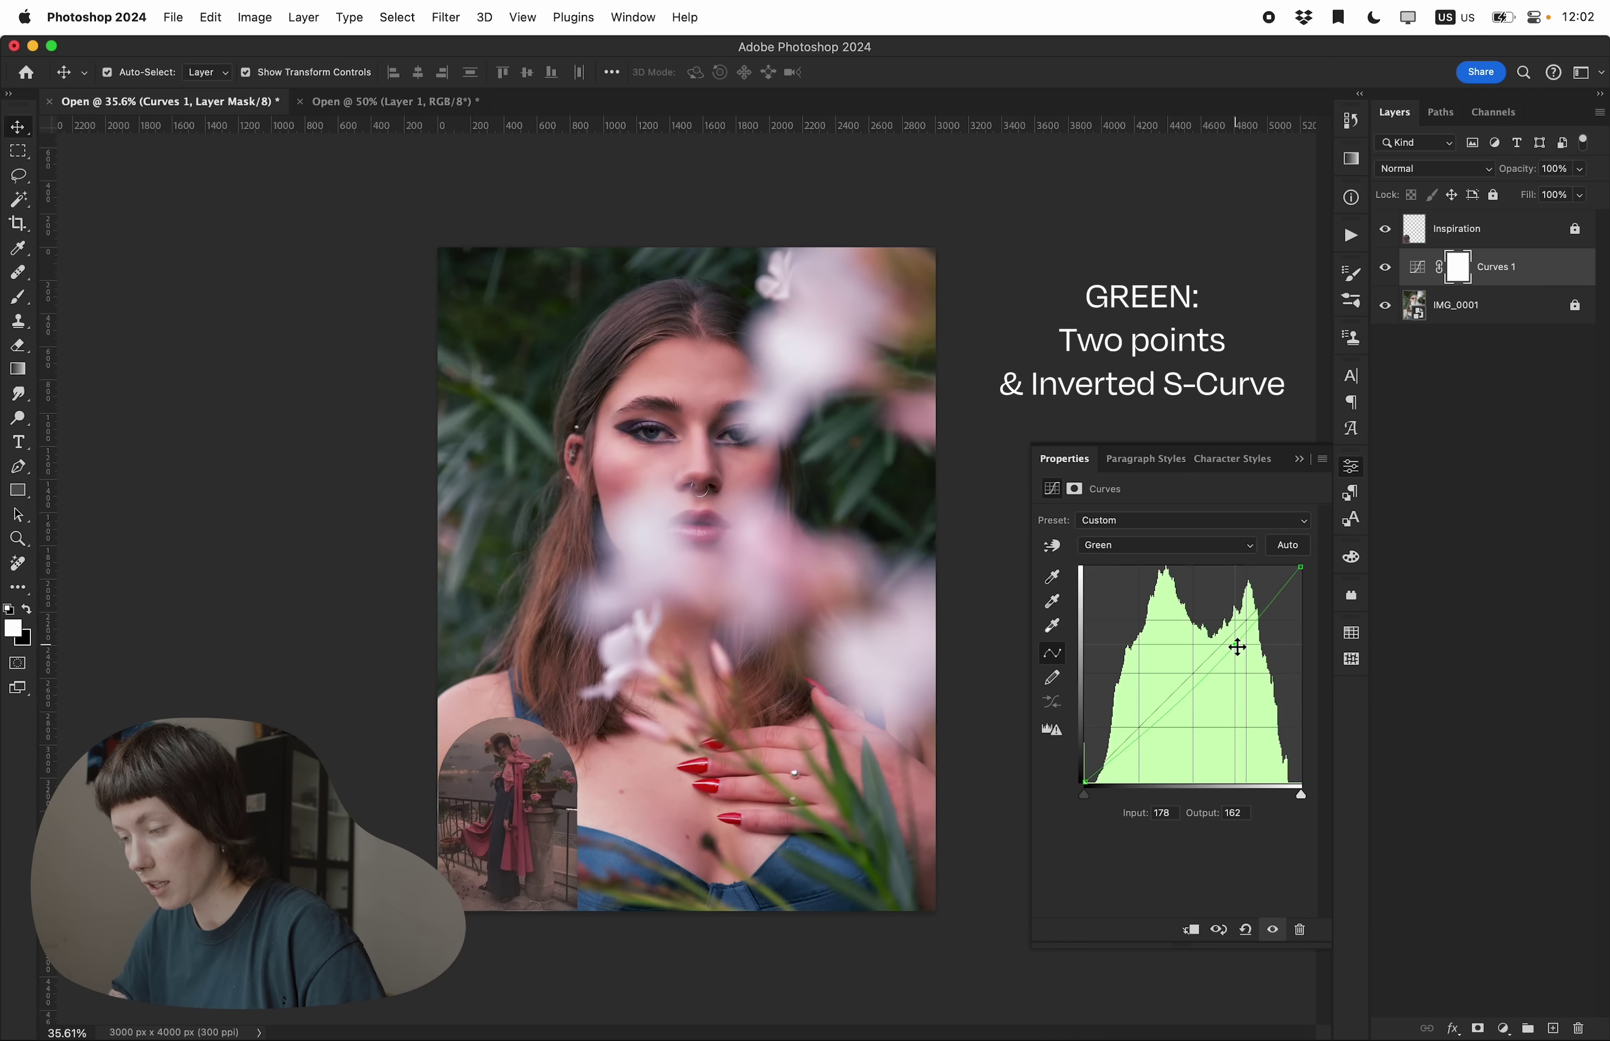
click(1234, 645)
mouse_move(1154, 727)
mouse_down()
mouse_move(1113, 645)
mouse_move(1142, 718)
mouse_up()
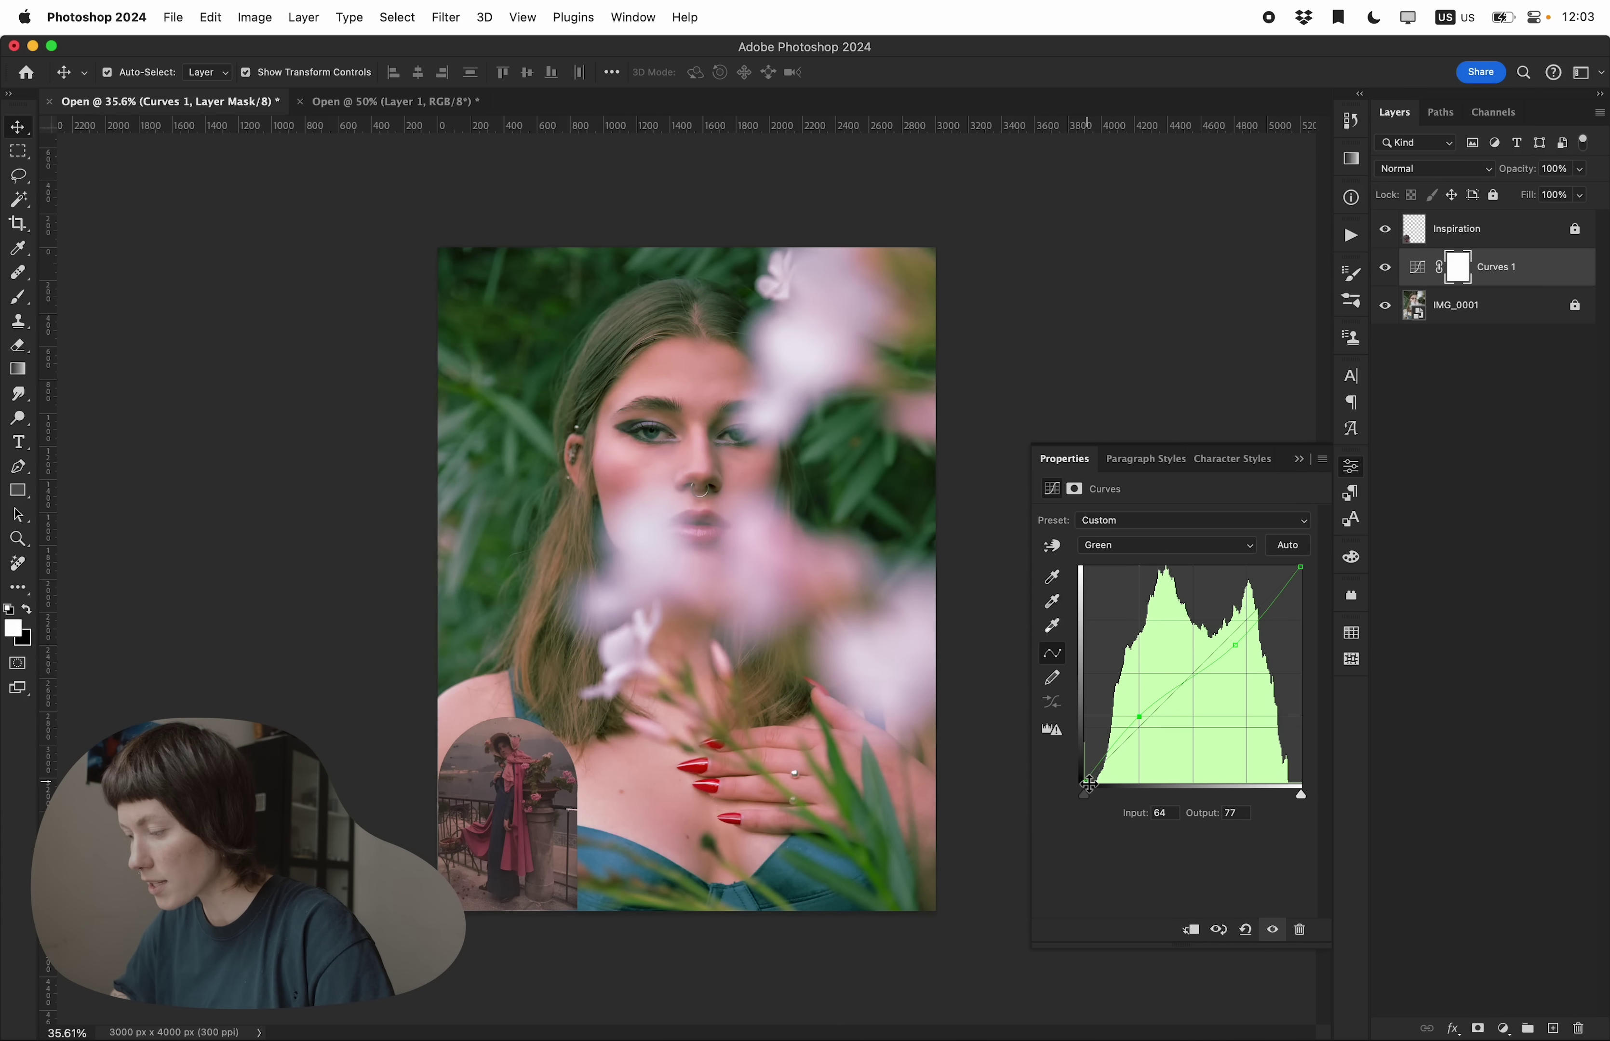
drag(1085, 782, 1091, 777)
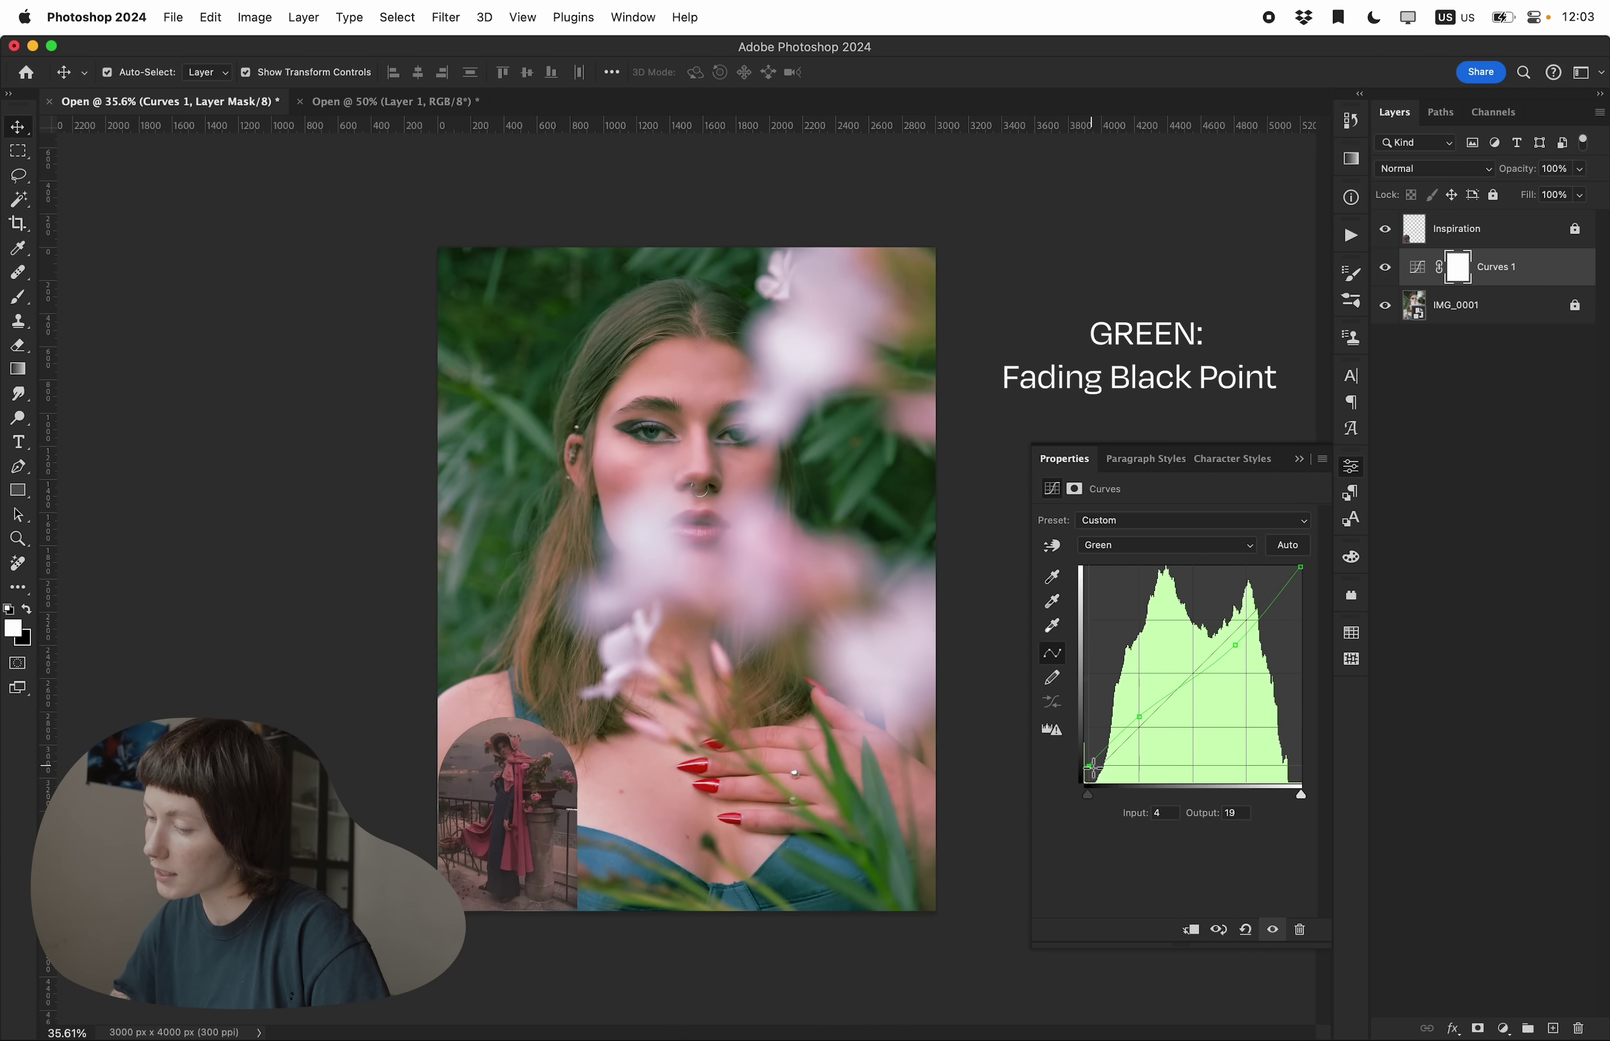
drag(1102, 710, 1104, 762)
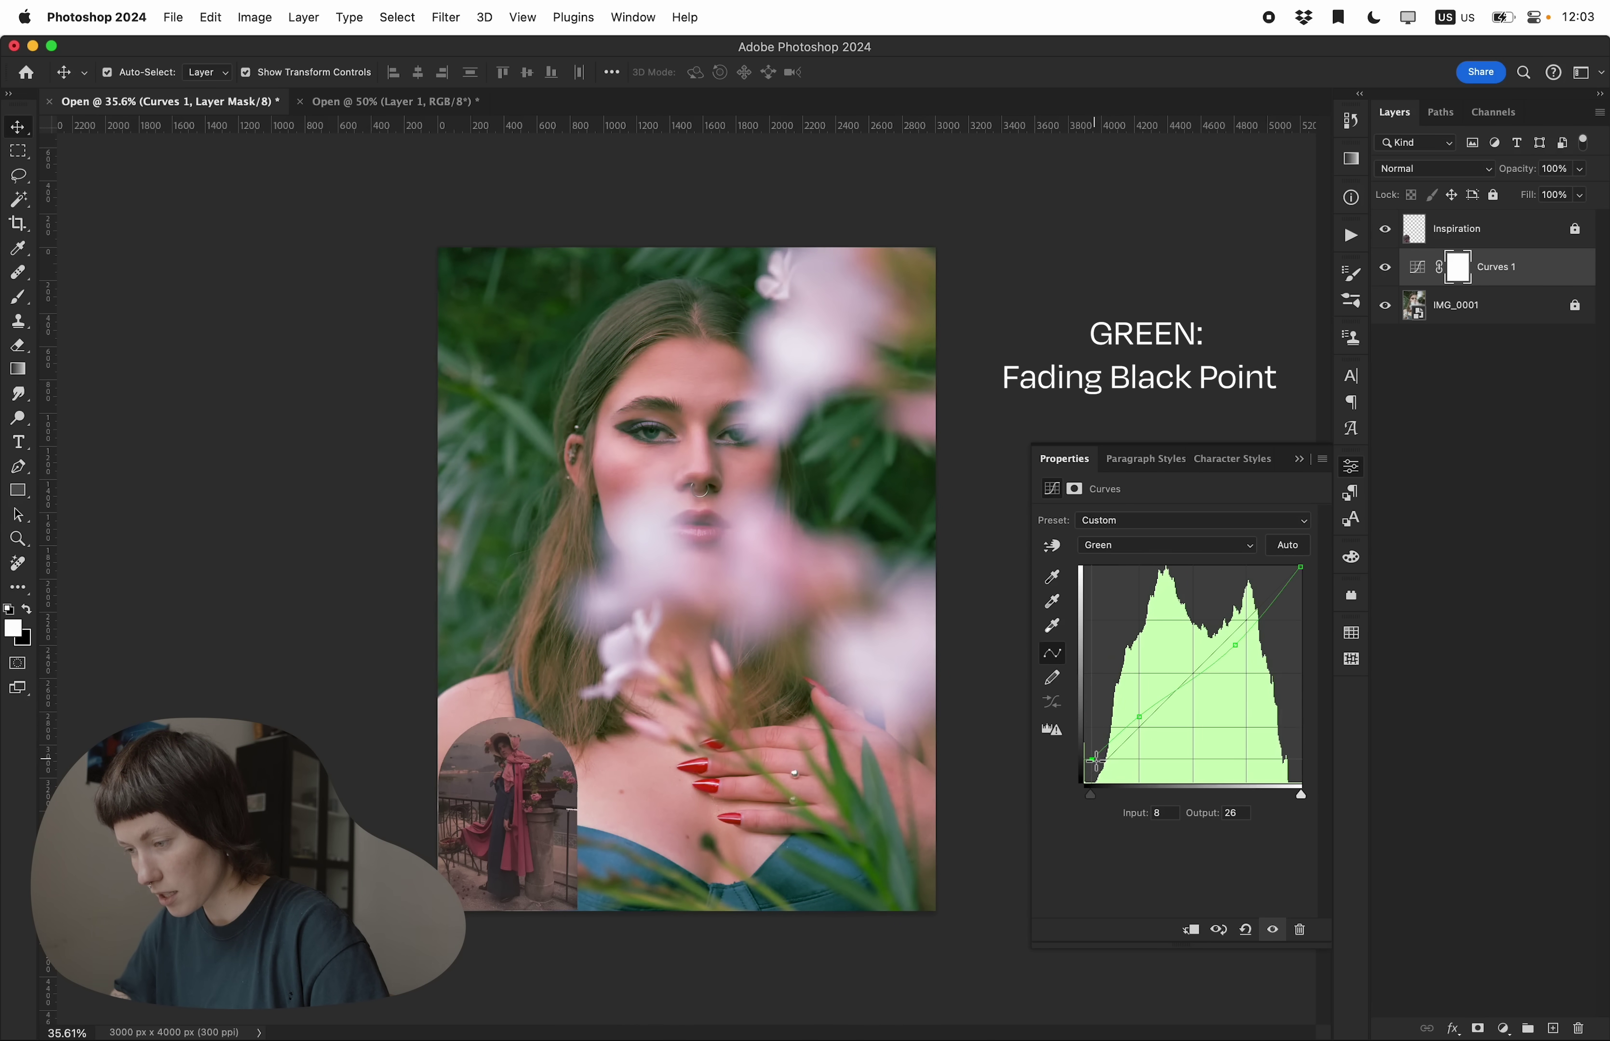
click(1238, 638)
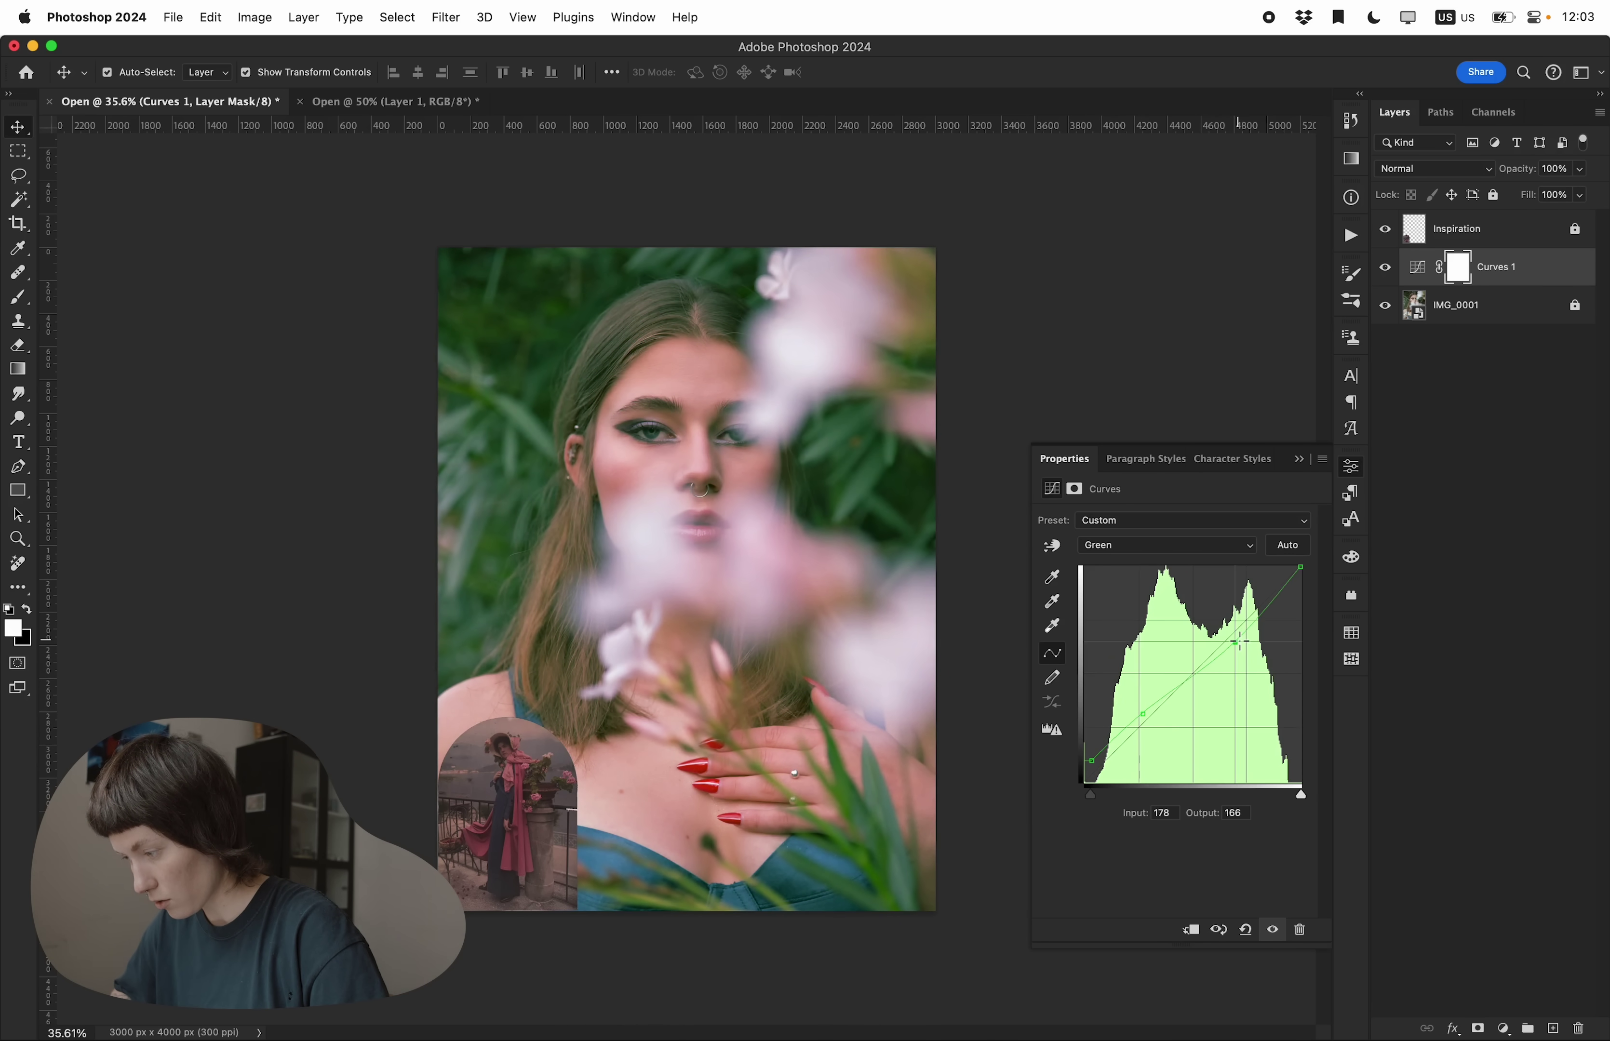
click(1213, 552)
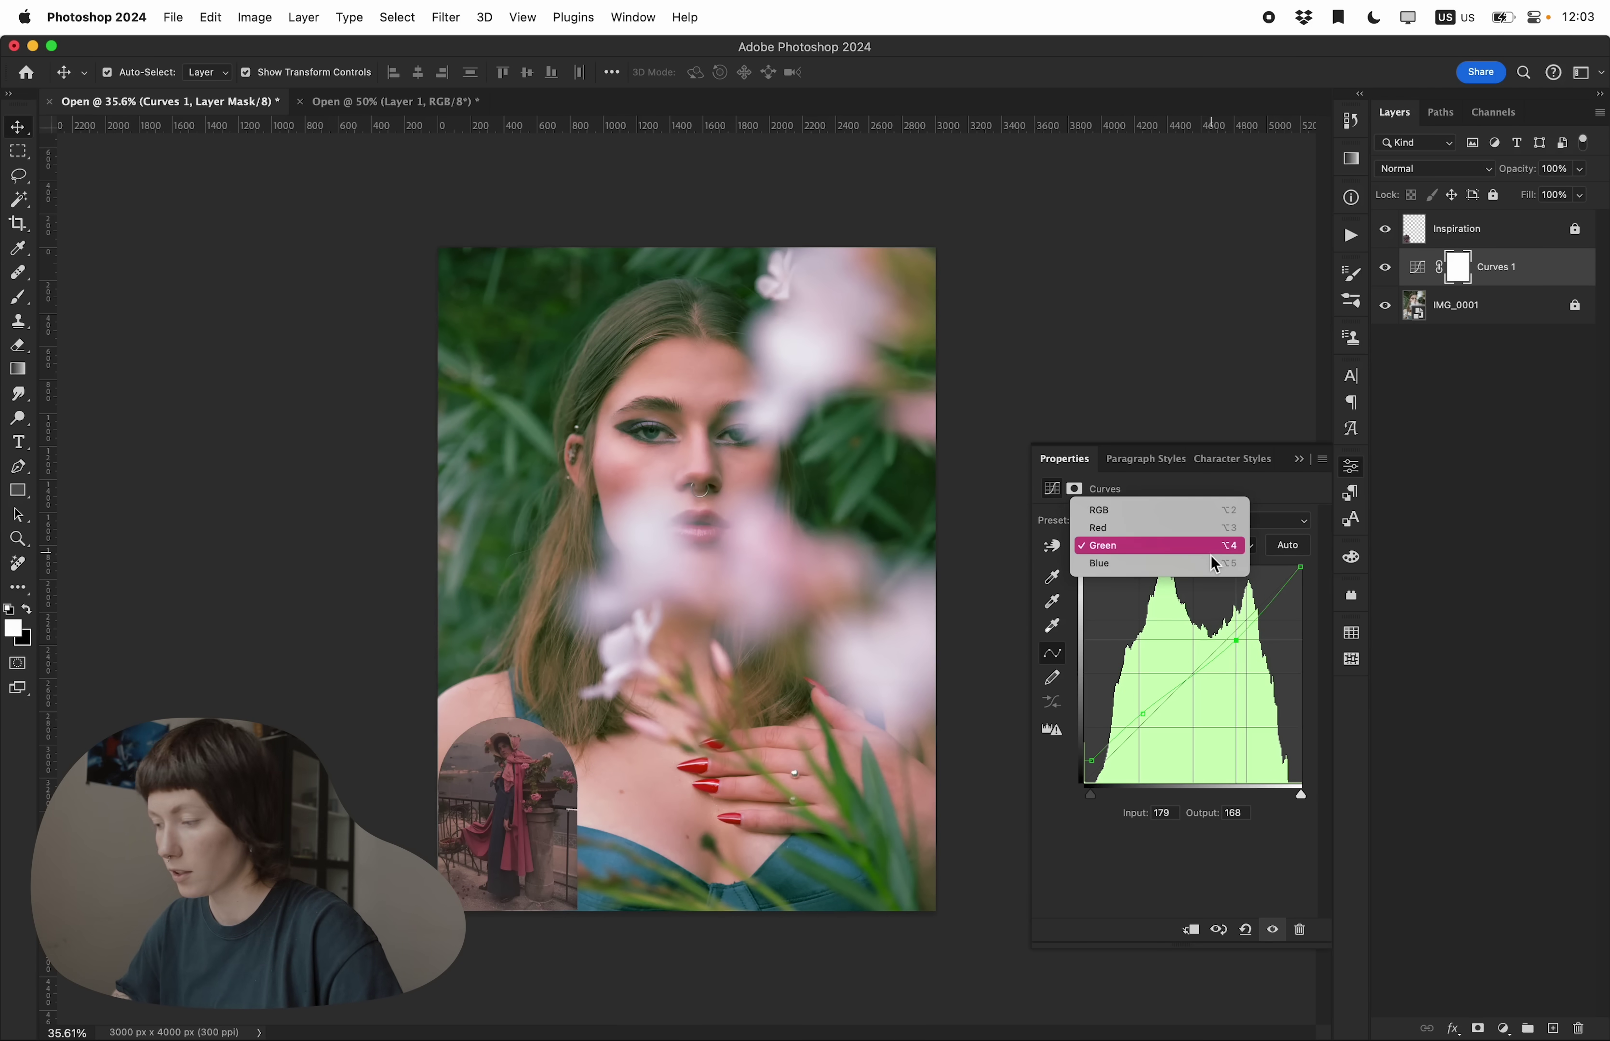
On the Blue channel, add highlight, midtone and shadow points and nudge them slightly down.
click(1210, 562)
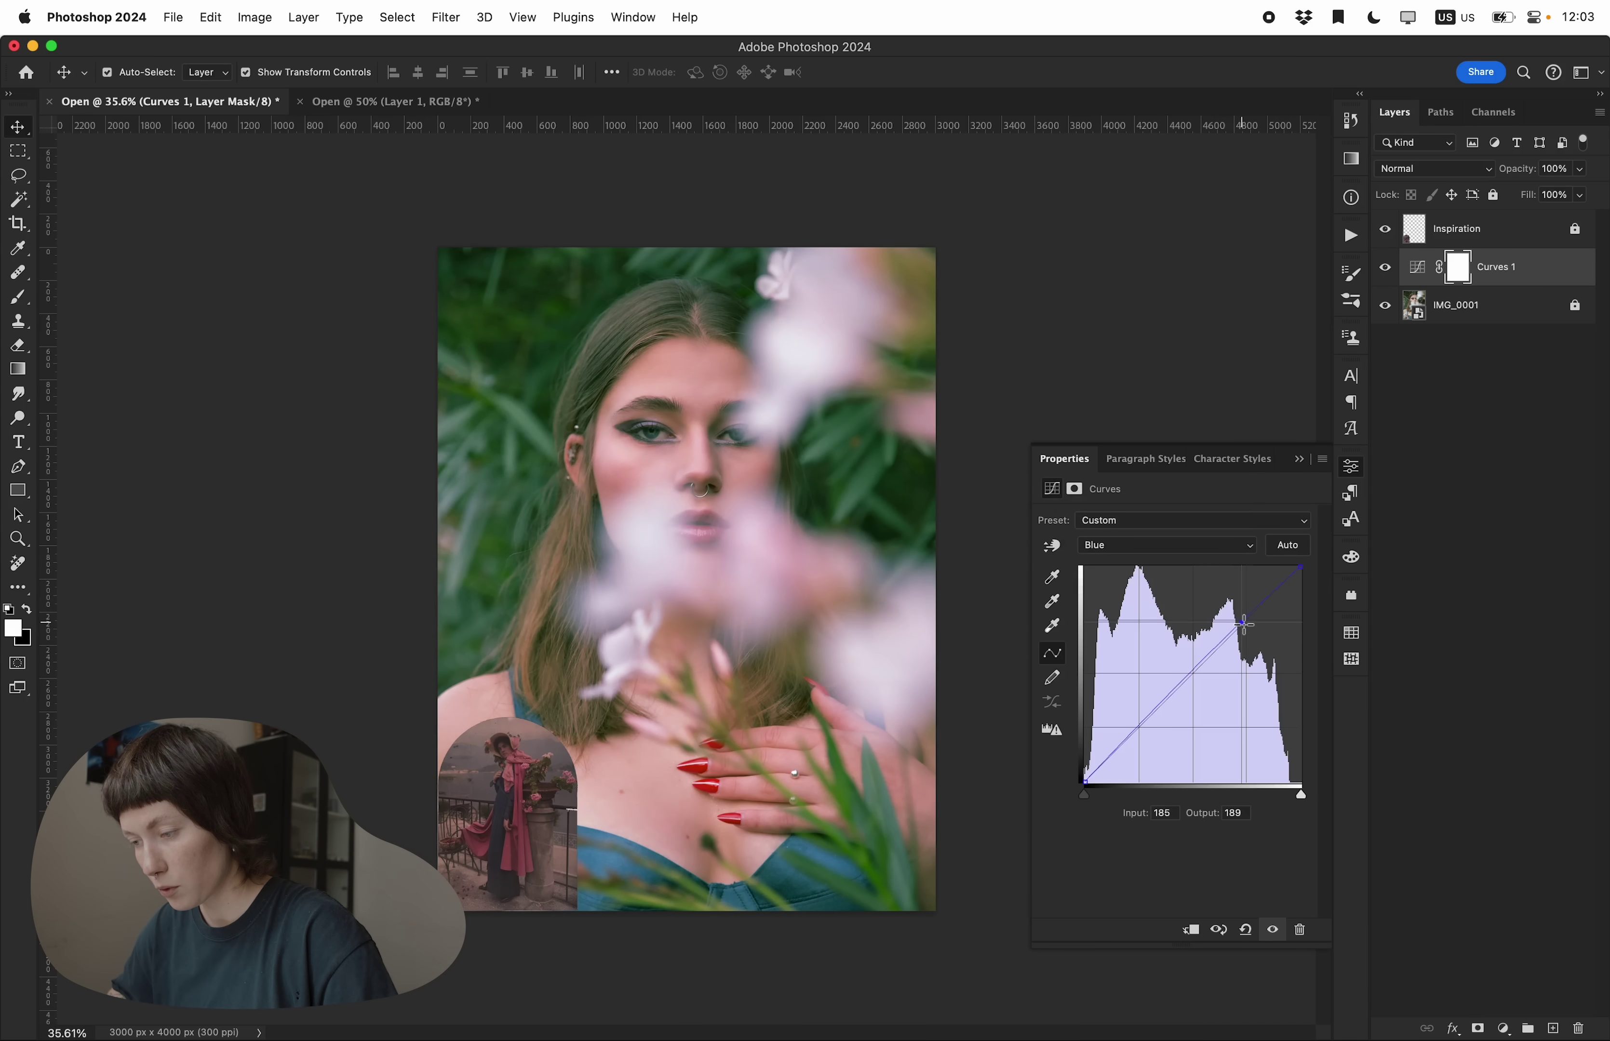
drag(1239, 617, 1243, 626)
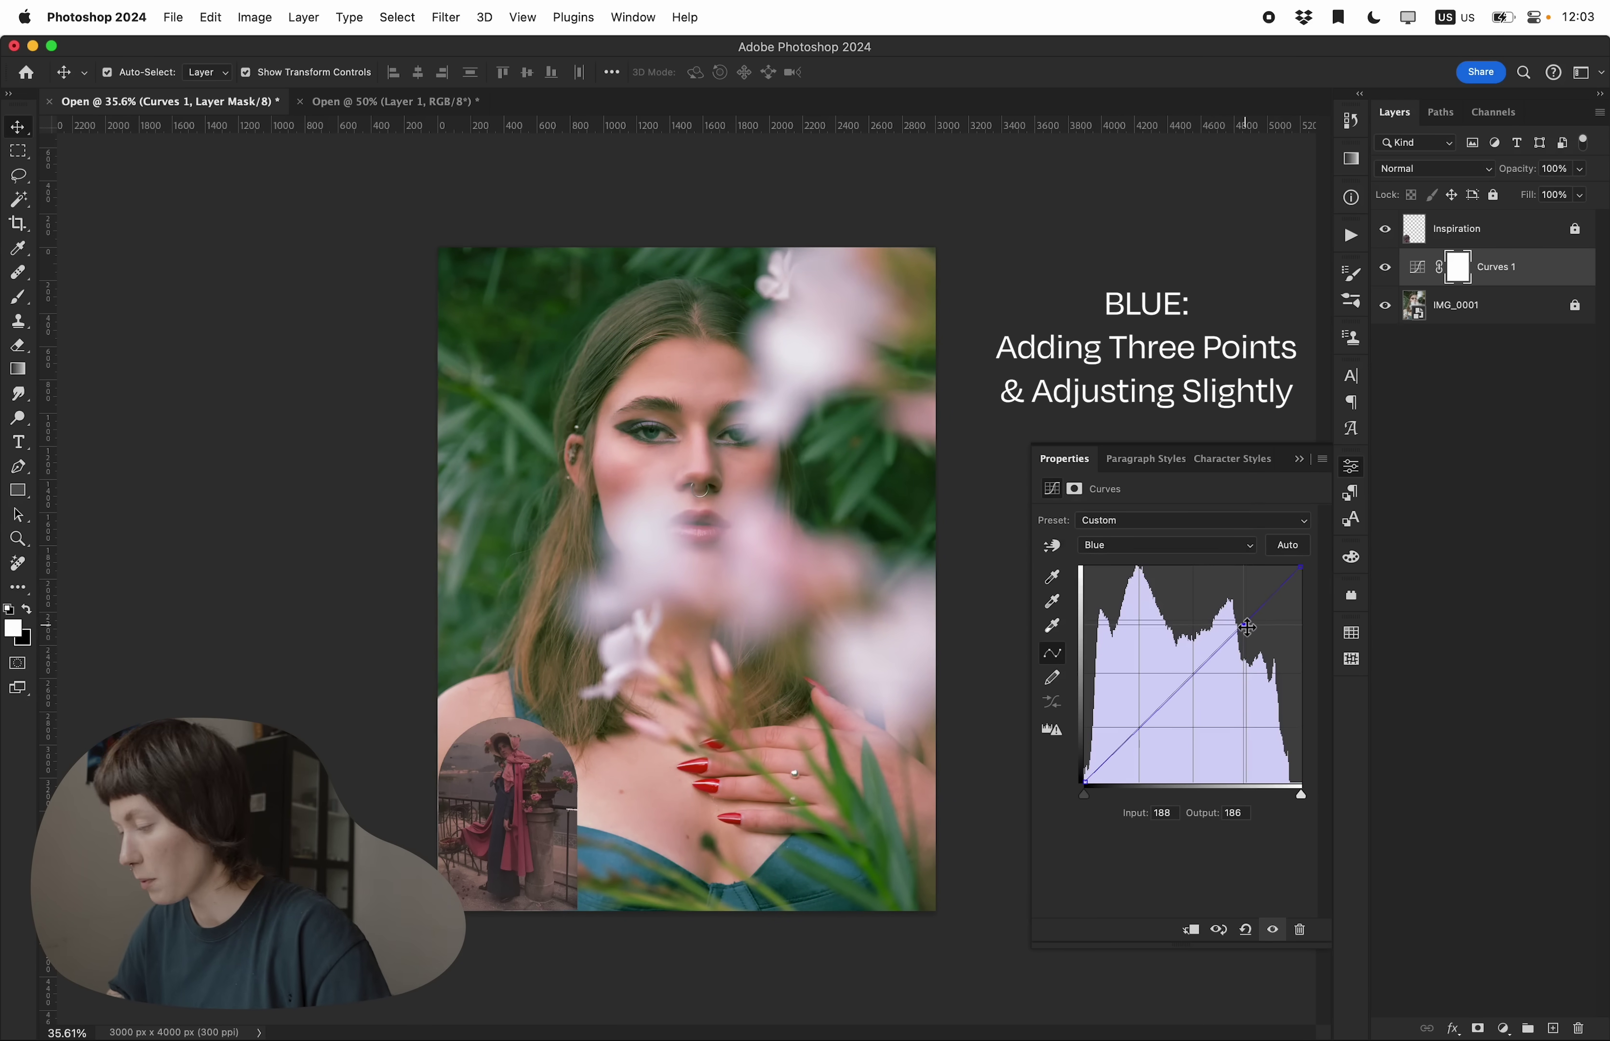
click(1186, 671)
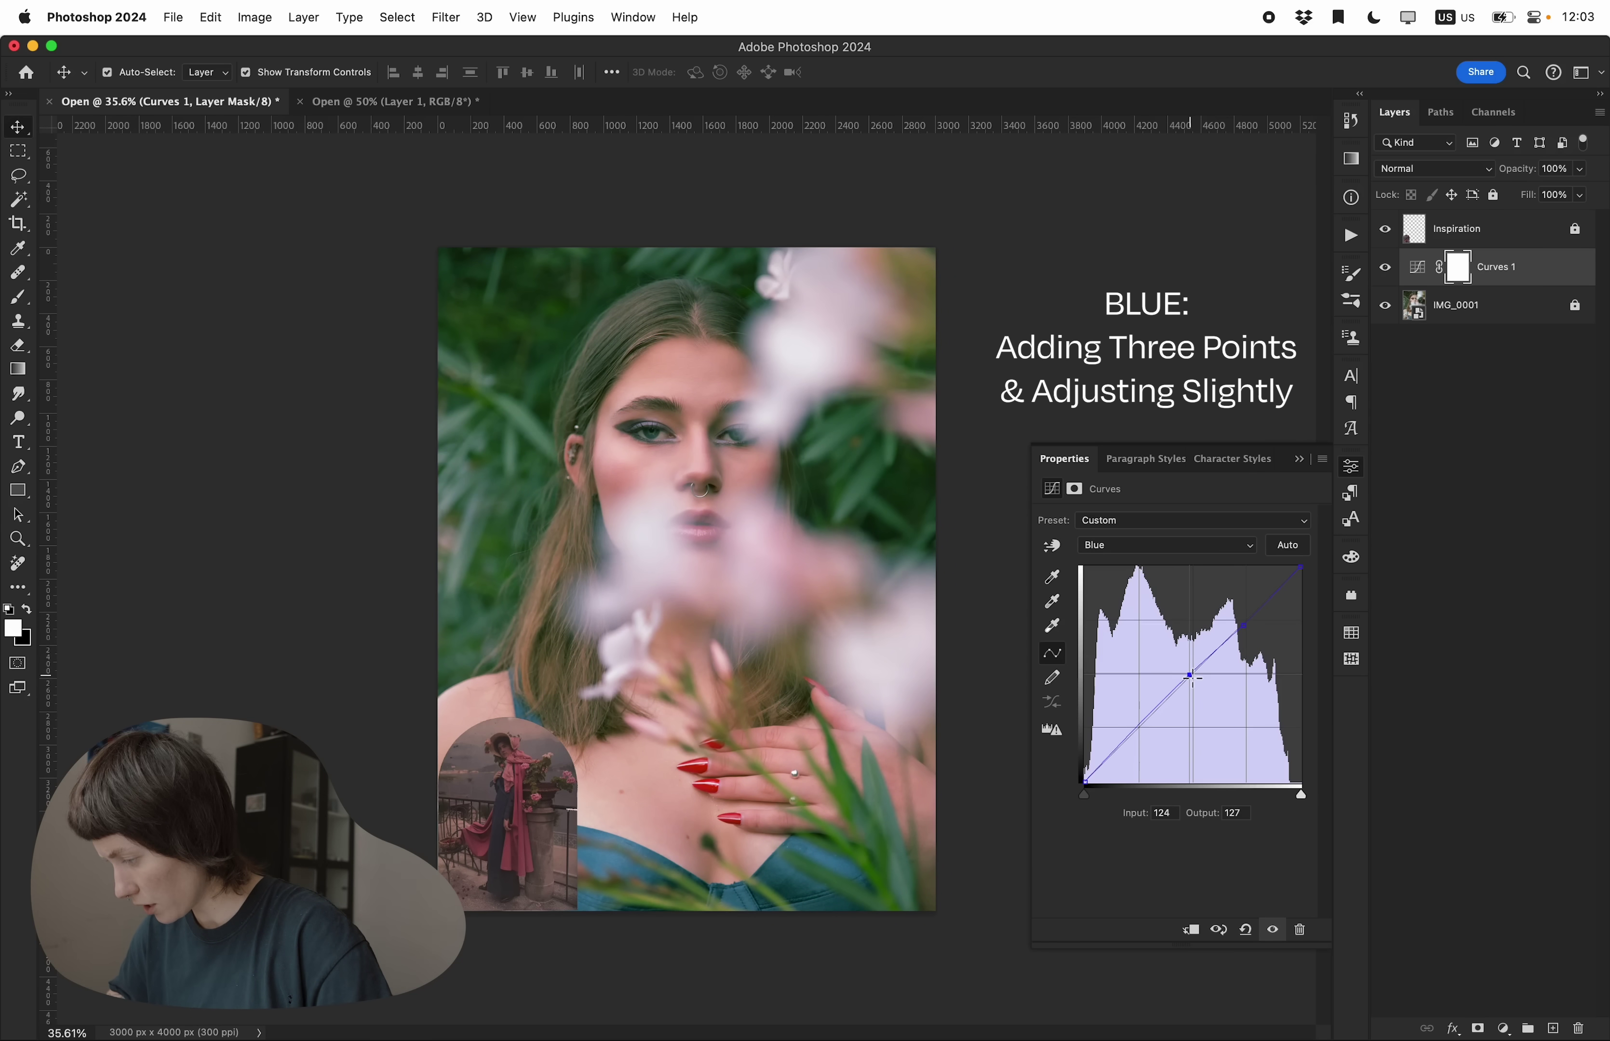
click(1136, 734)
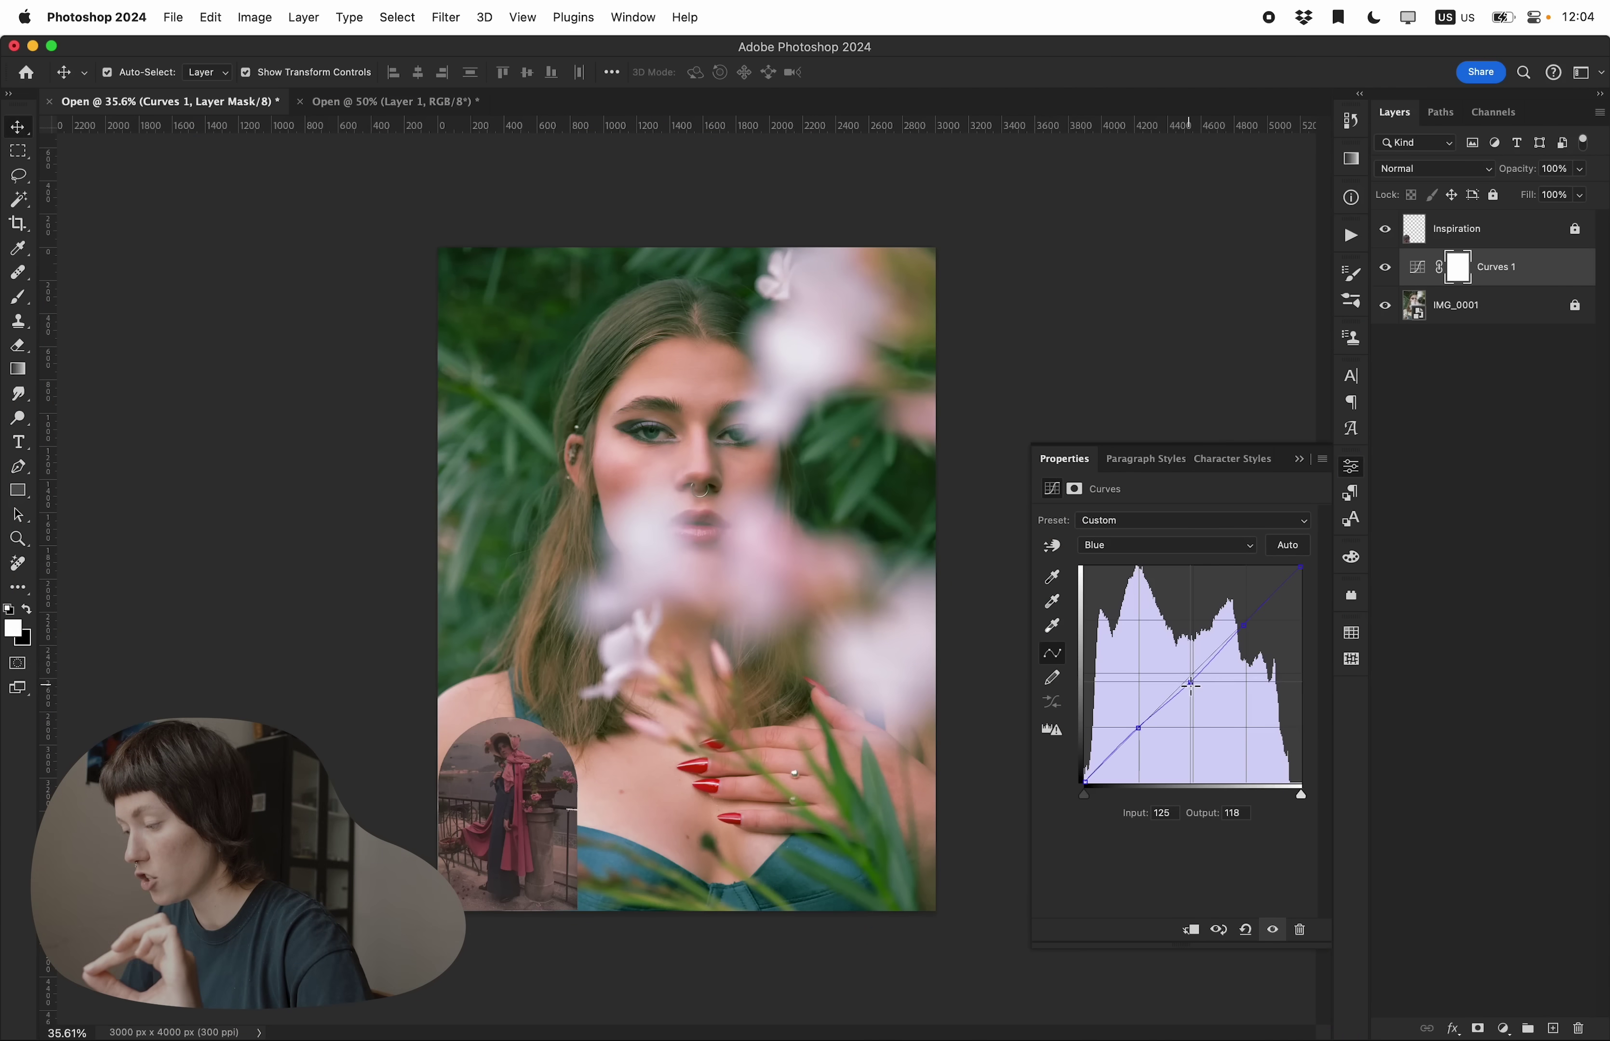
drag(1190, 684, 1189, 681)
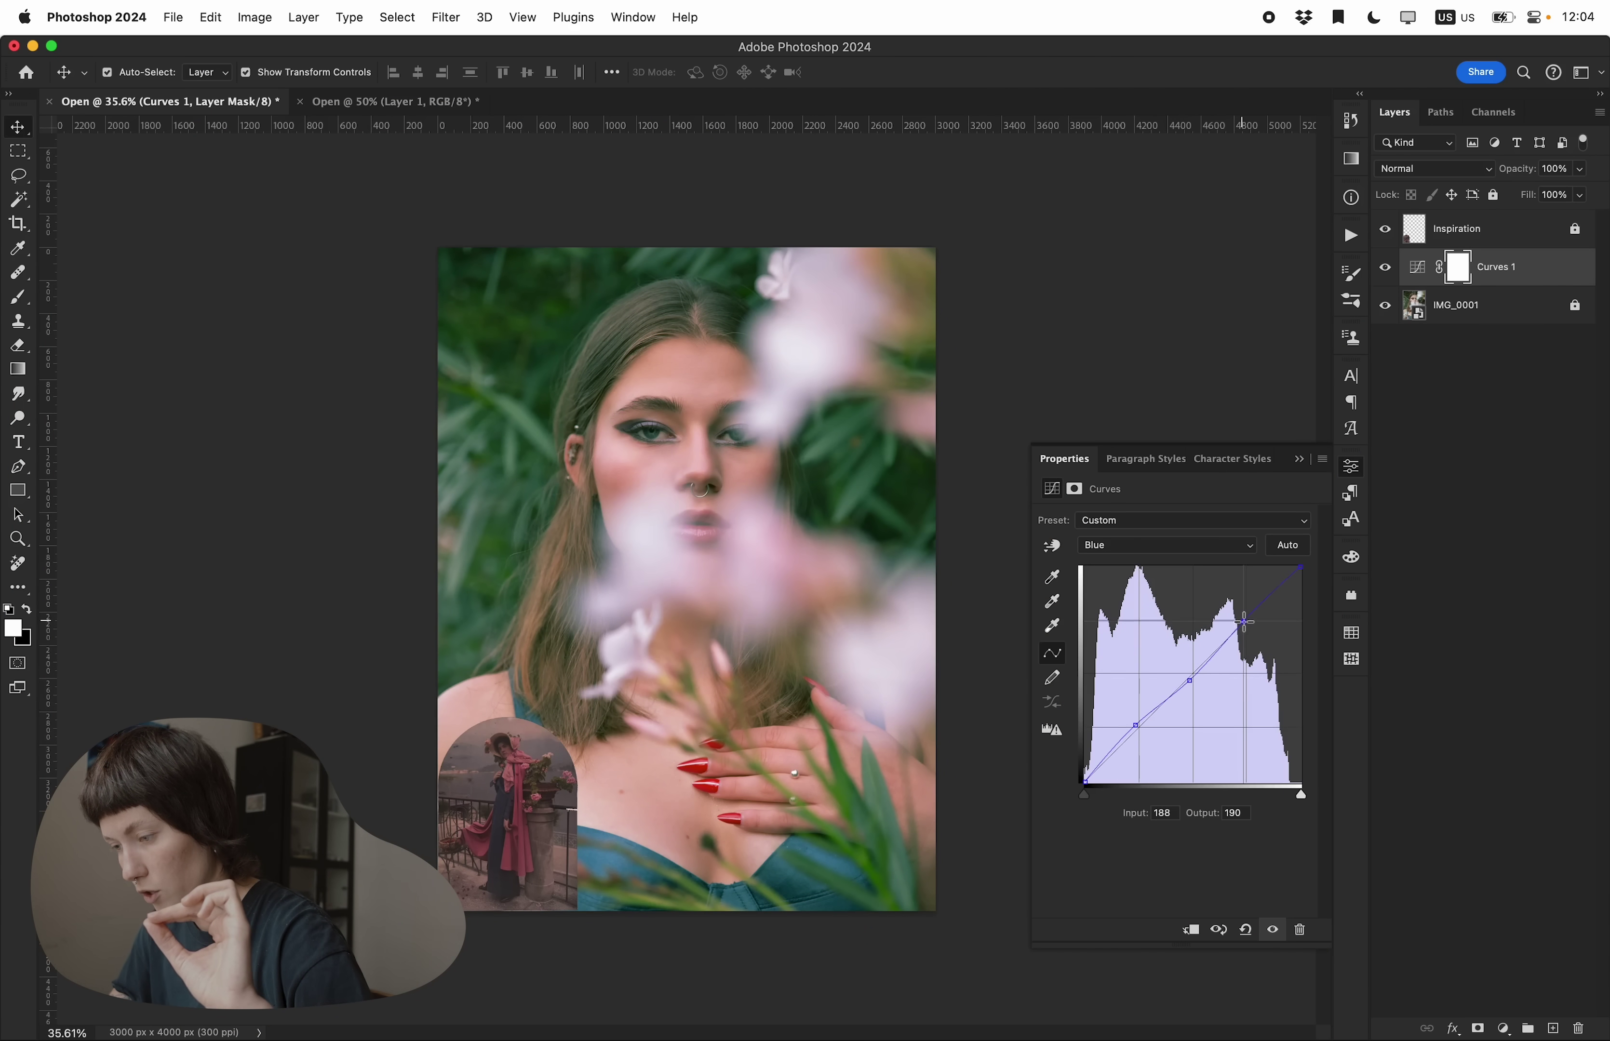
On the RGB composite curve, lift the black point and pull the highlights slightly lower.
click(1187, 552)
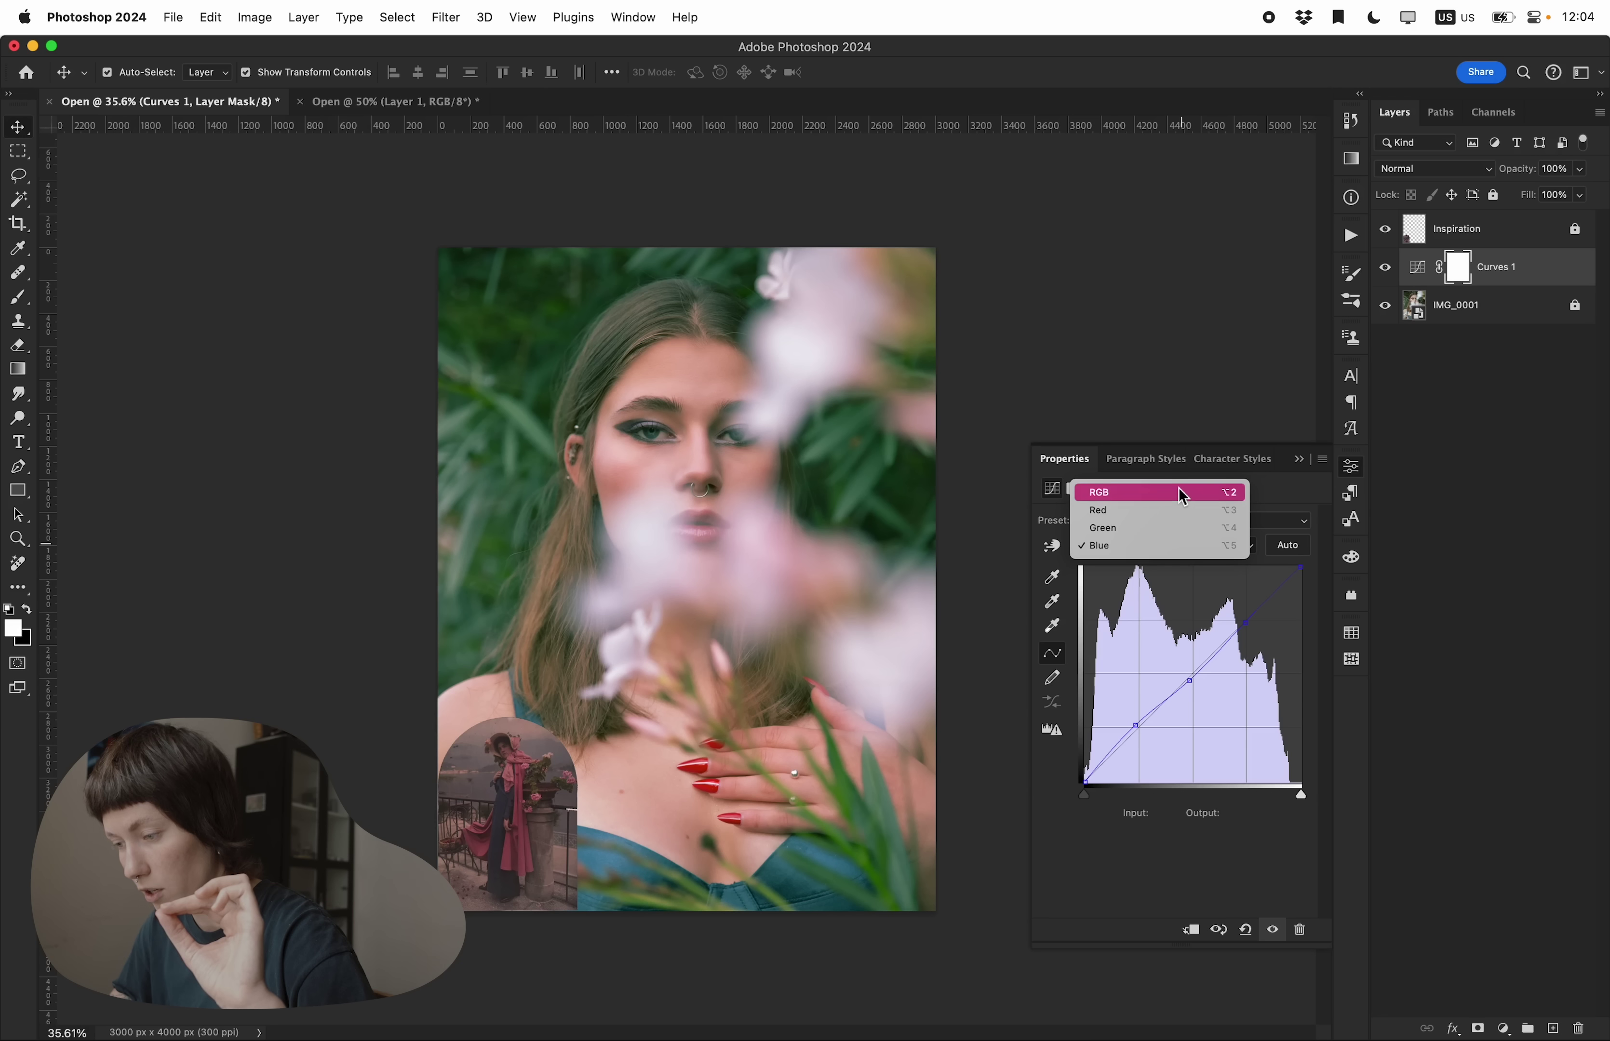
click(1149, 493)
drag(1084, 782, 1085, 771)
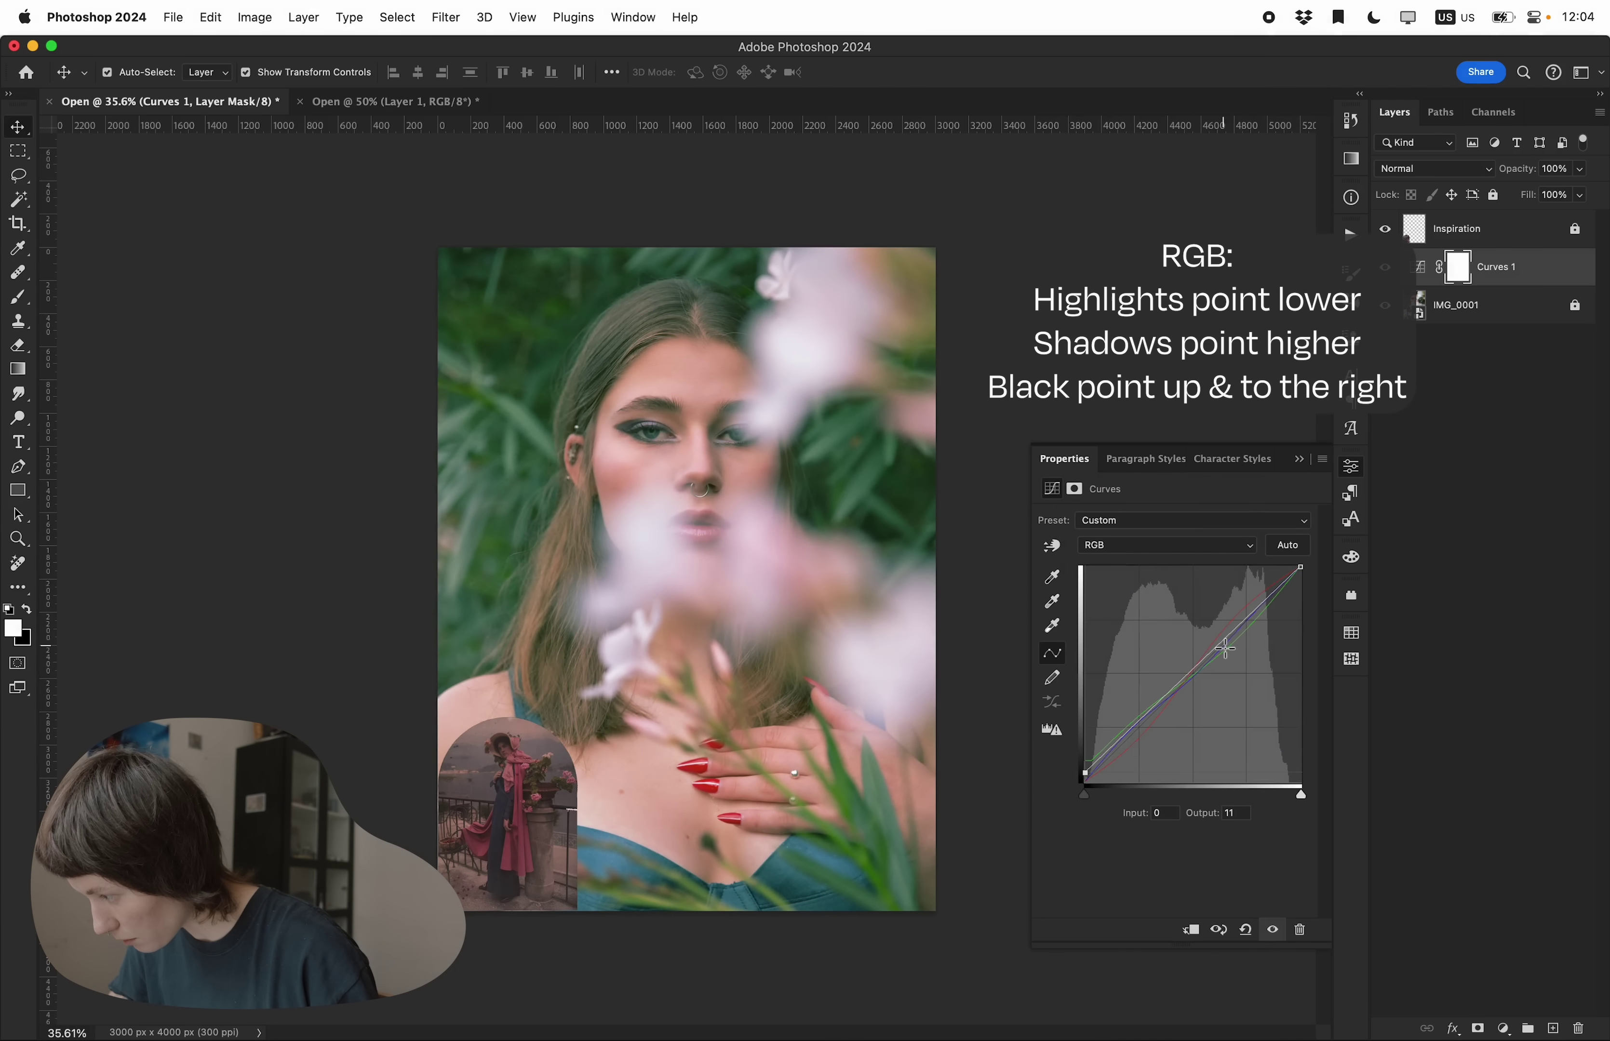
drag(1232, 622, 1241, 636)
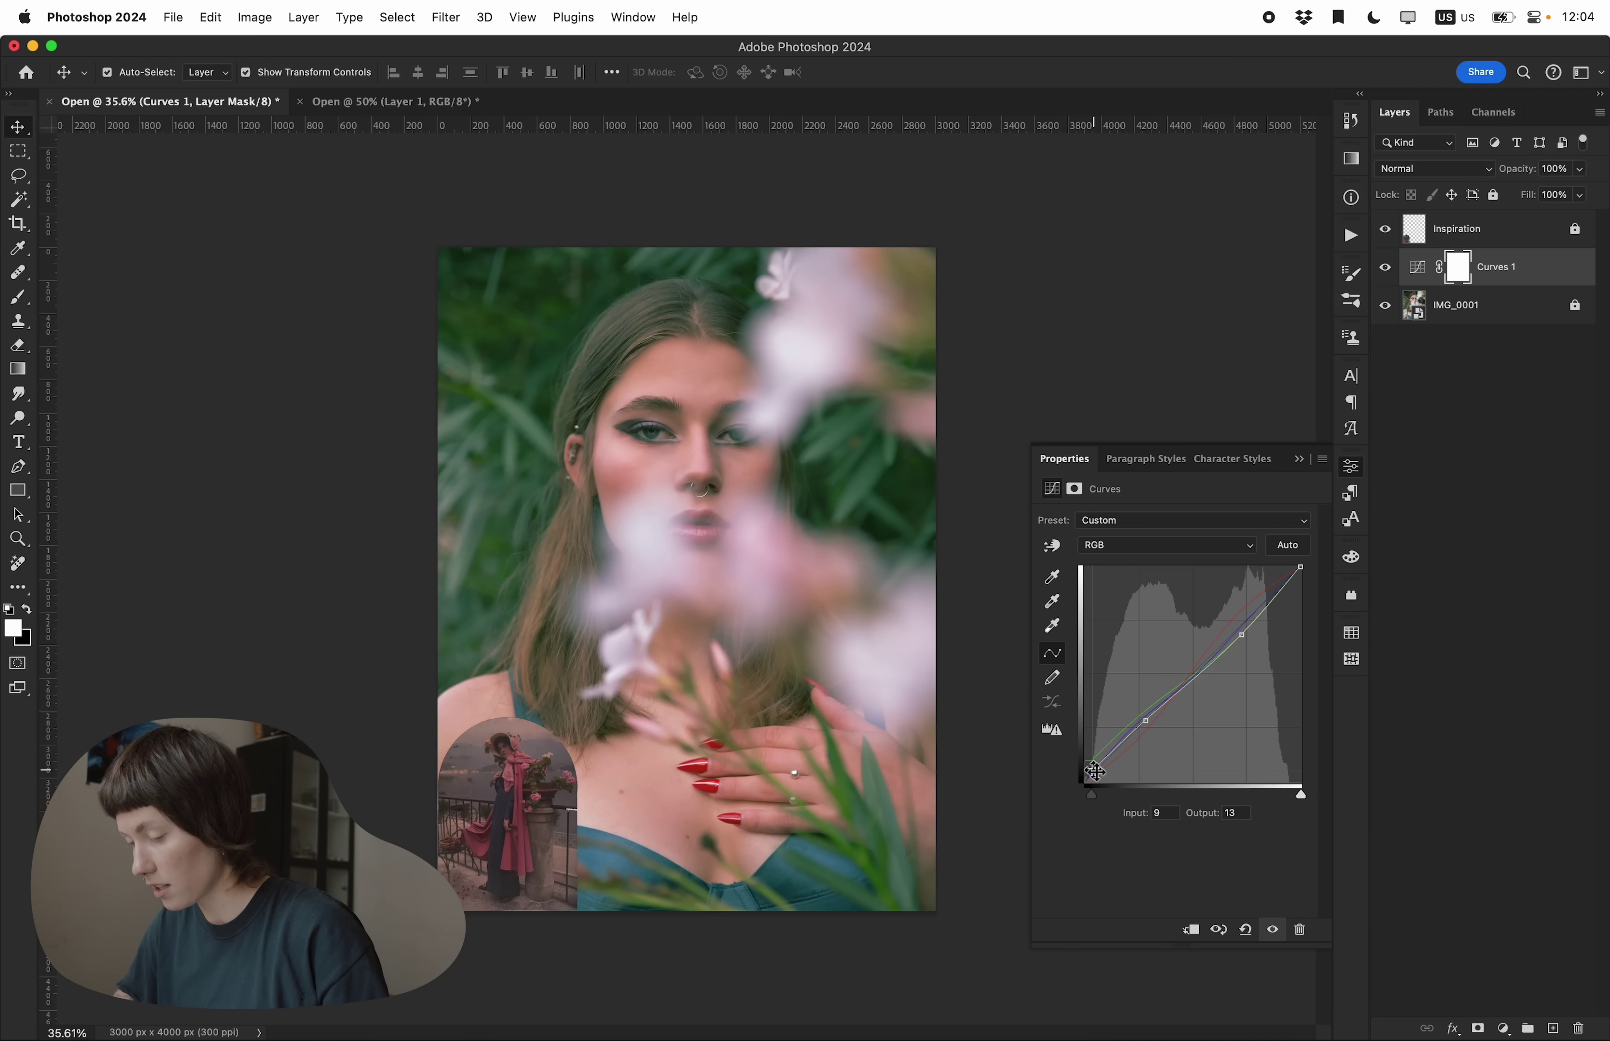
Add Selective Color 1 and set its Reds to Cyan -32, Magenta +15, Yellow -19.
click(1505, 1027)
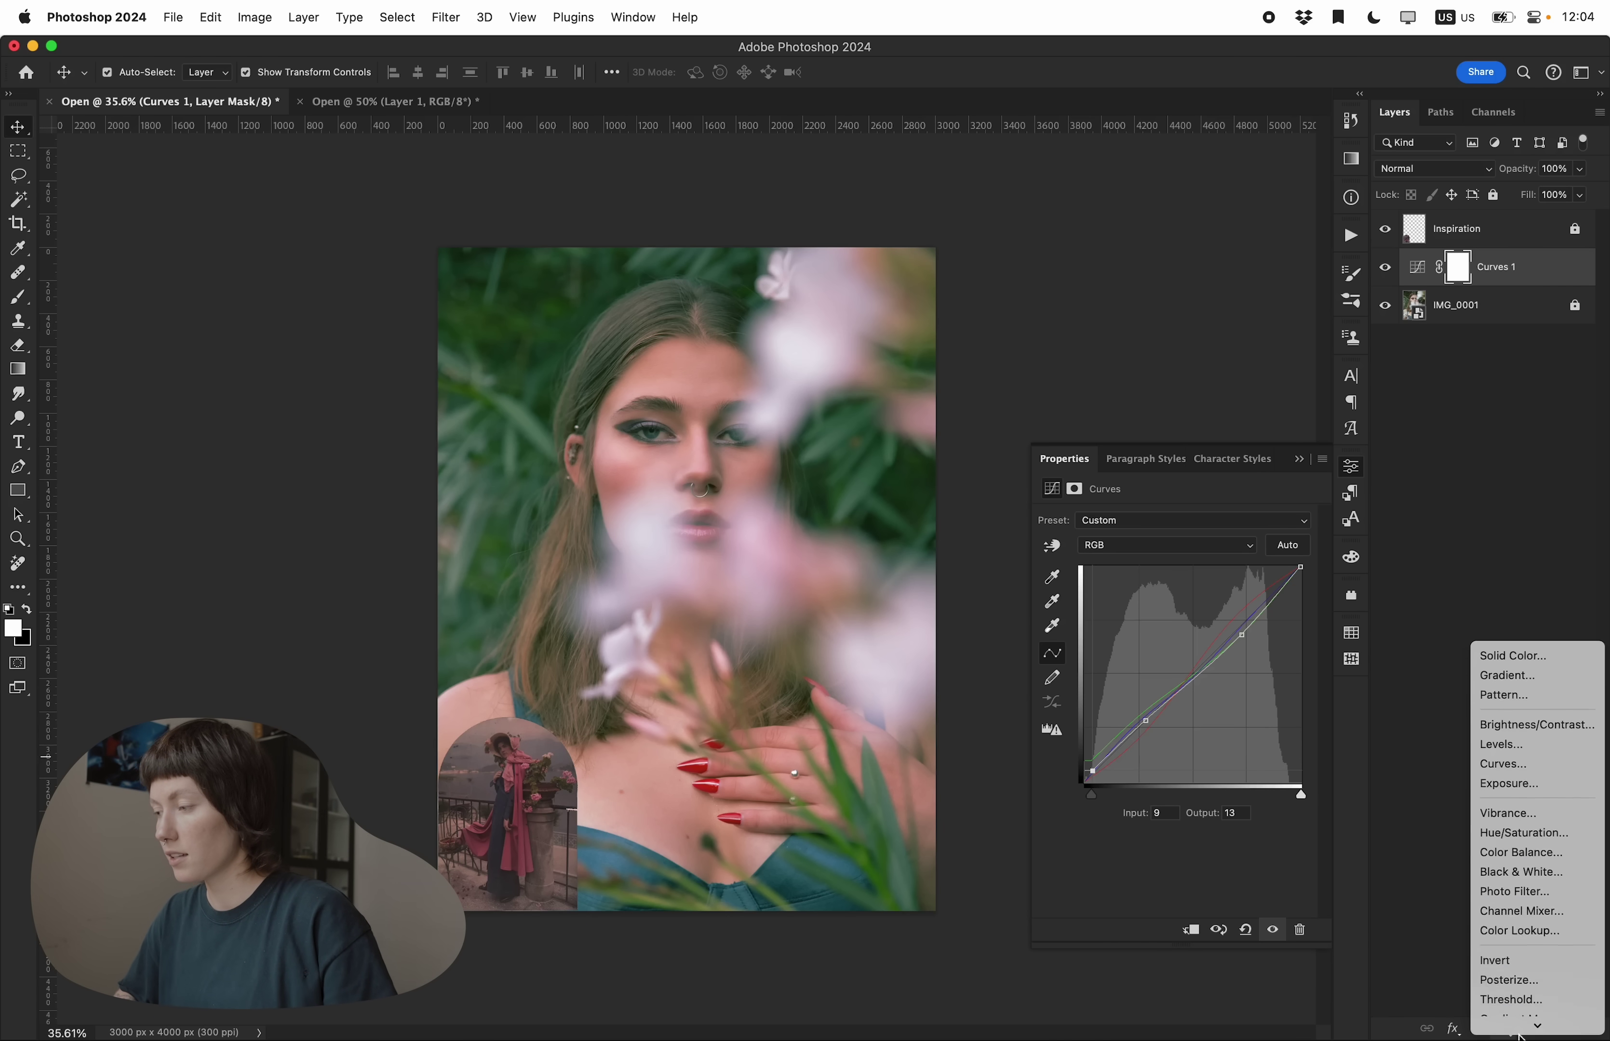
click(1512, 1021)
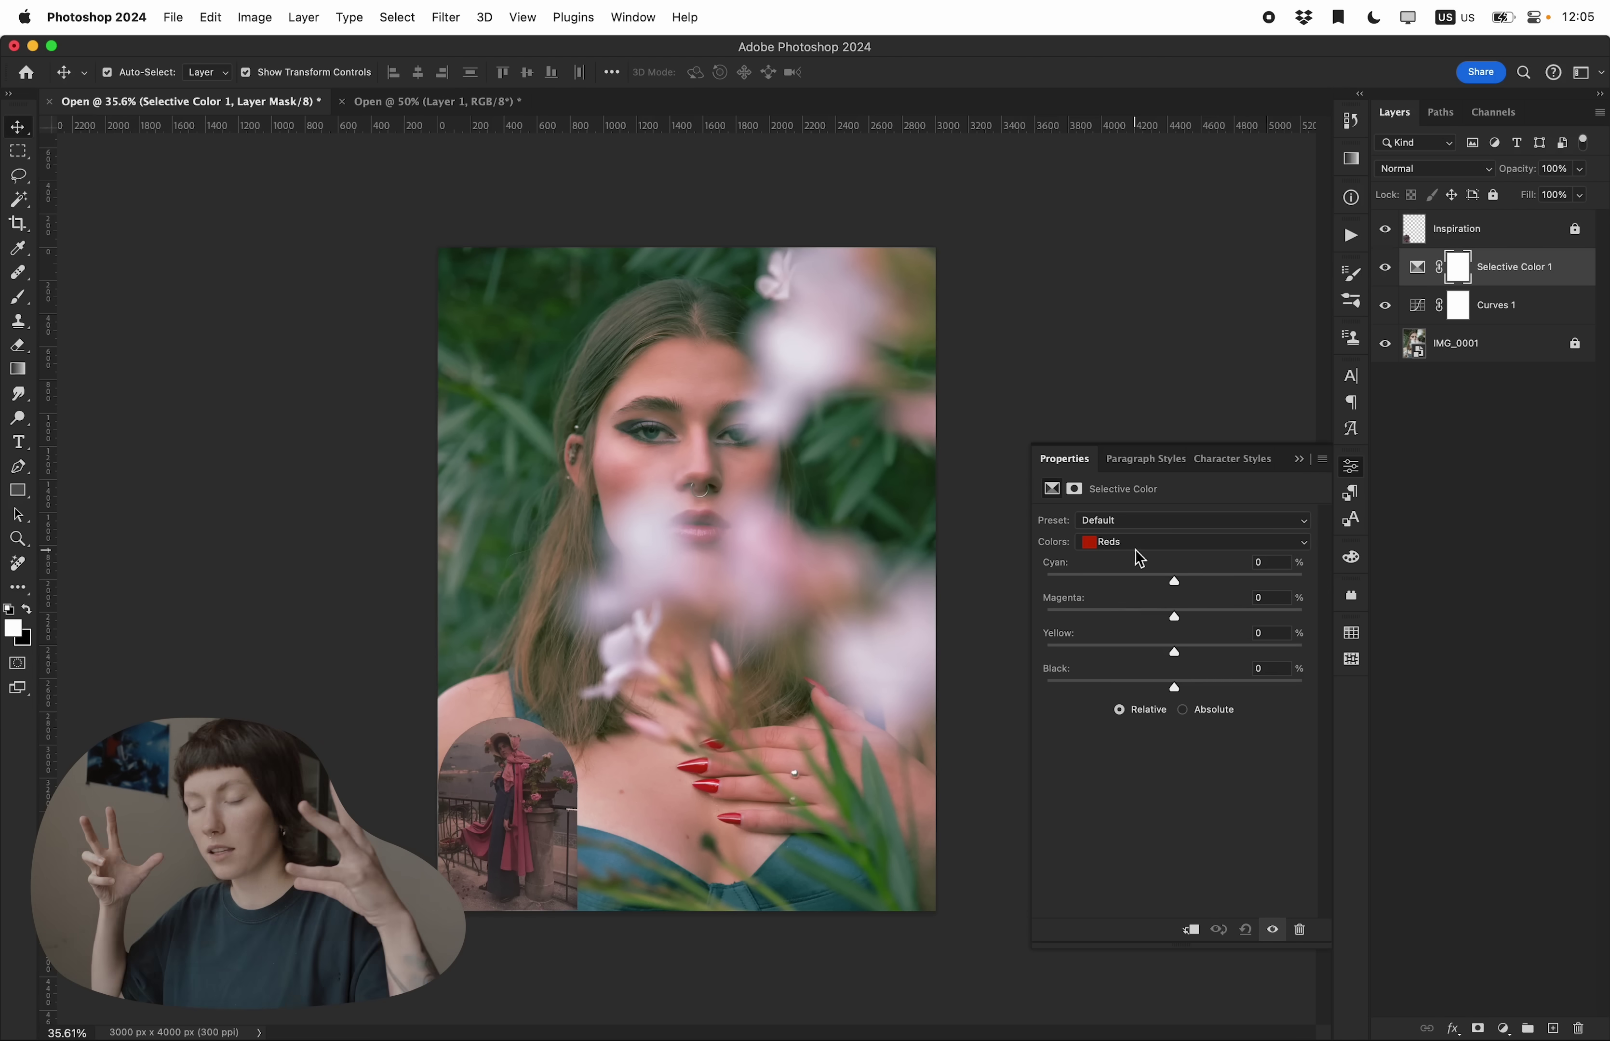
click(1139, 544)
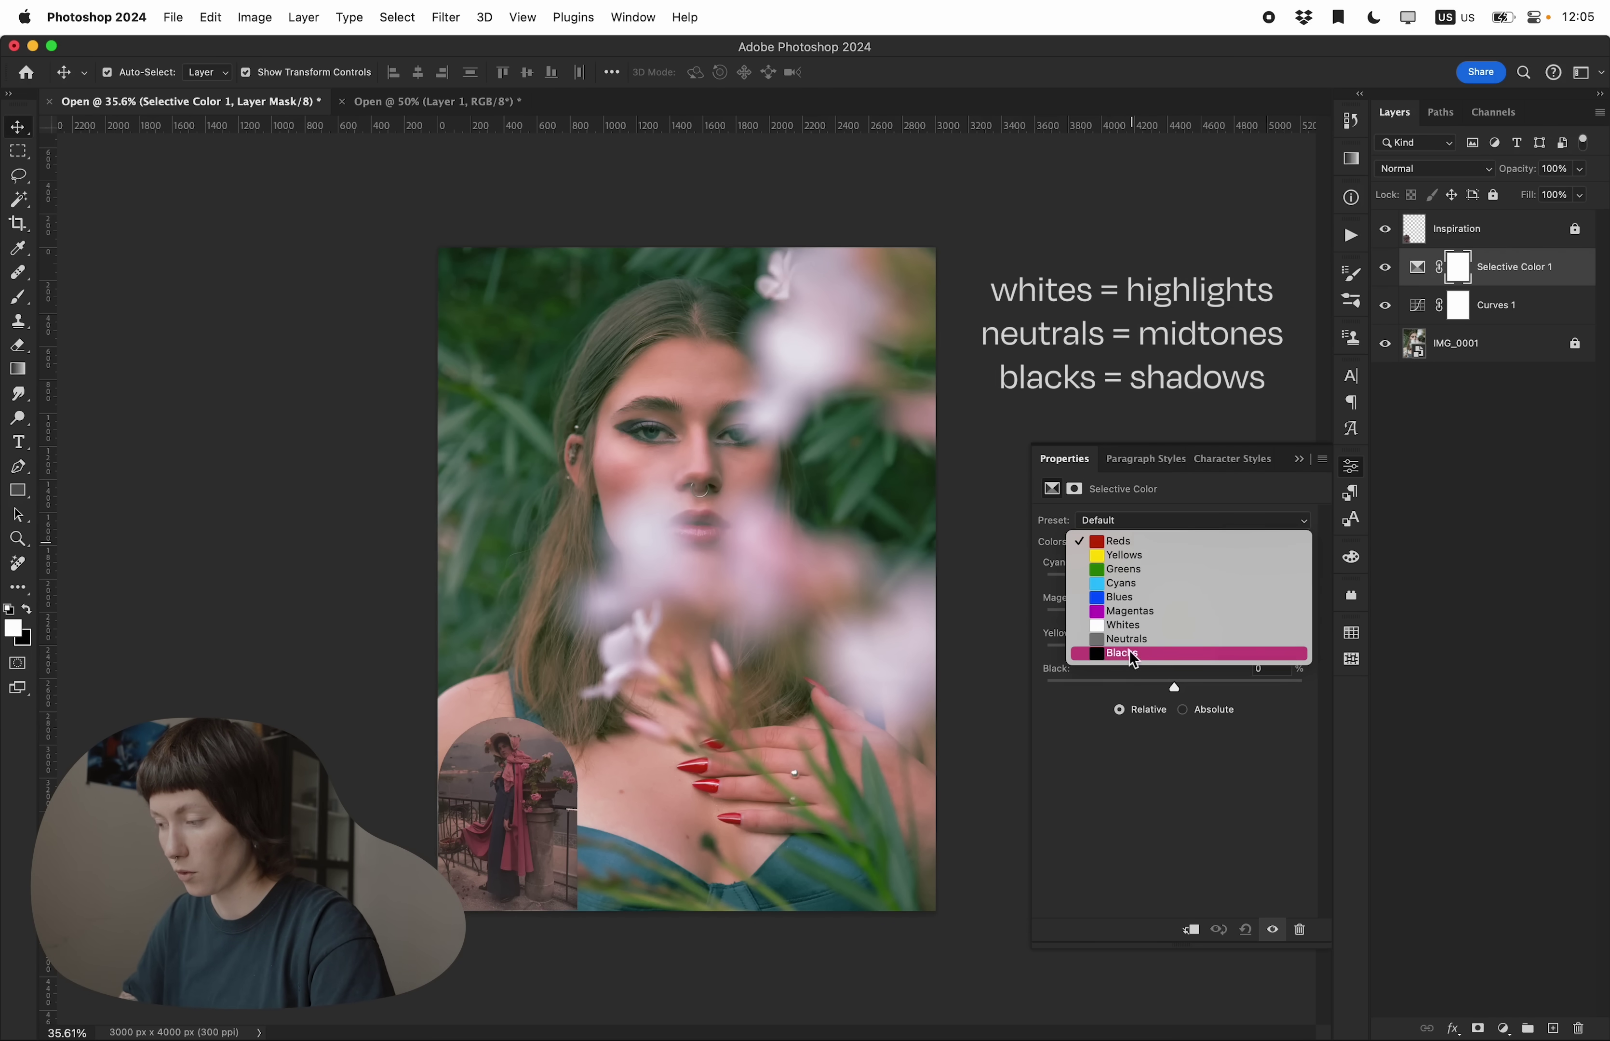
click(1142, 544)
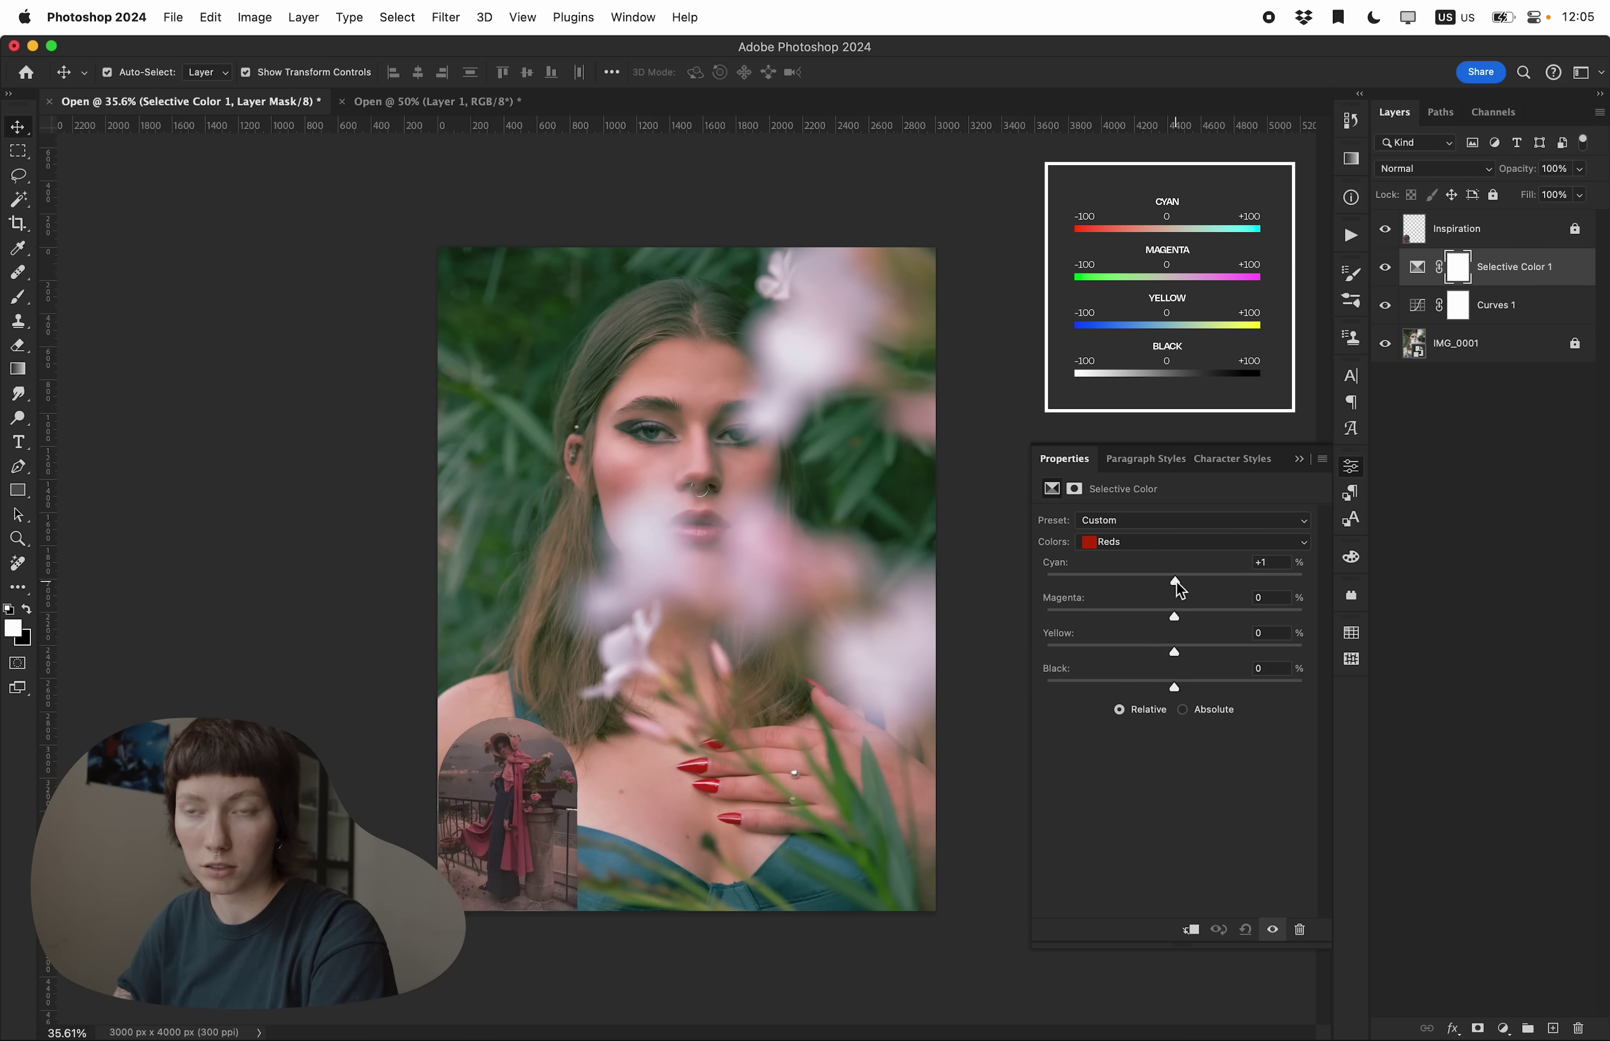
drag(1036, 576, 1196, 616)
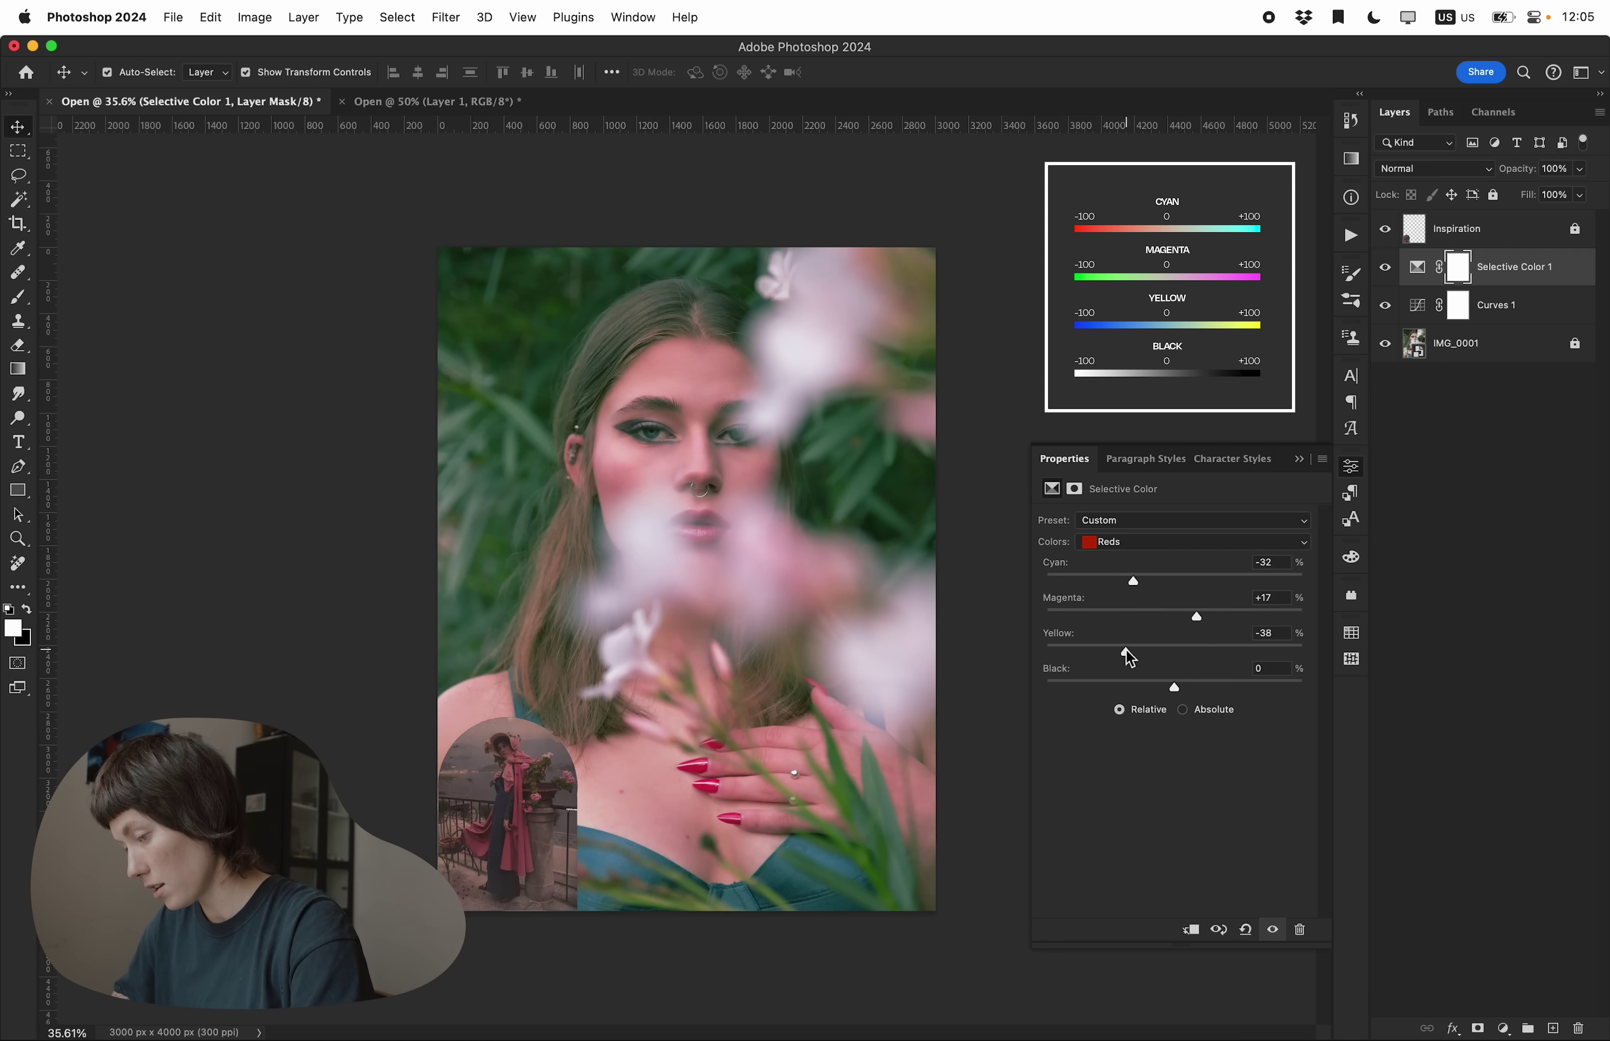
drag(1149, 649, 1194, 616)
In Selective Color, reduce the Cyan and Yellow amounts in the Yellows range.
click(1149, 547)
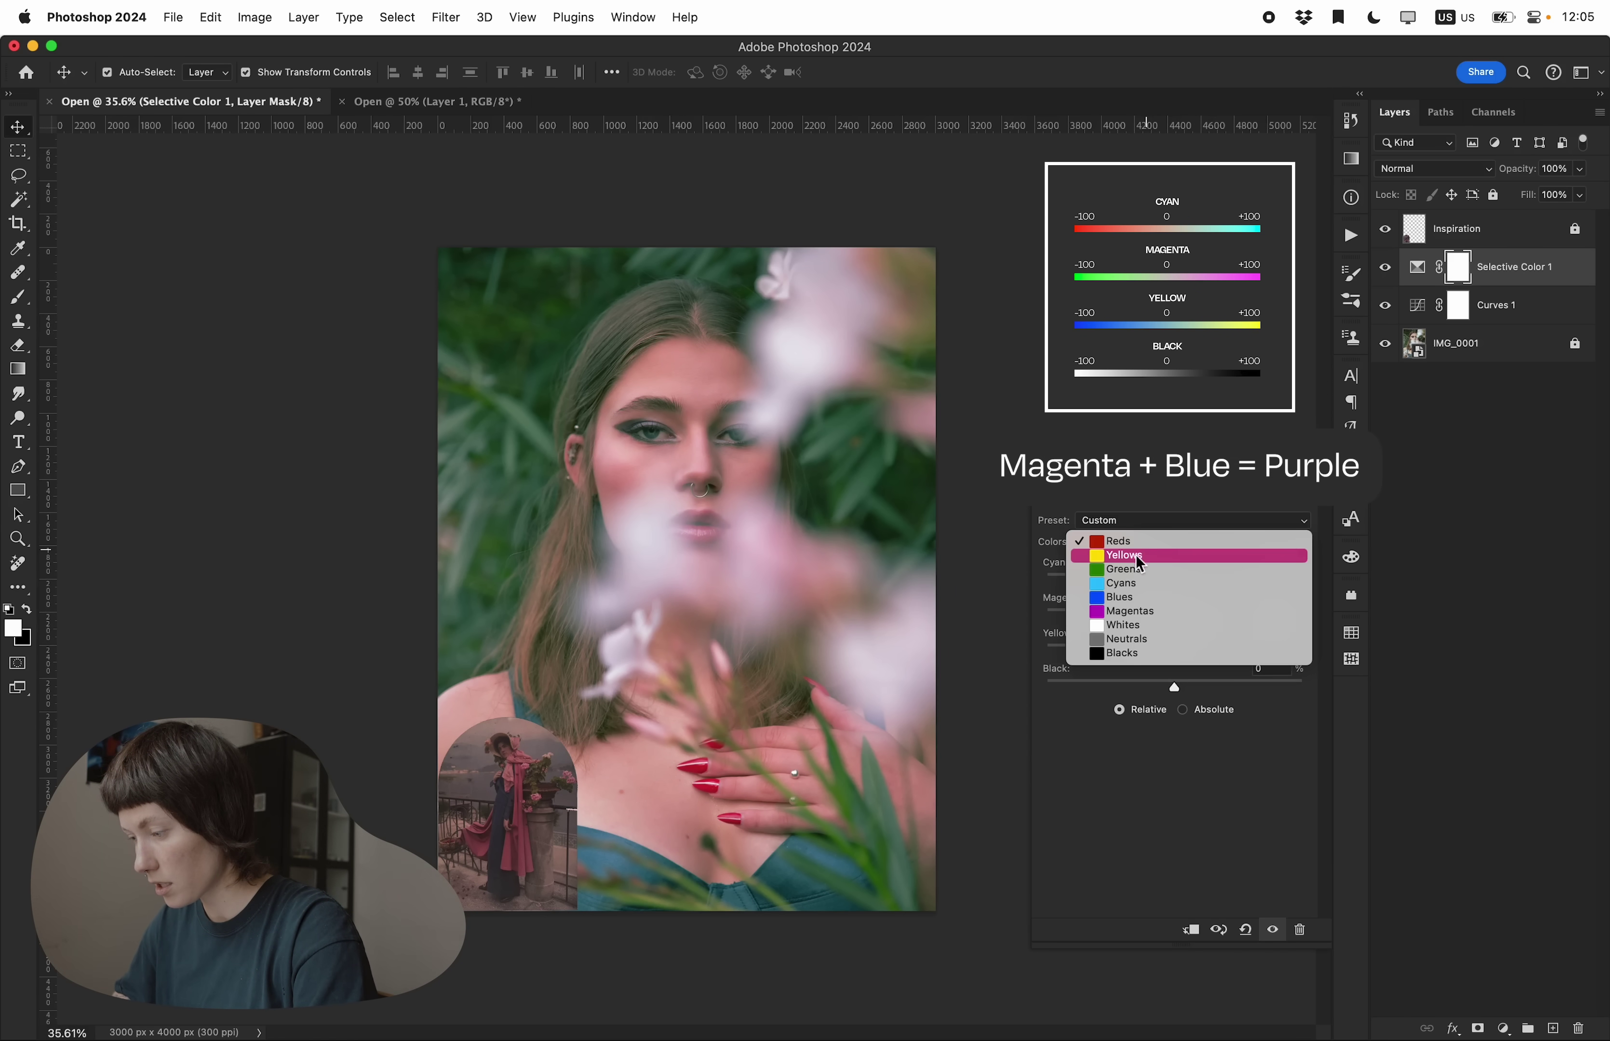
click(1143, 556)
drag(1302, 581, 1126, 657)
drag(1229, 652, 1149, 688)
Set Reds to Cyan -19 and Black -10, and Neutrals to Cyan +1, Magenta +4, Yellow -4.
click(1164, 539)
click(1137, 531)
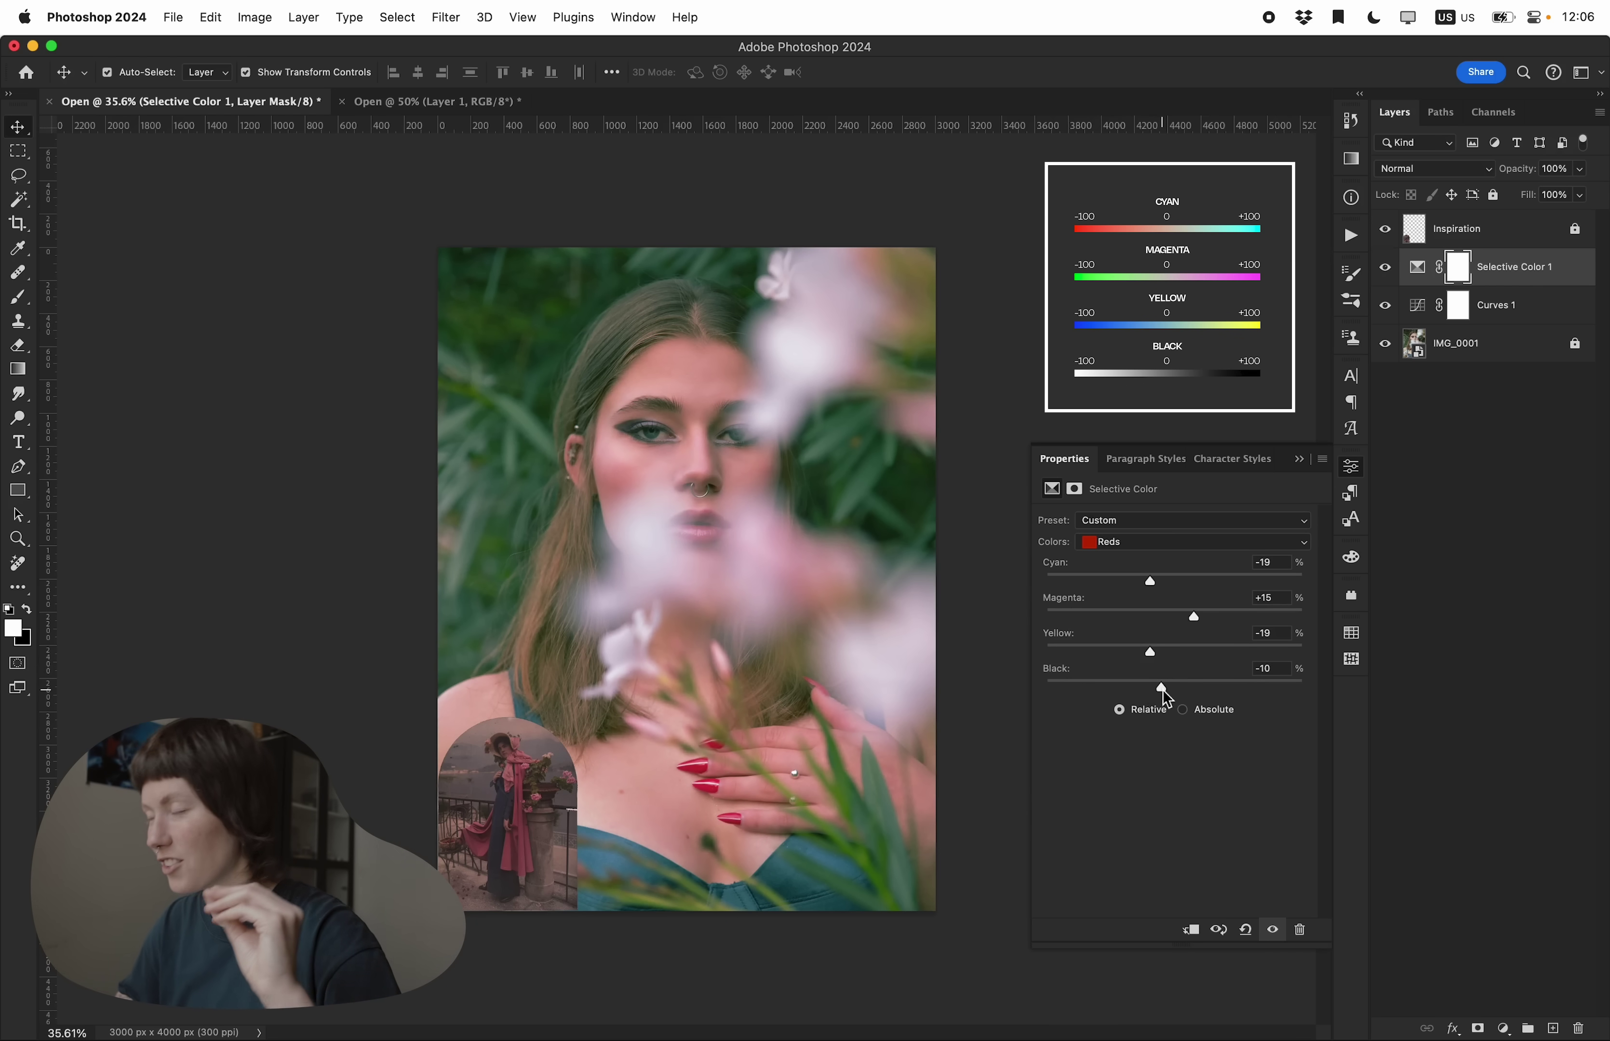
click(1159, 545)
click(1151, 640)
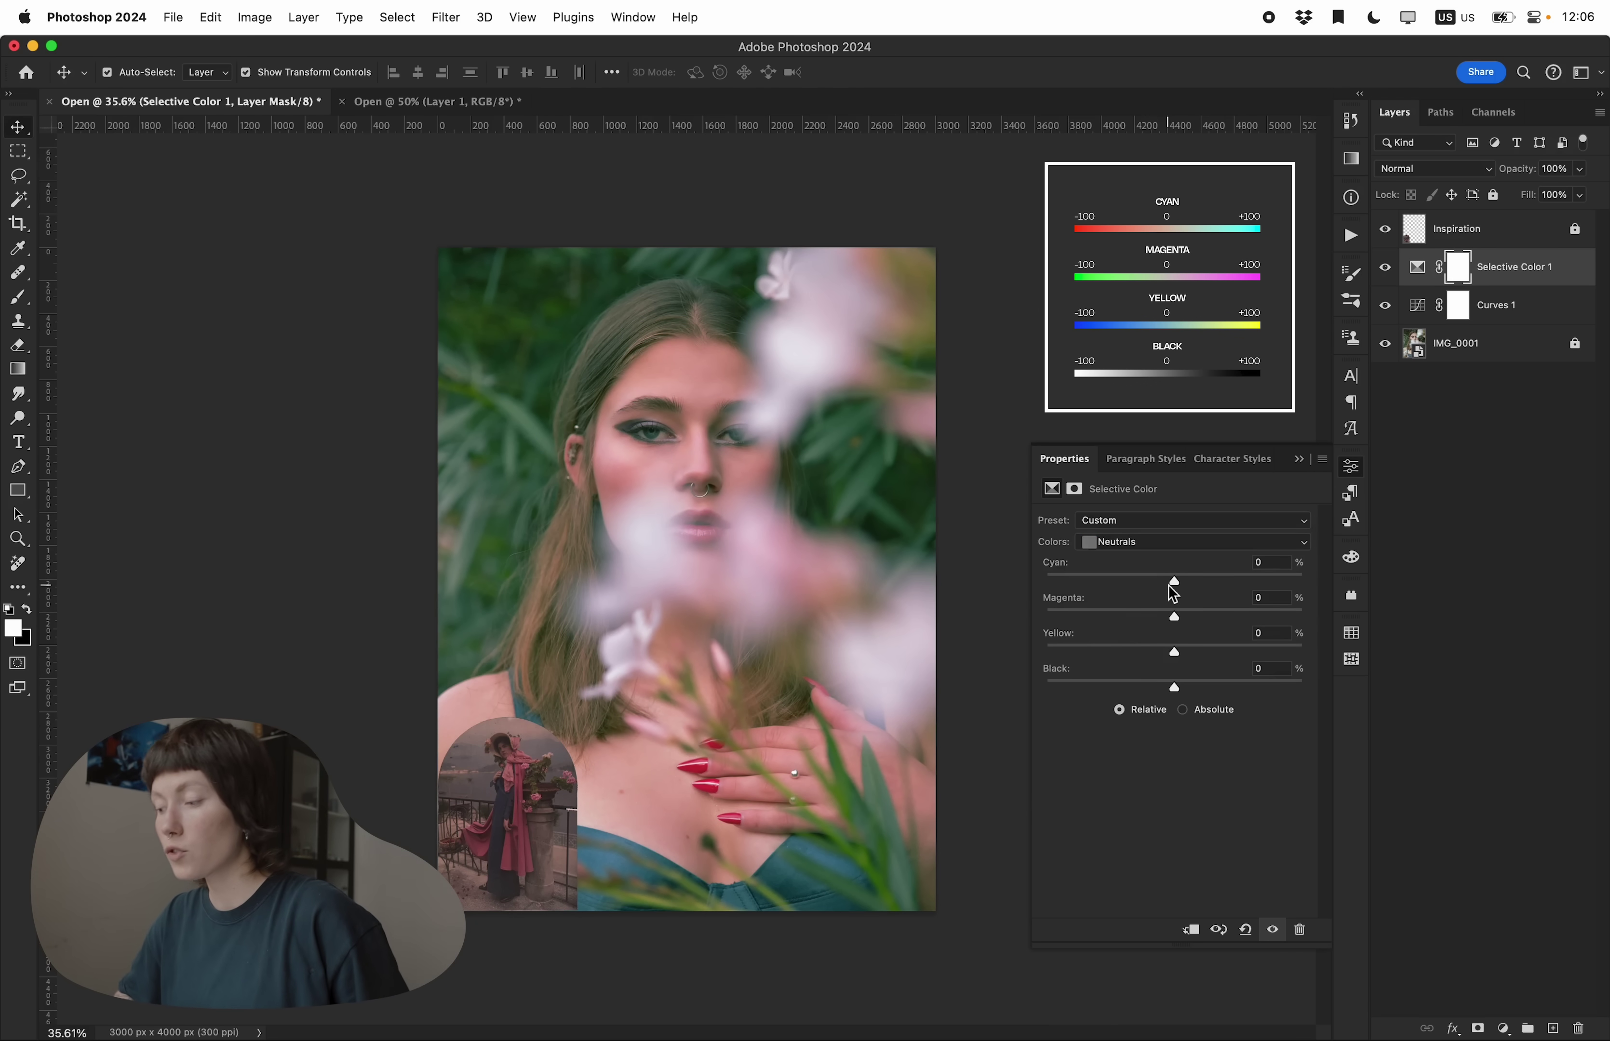
mouse_move(1175, 616)
mouse_down()
mouse_move(1190, 618)
mouse_move(1176, 581)
mouse_up()
drag(1174, 651, 1181, 617)
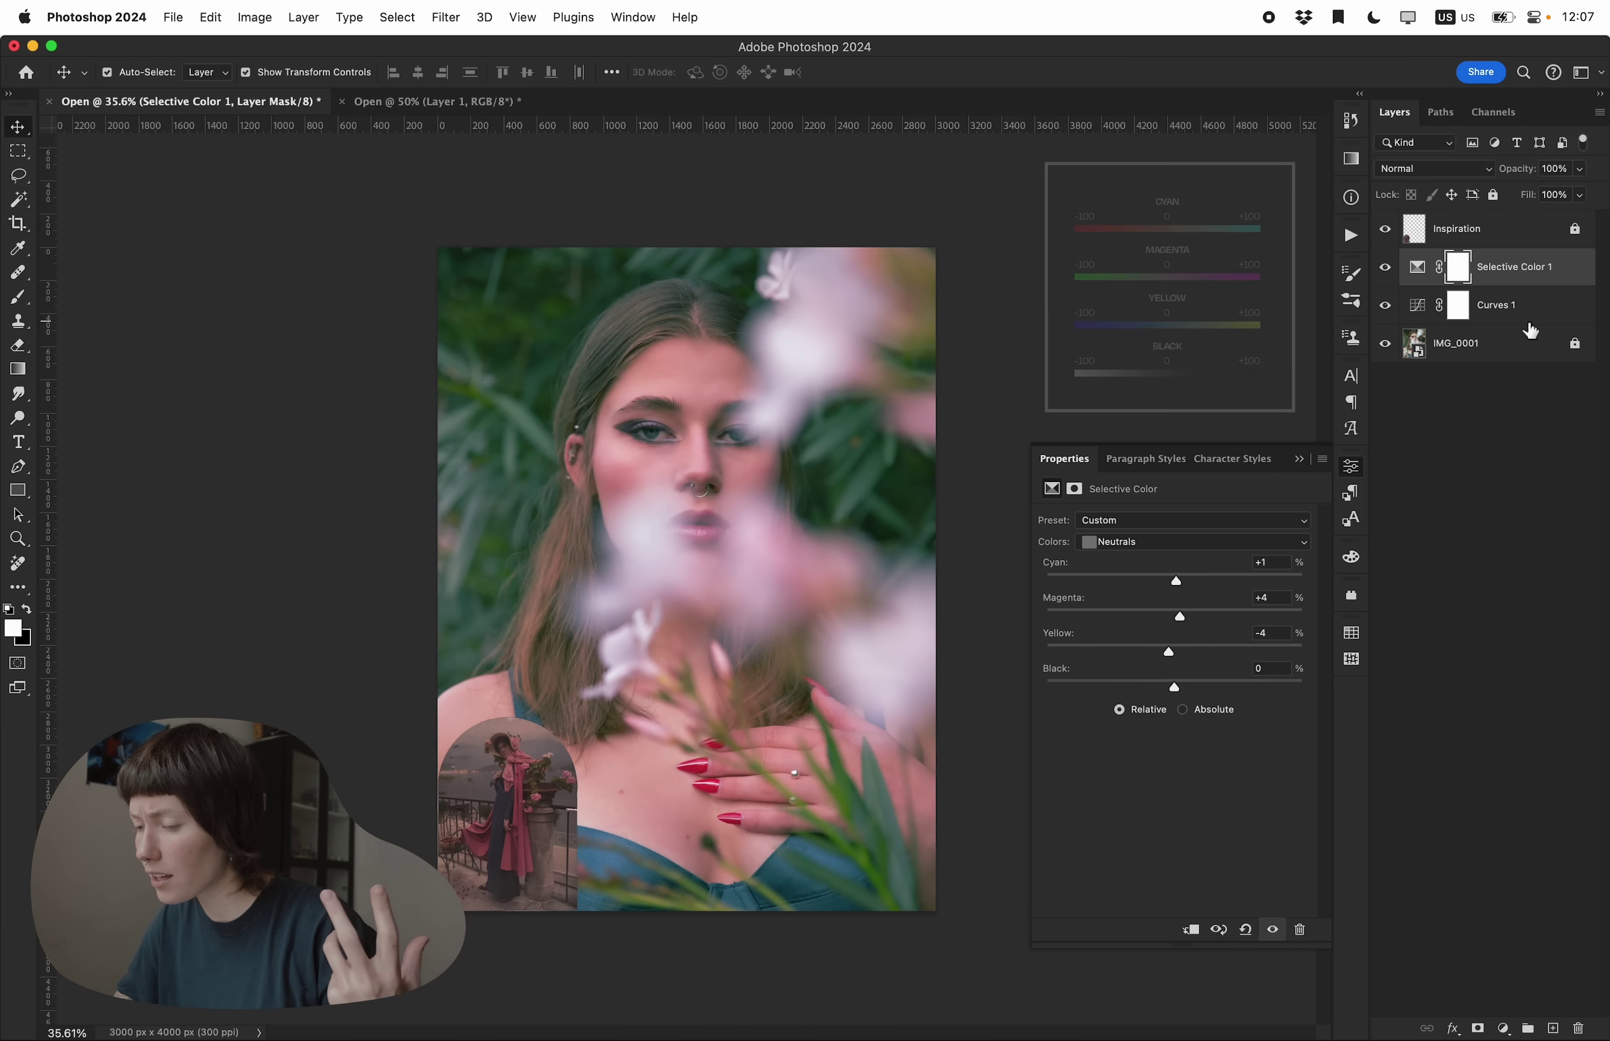
On Curves 1's RGB curve, lower the white point and pull two curve points down.
click(1432, 321)
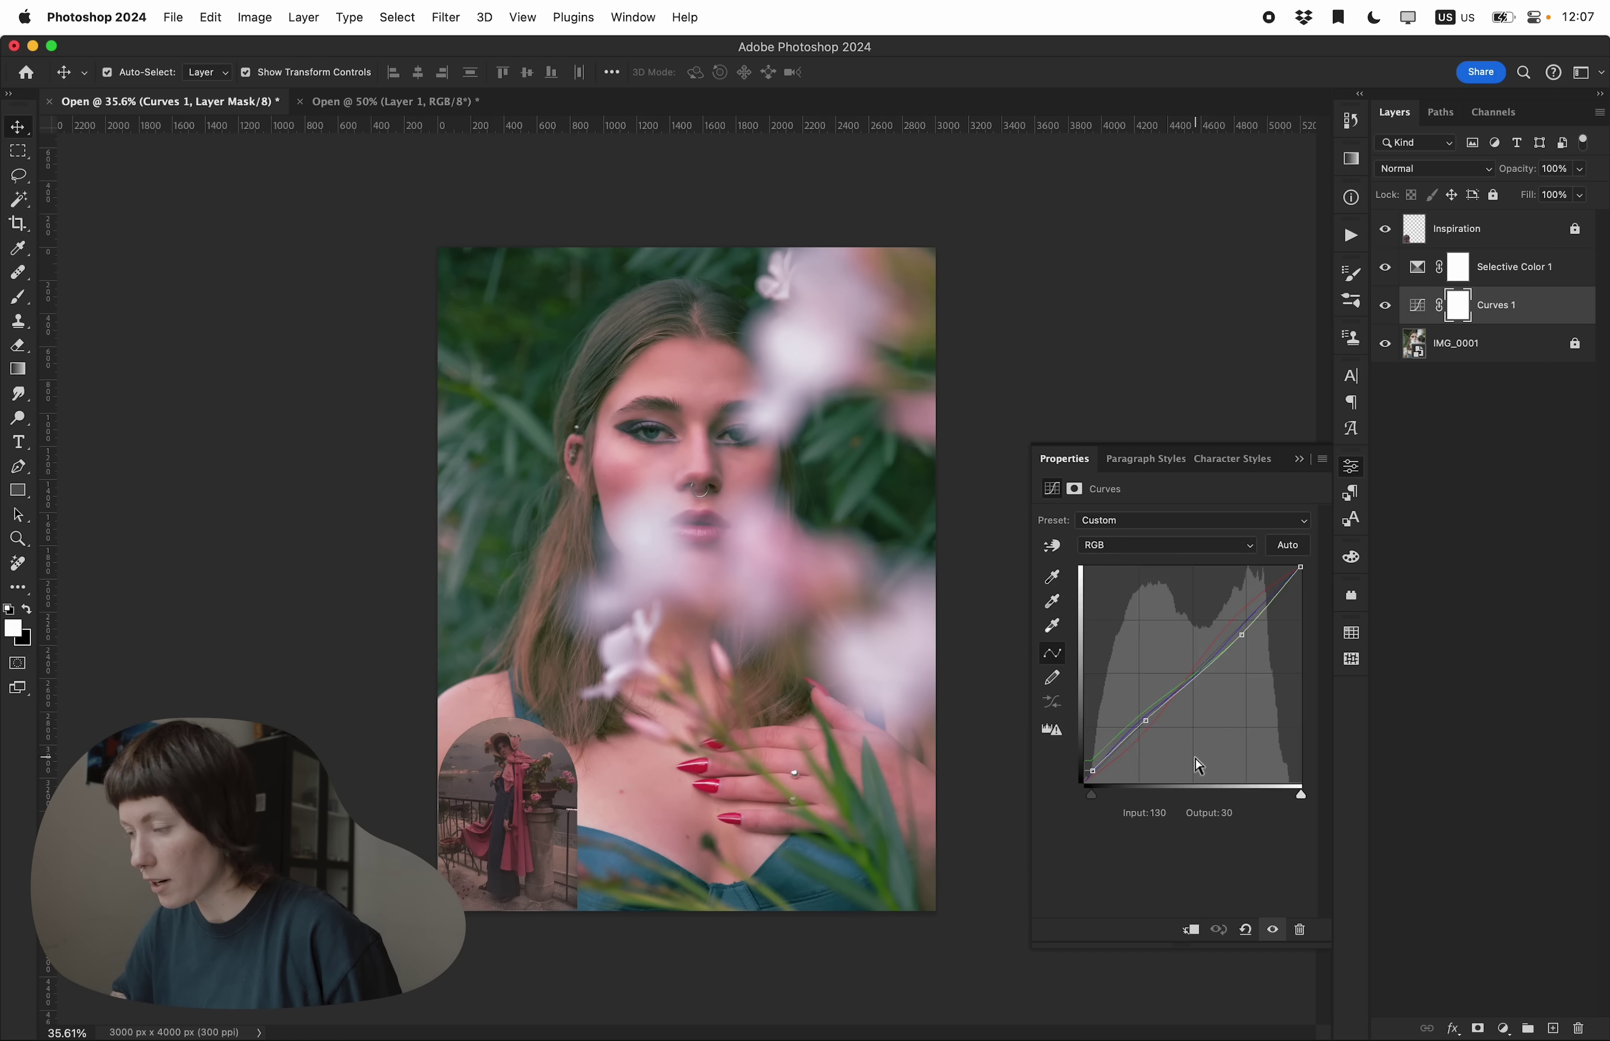
click(1143, 721)
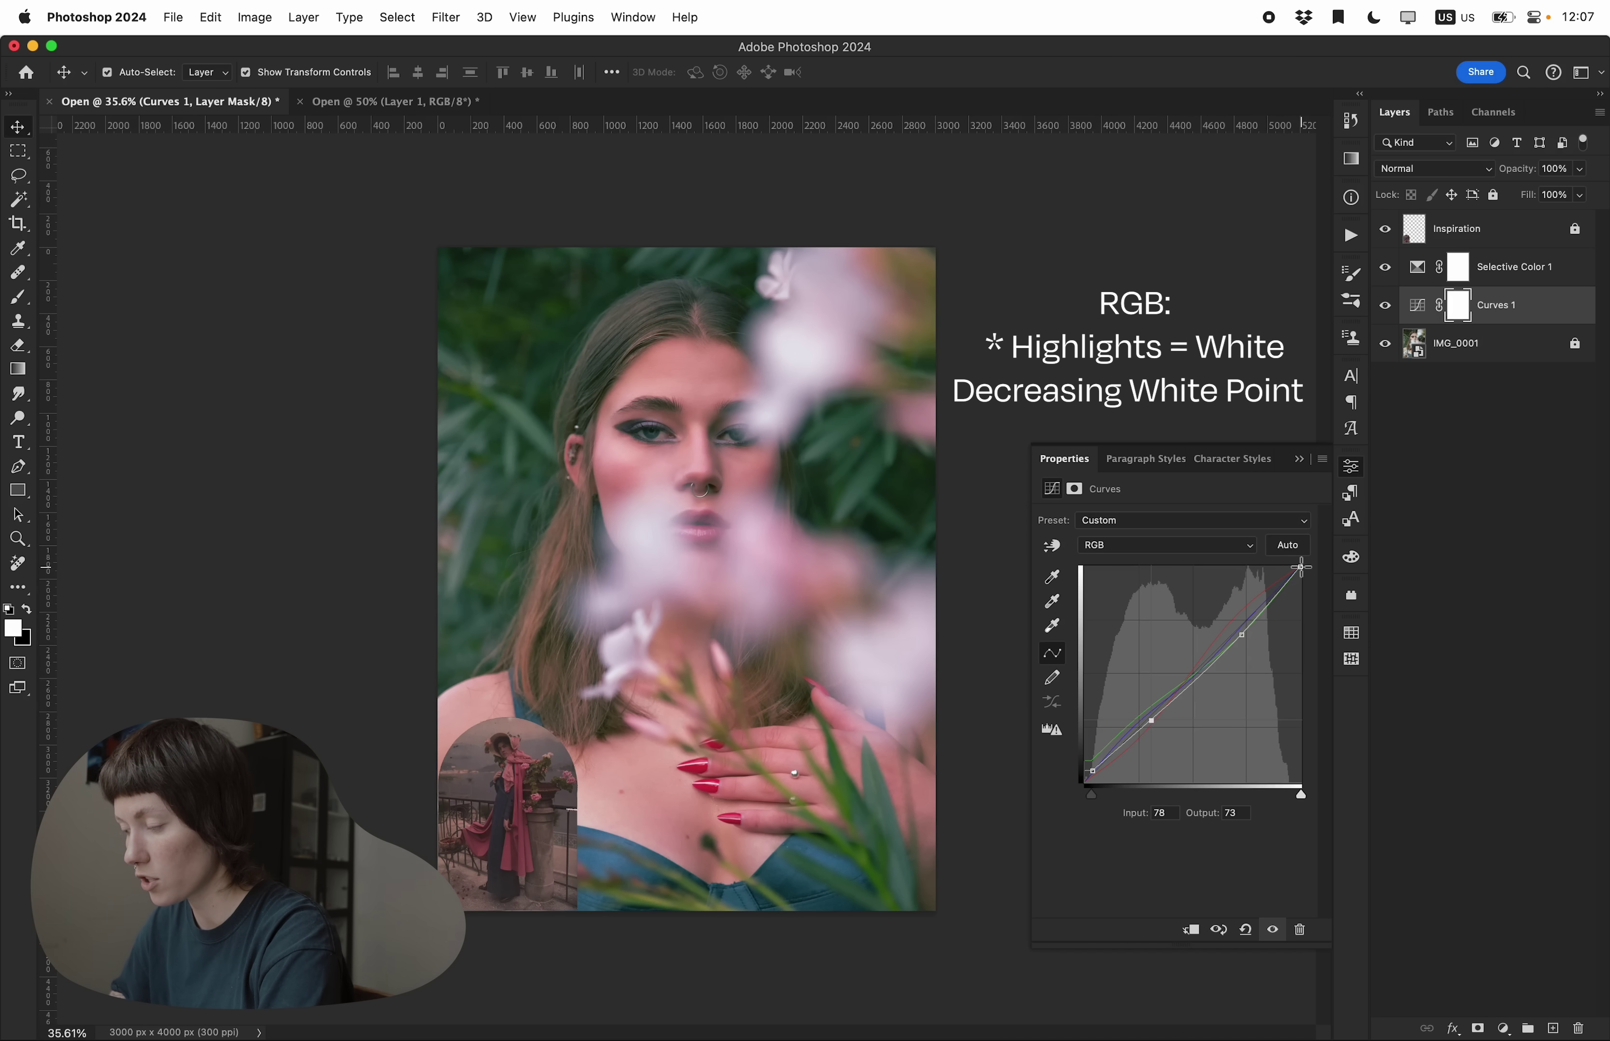
drag(1299, 567, 1331, 604)
click(1241, 641)
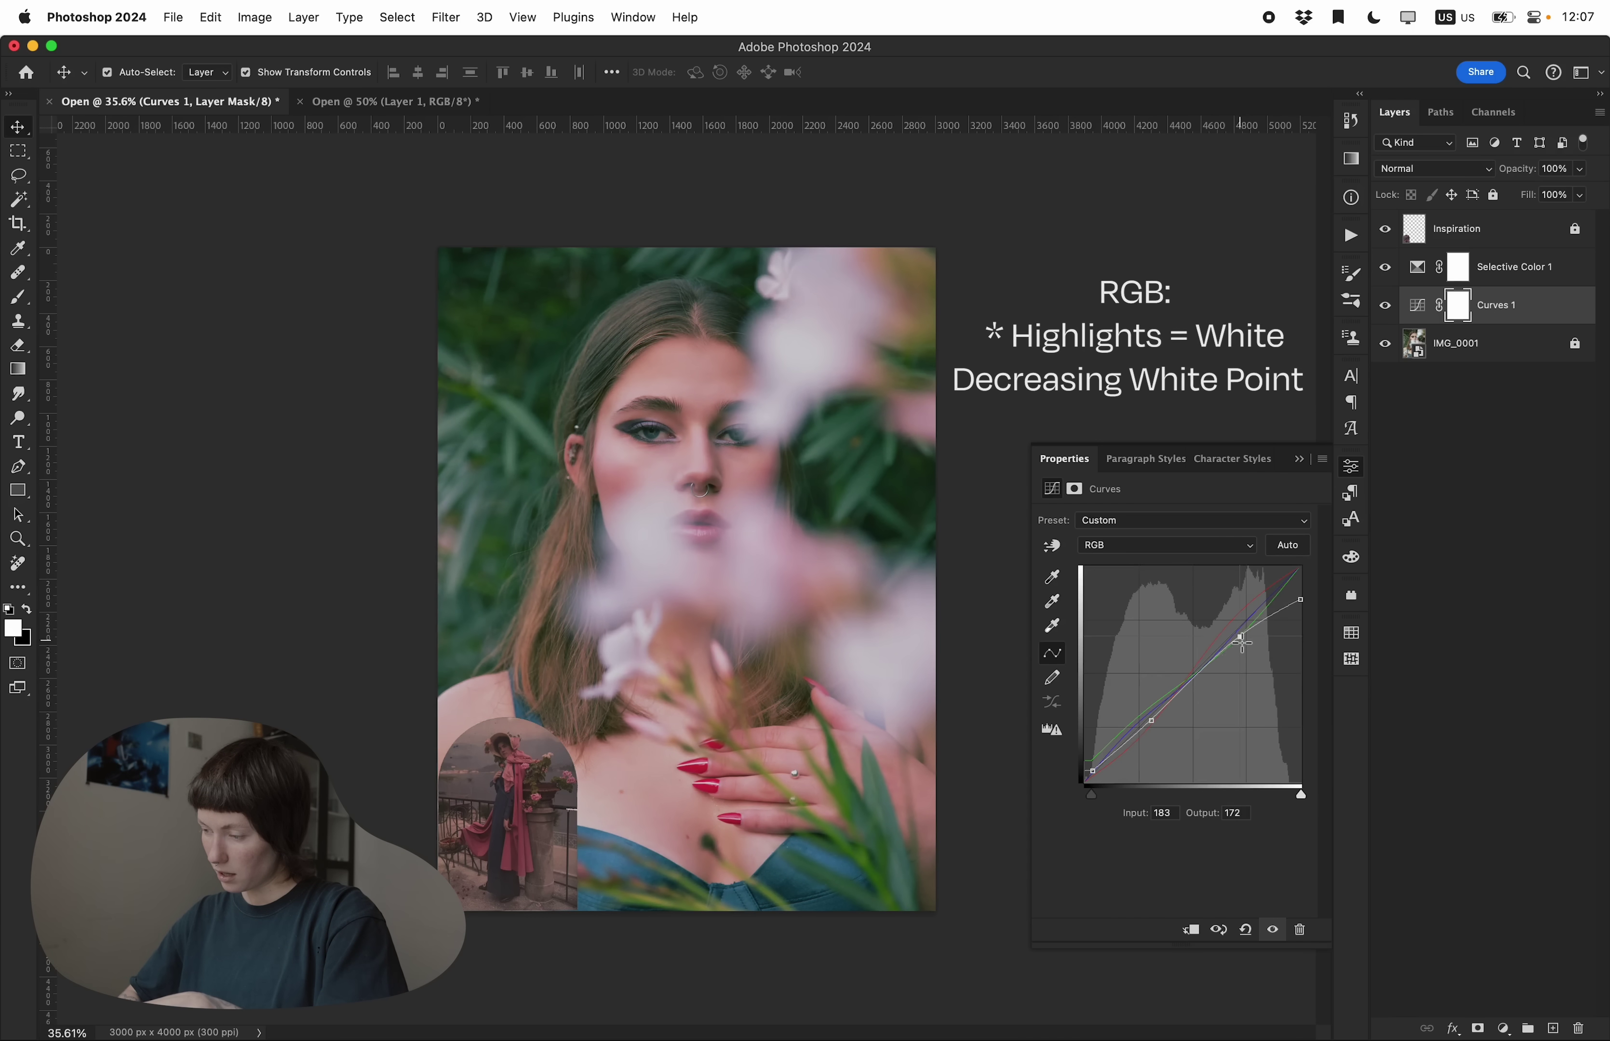
drag(1241, 641, 1241, 650)
drag(1152, 721, 1100, 757)
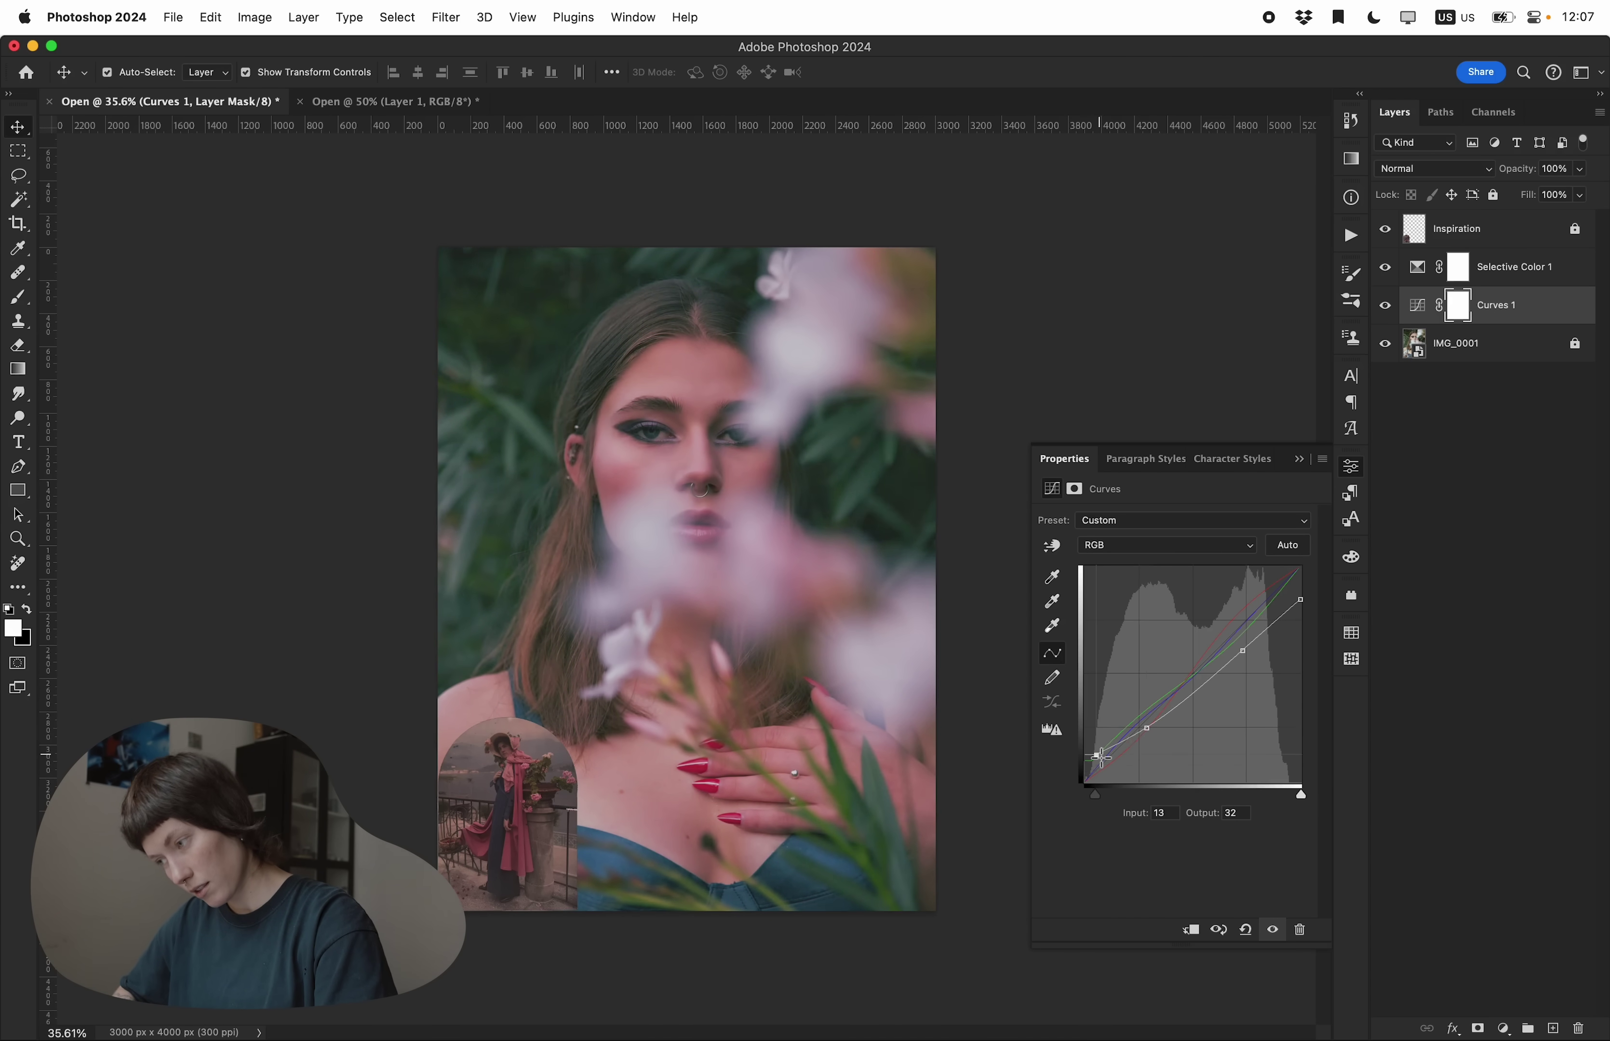
Lower the Blue channel's white point to 217 and its midtone for a yellower cast.
click(1167, 544)
click(1149, 601)
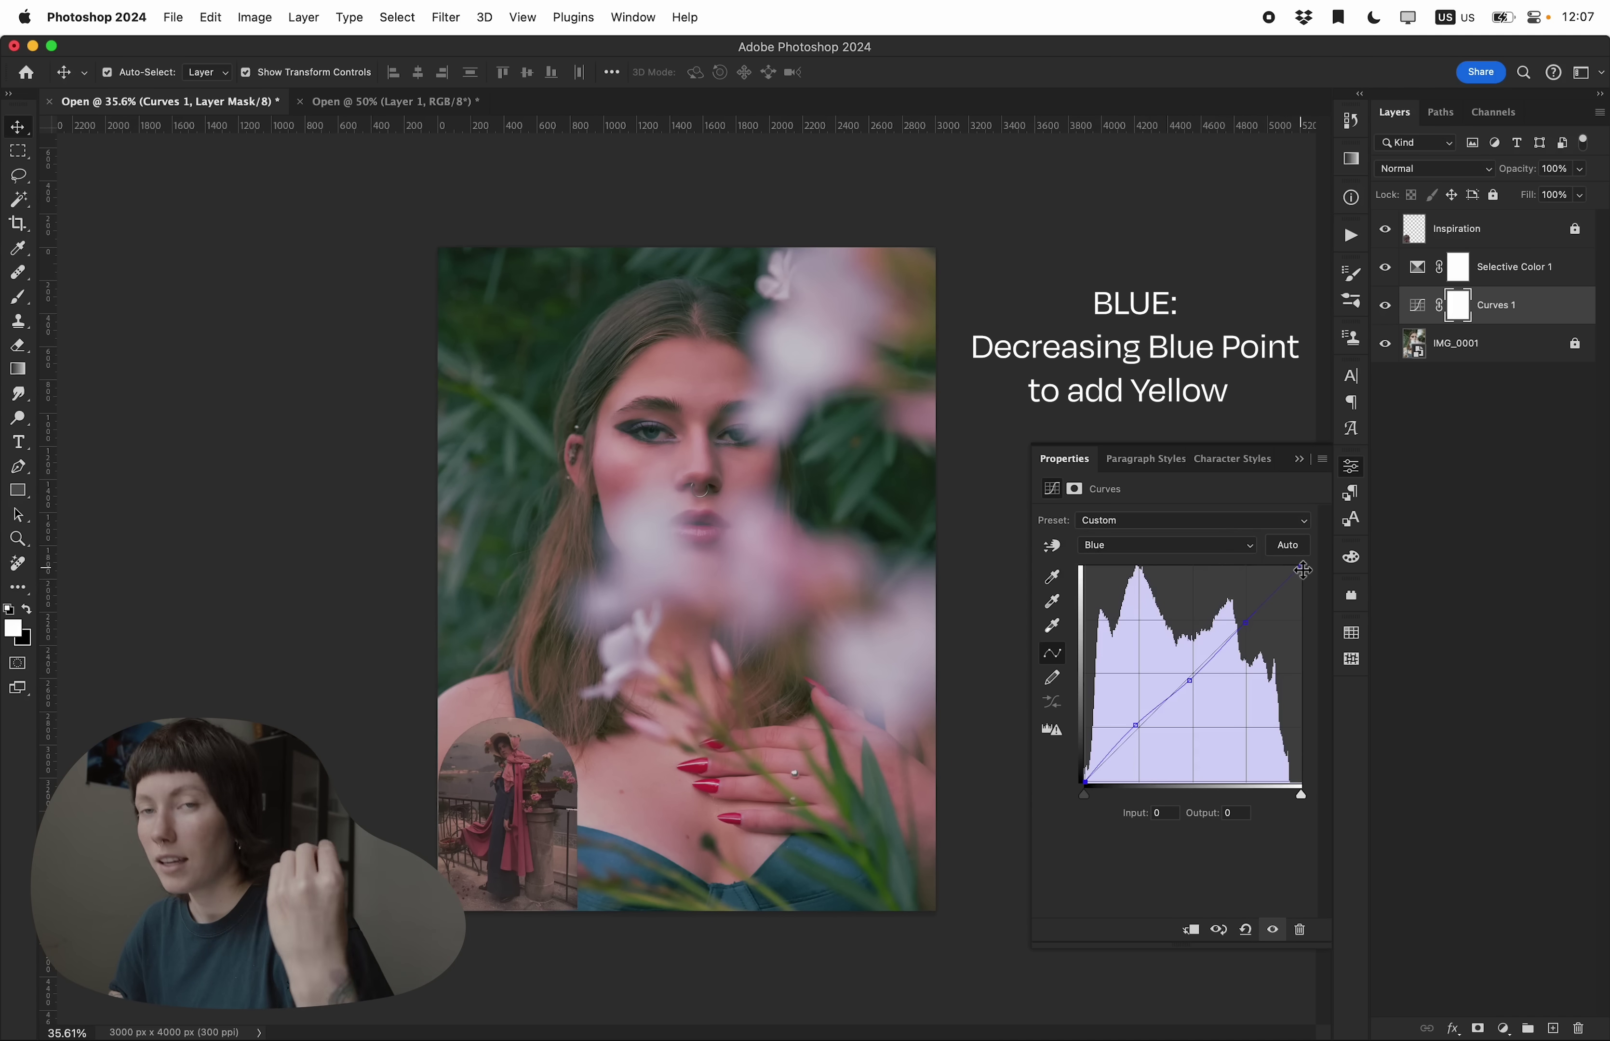
drag(1302, 569, 1324, 601)
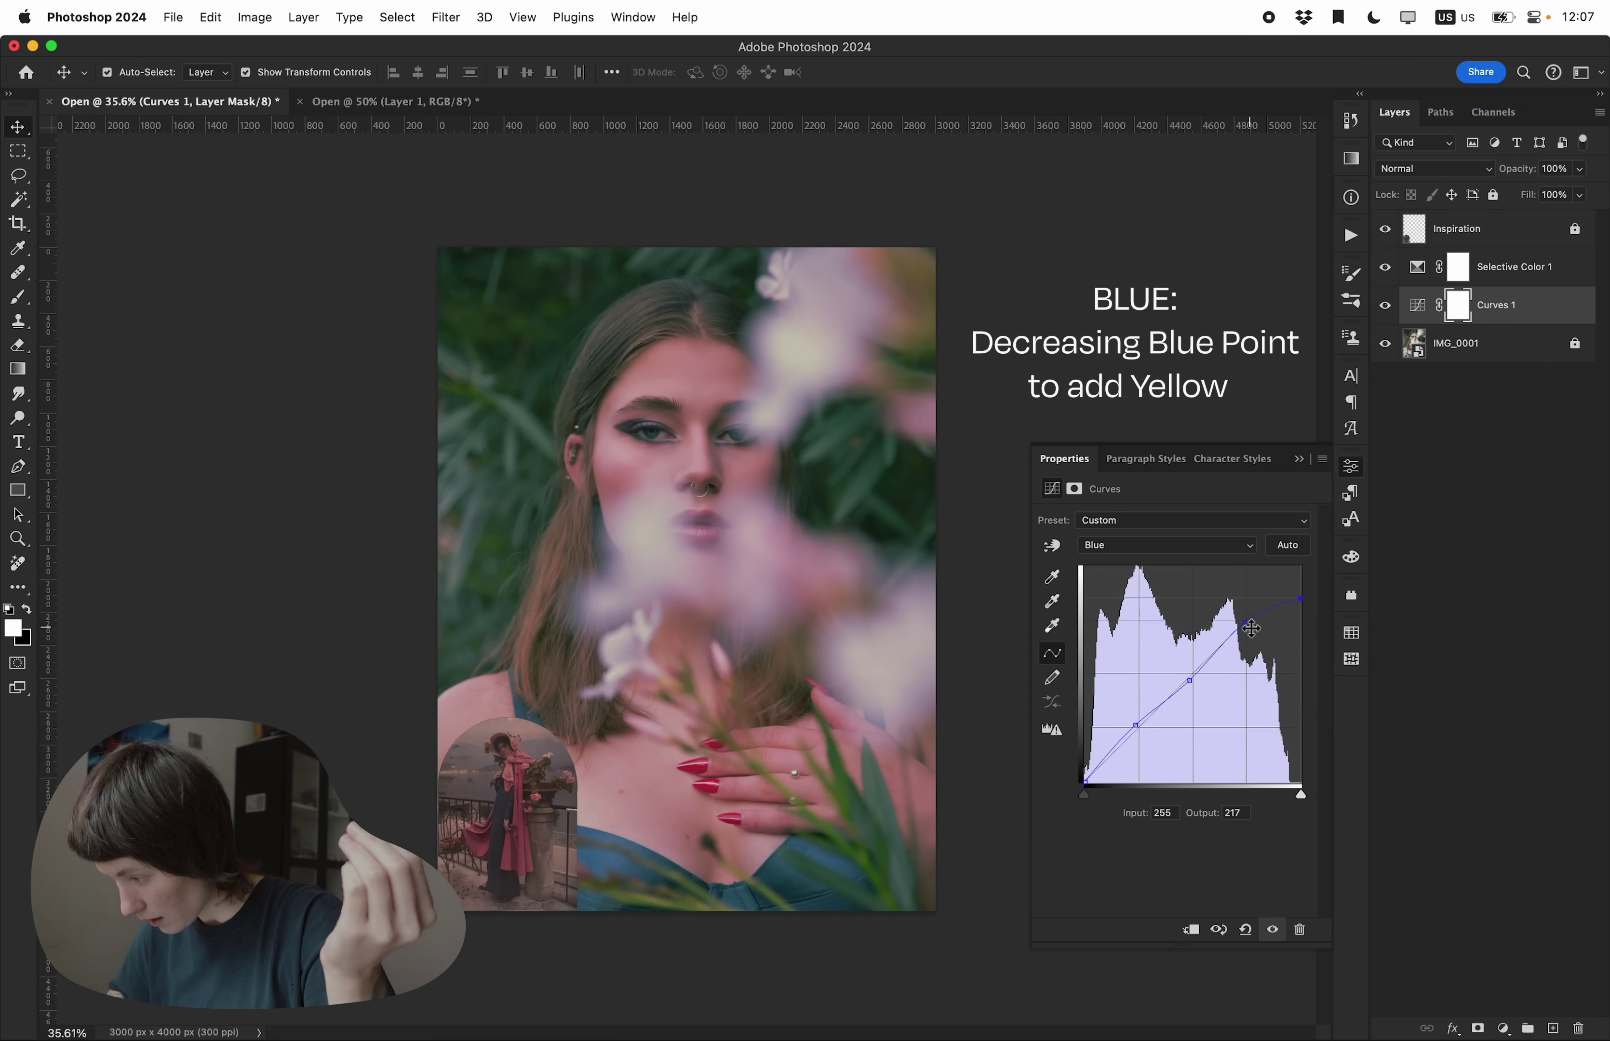
drag(1189, 680, 1130, 725)
Lift the dark end of the Green channel curve to fade the shadows.
click(1150, 544)
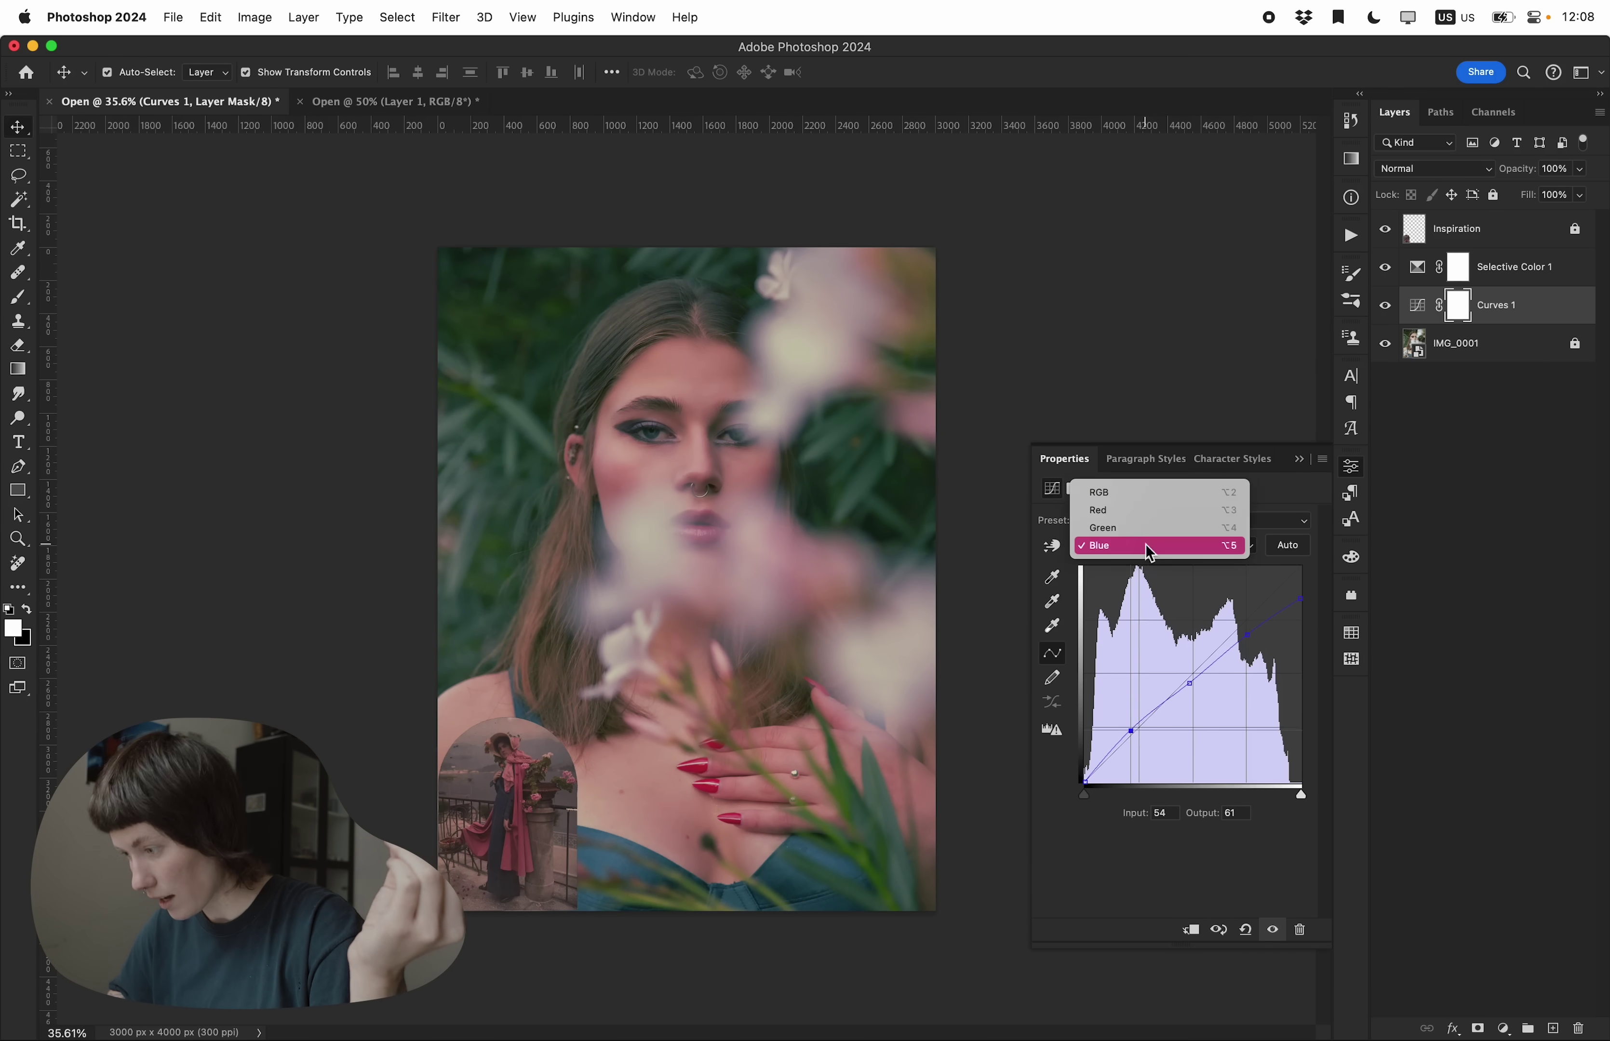
click(1143, 528)
drag(1092, 771, 1149, 722)
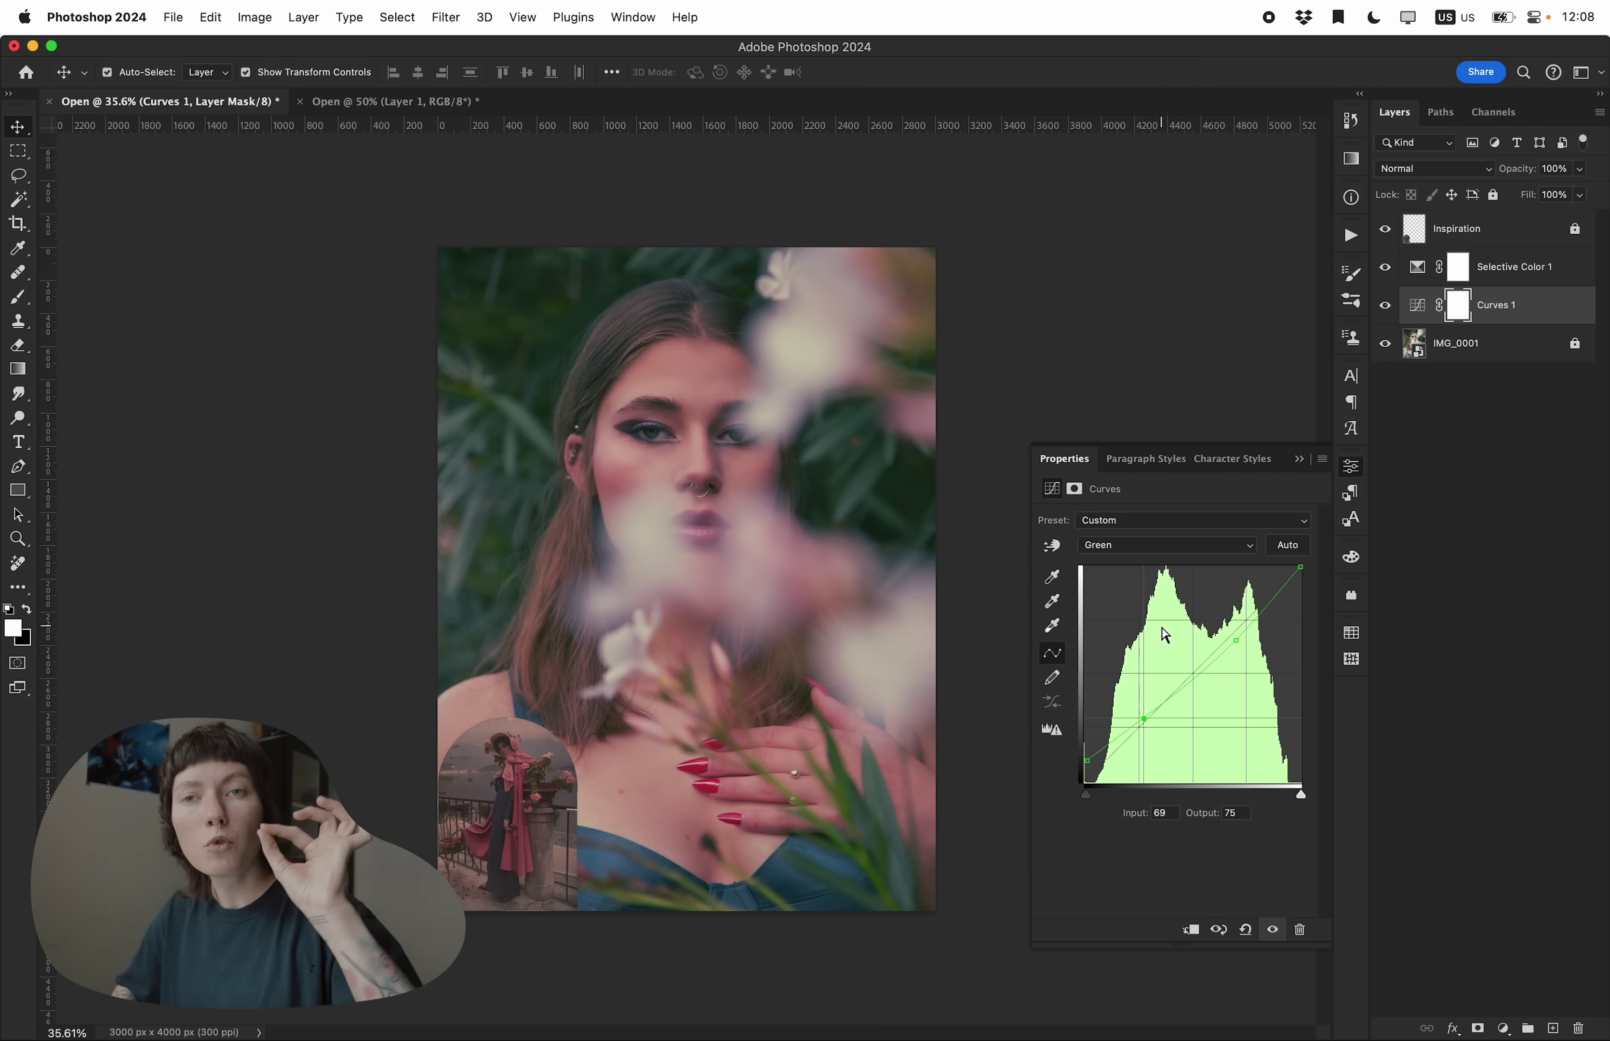
click(1517, 279)
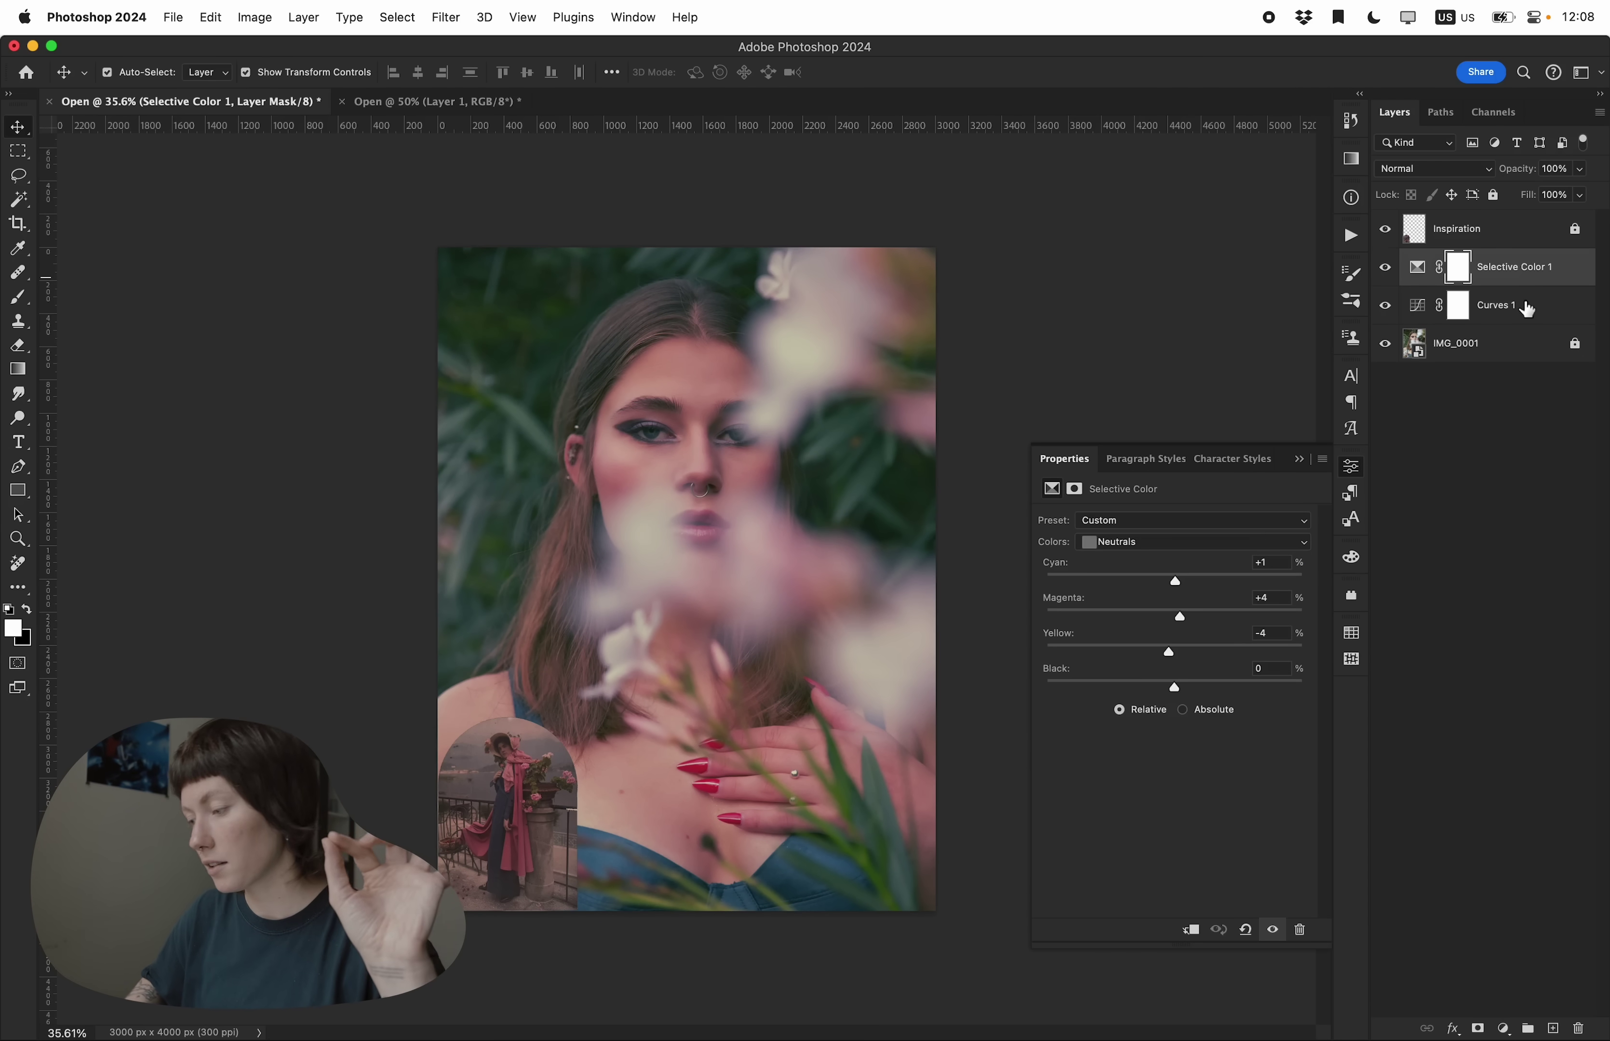
Add a Solid Color fill layer above IMG_0001 with RGB 125, 125, 125.
click(1488, 359)
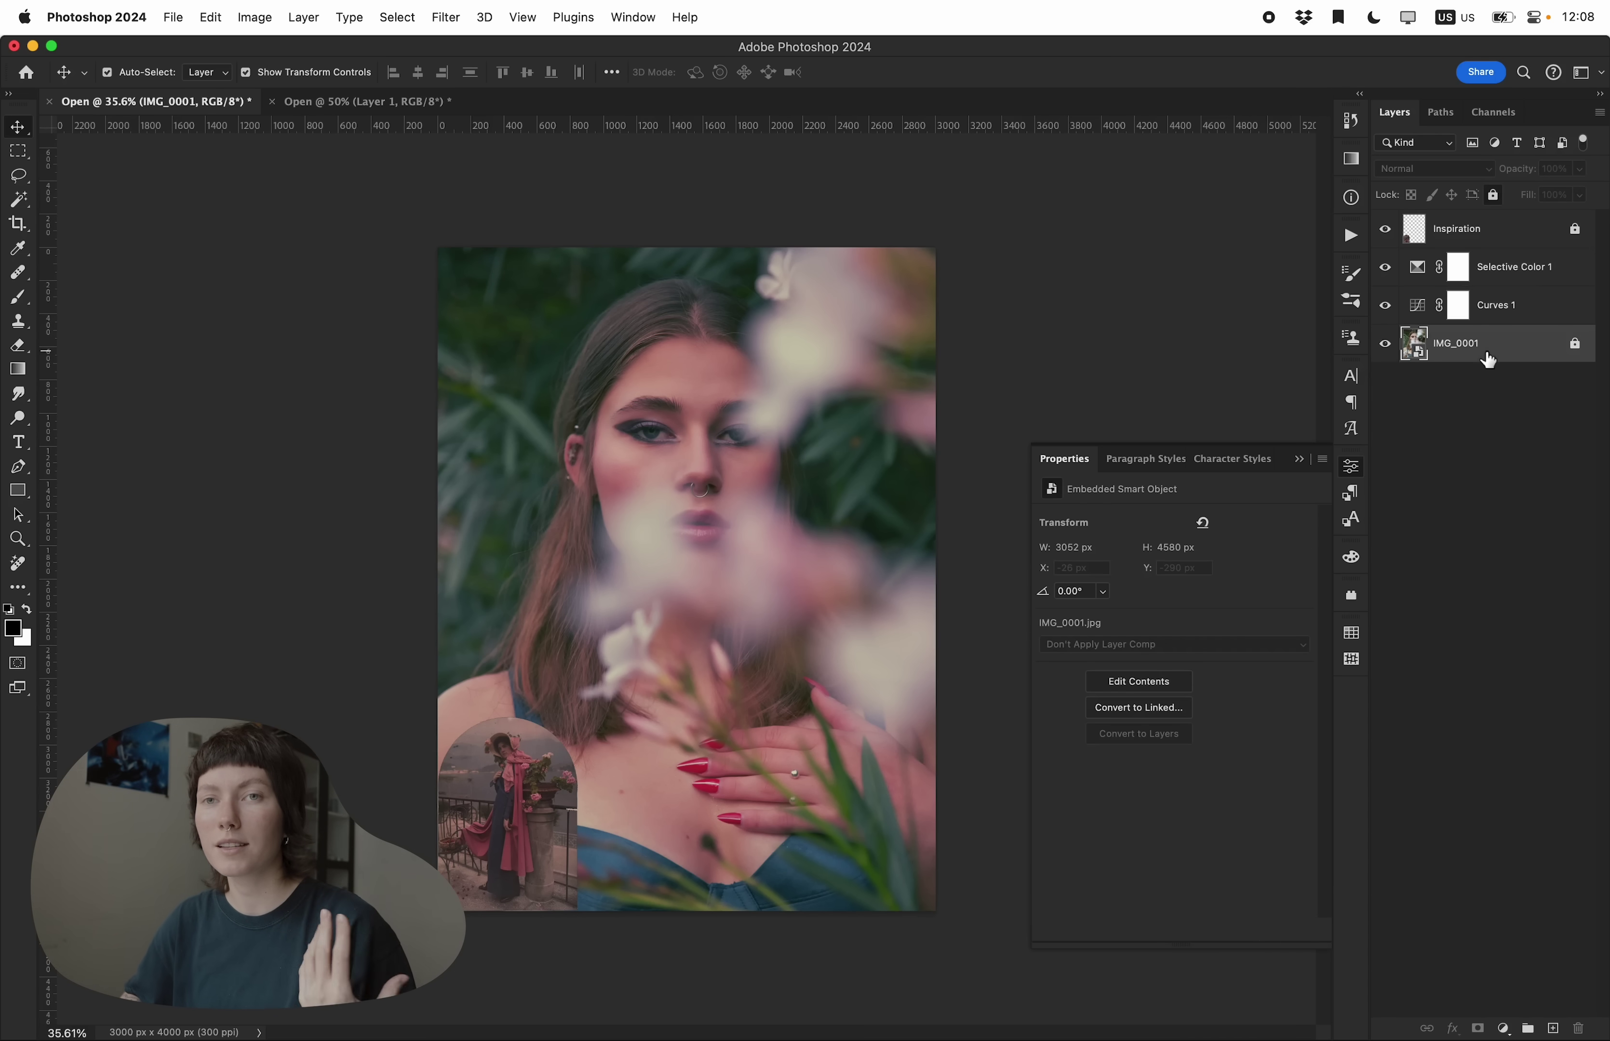
click(1502, 1028)
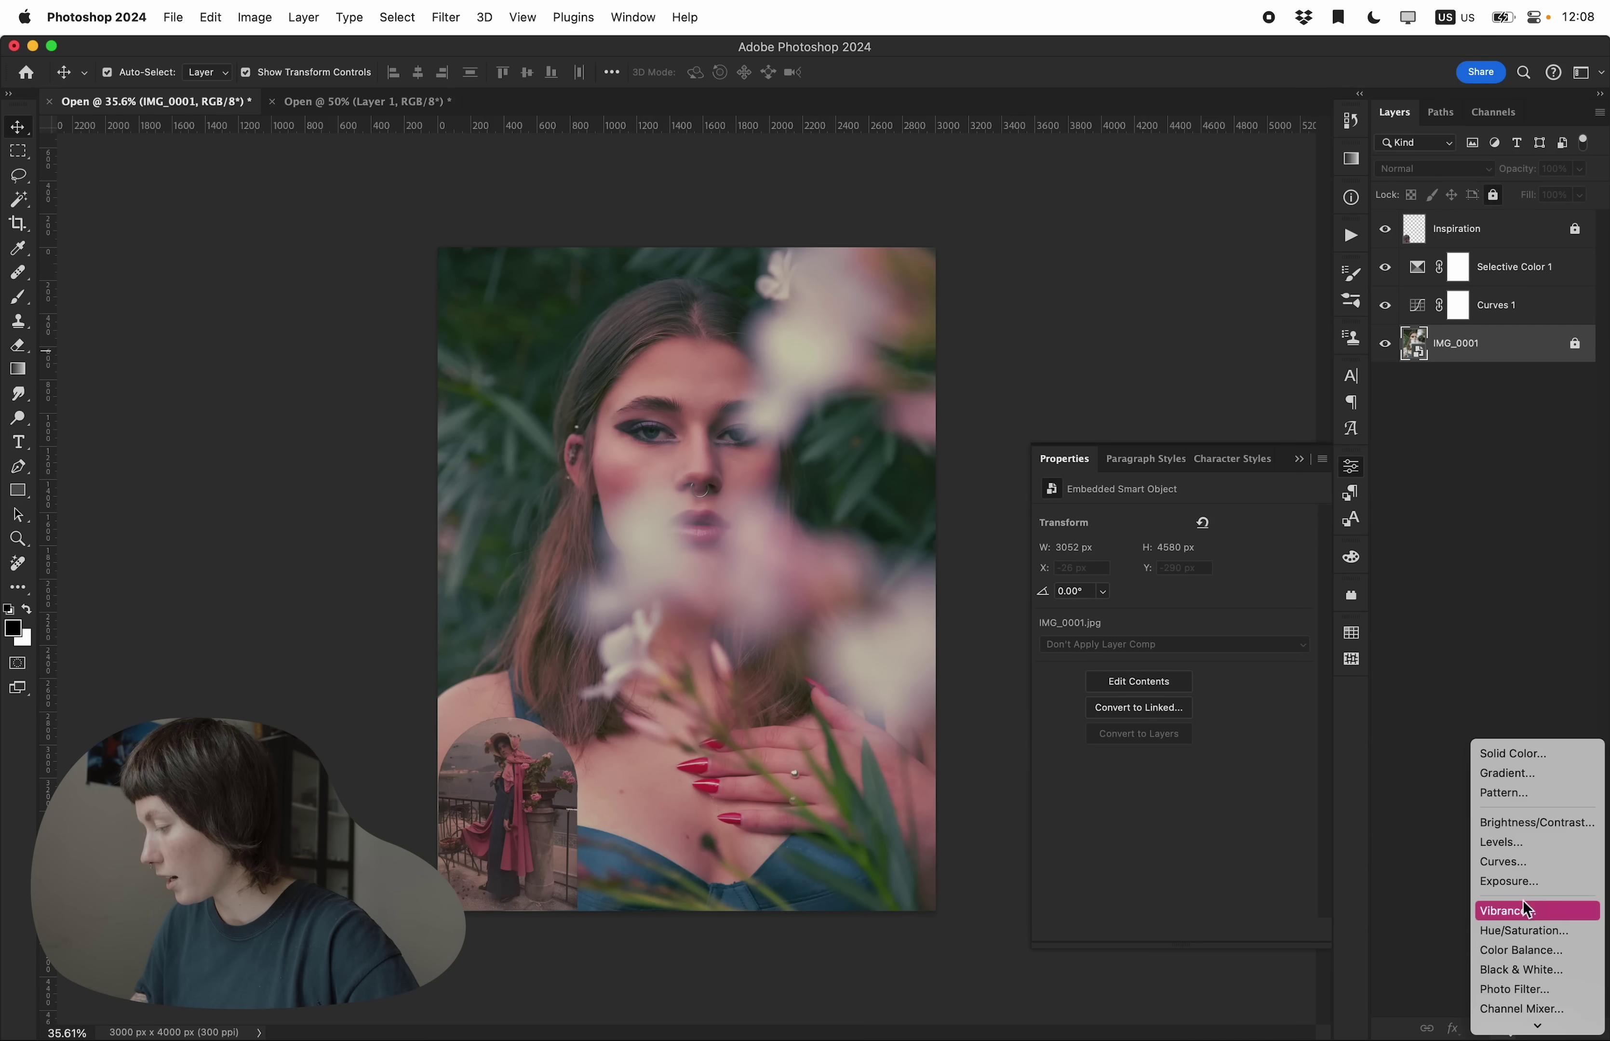
click(1516, 752)
click(1458, 515)
text(125)
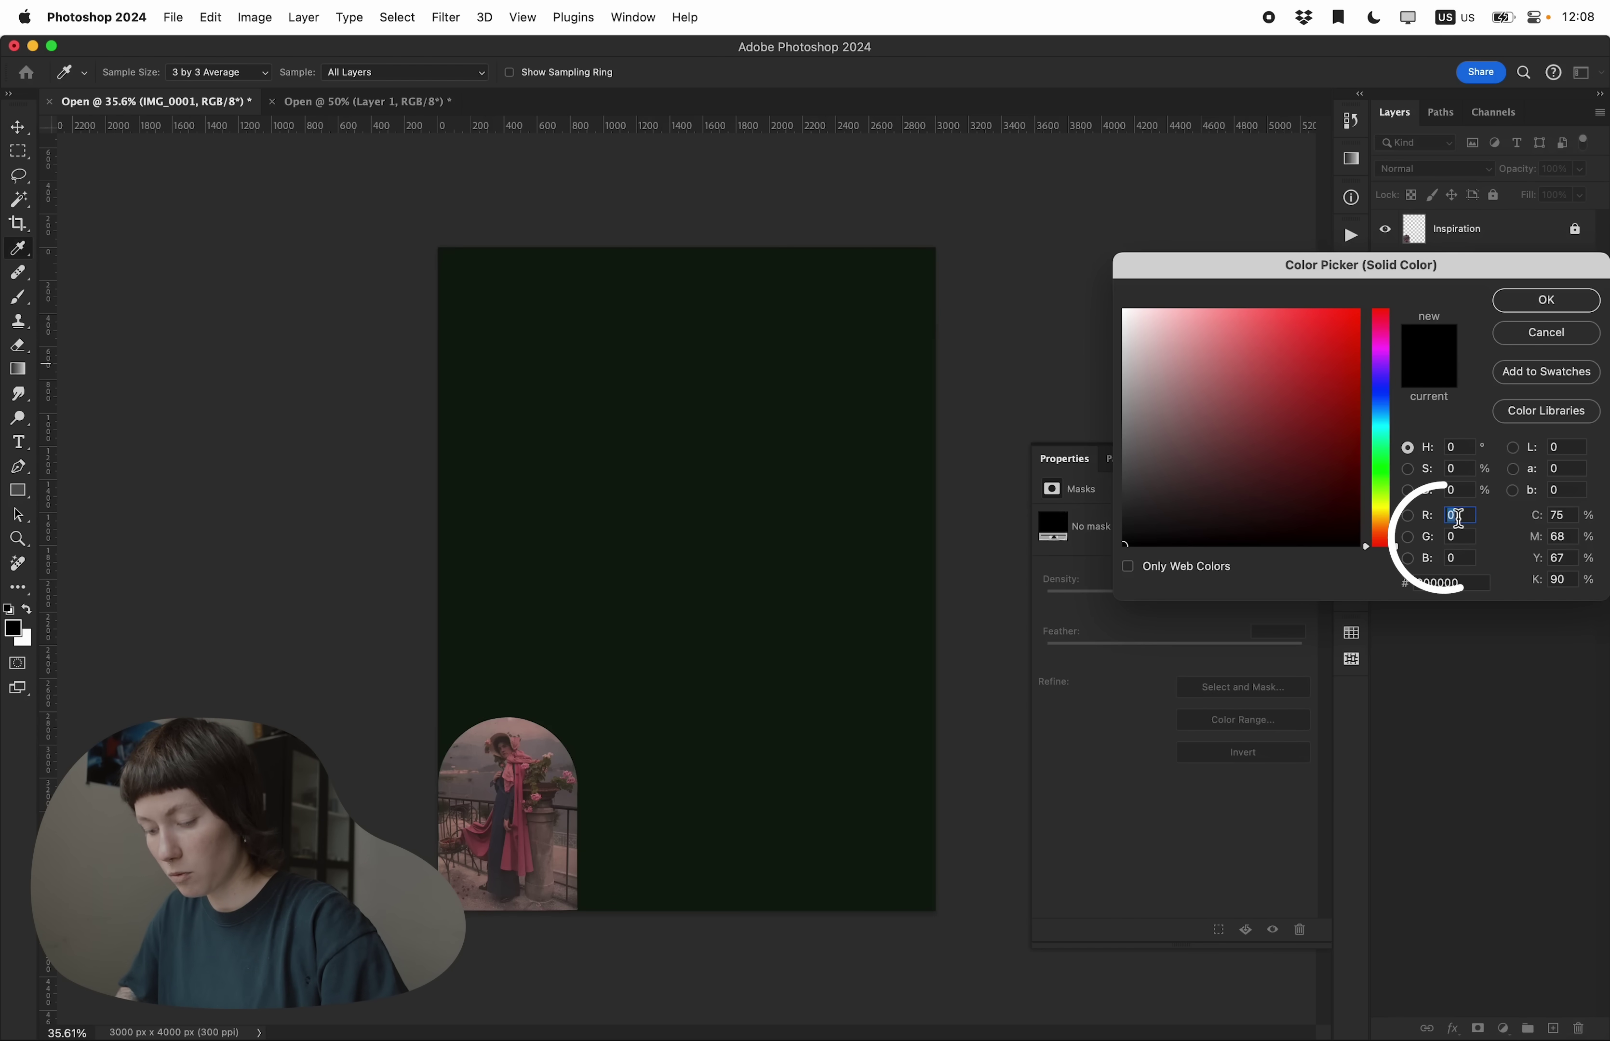
click(1457, 537)
text(125)
key(Tab)
text(125)
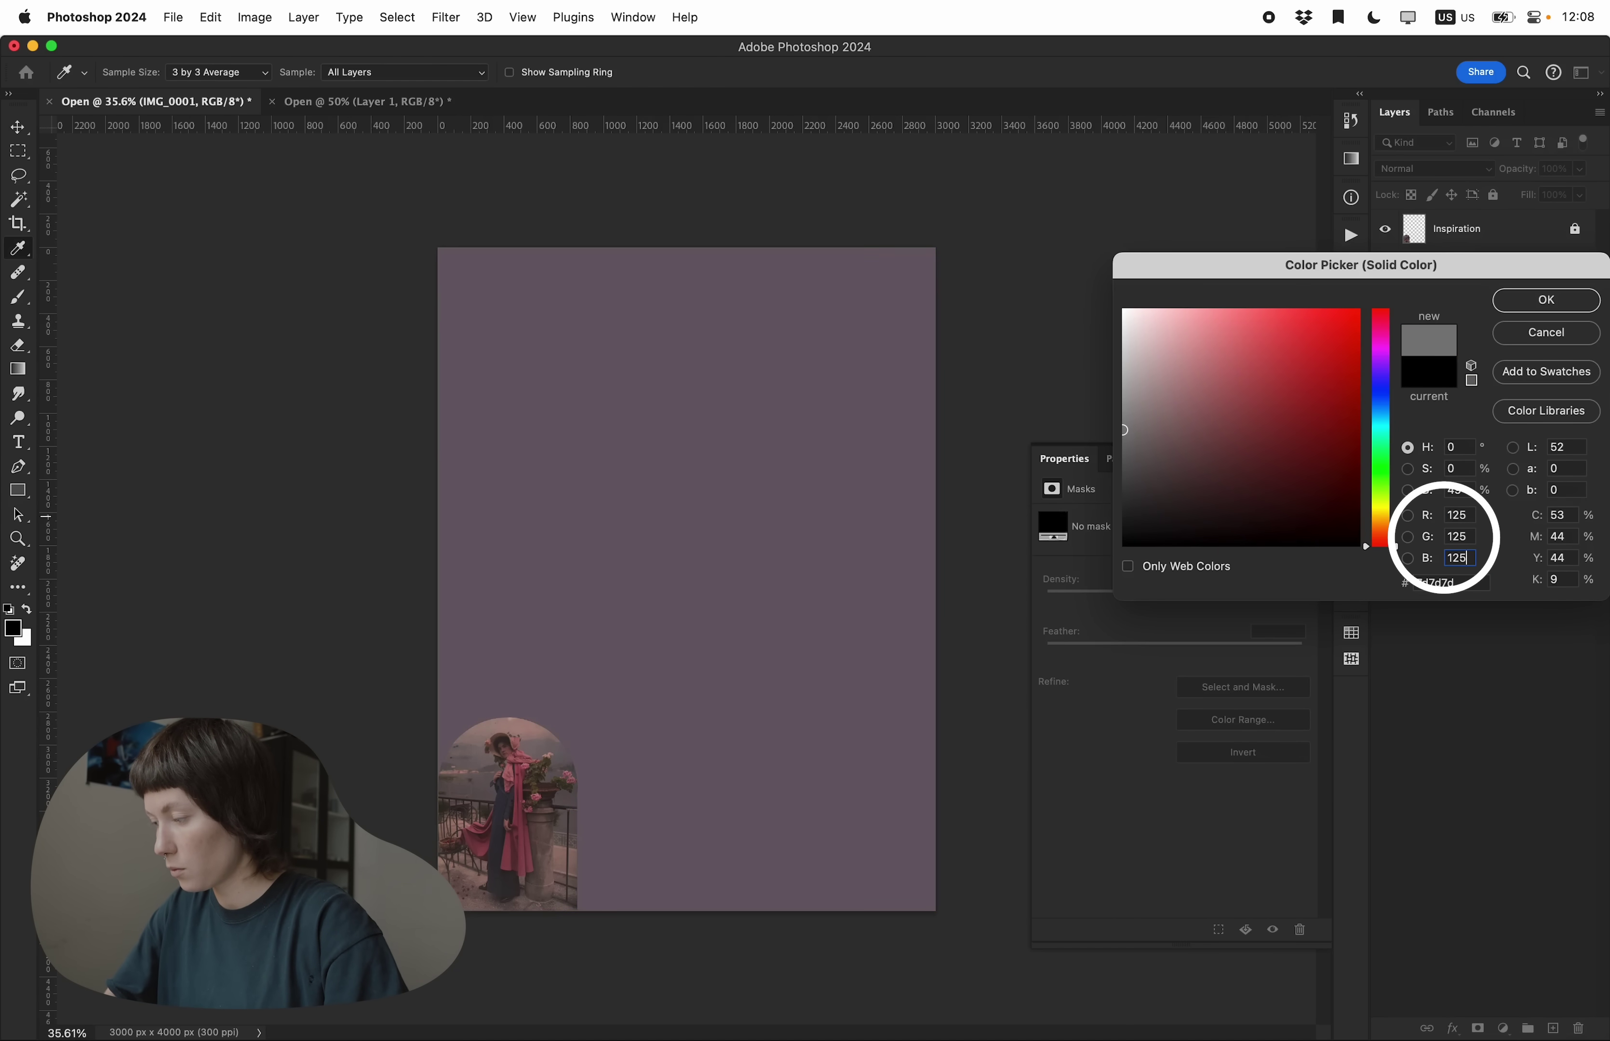
key(Return)
Convert Color Fill 1 to a smart object and set its blend mode to Soft Light.
right_click(1509, 346)
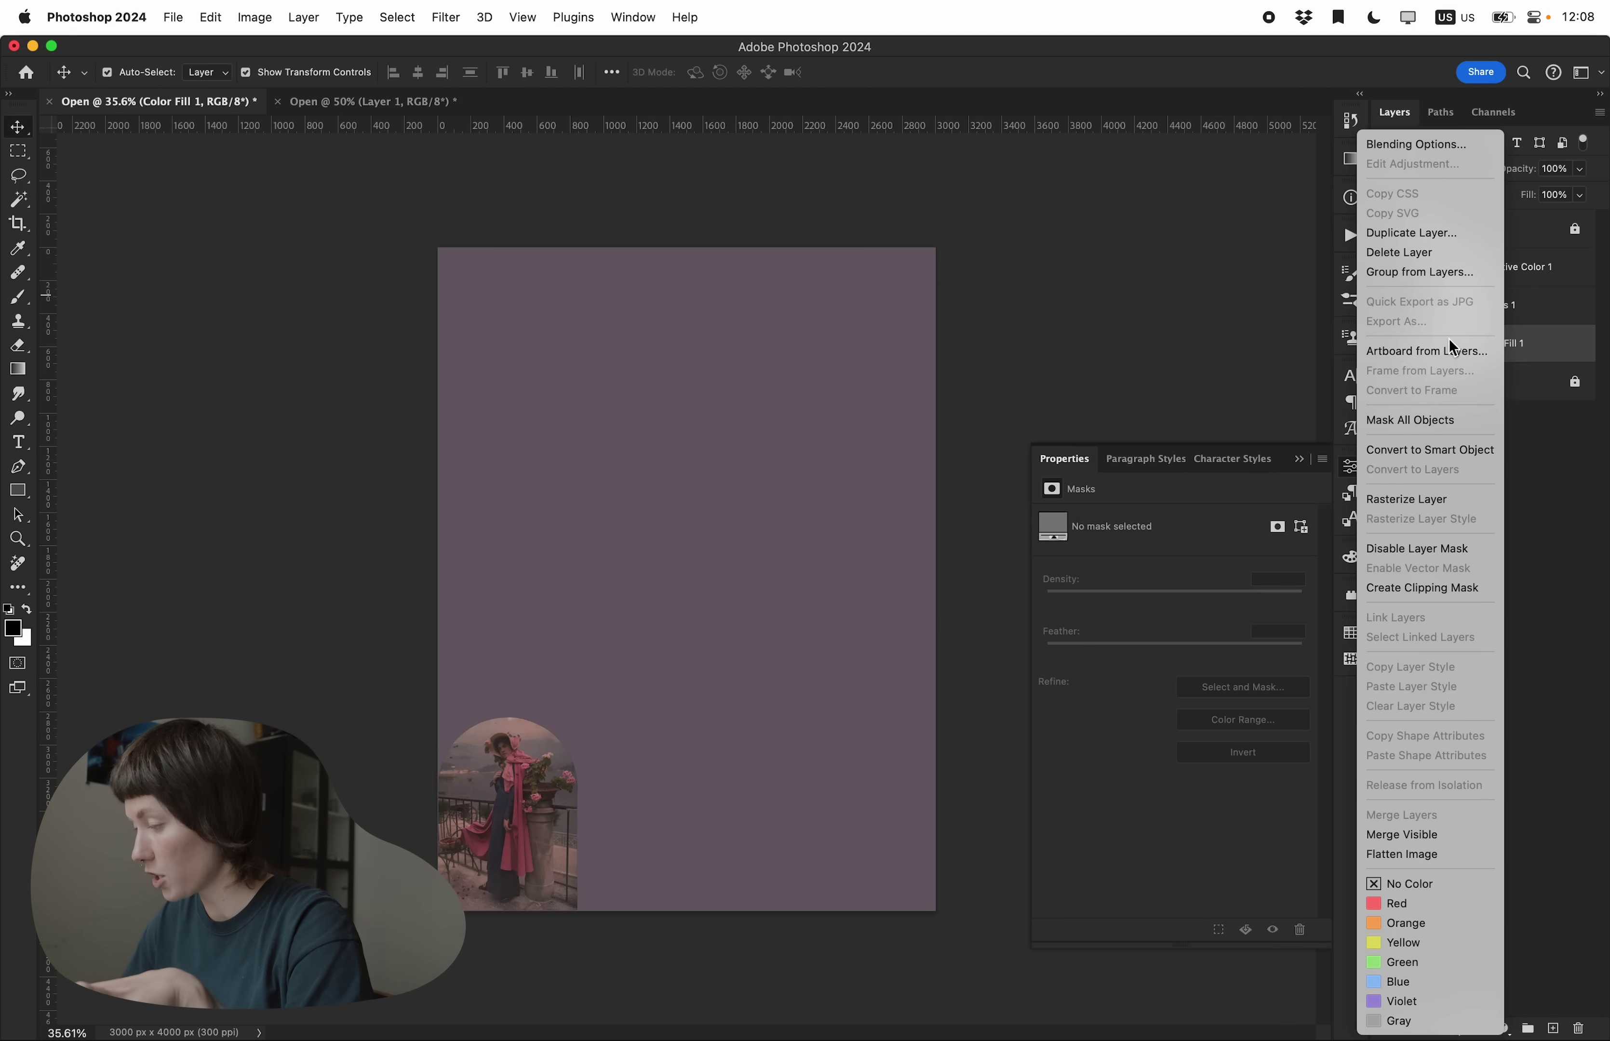
click(1429, 450)
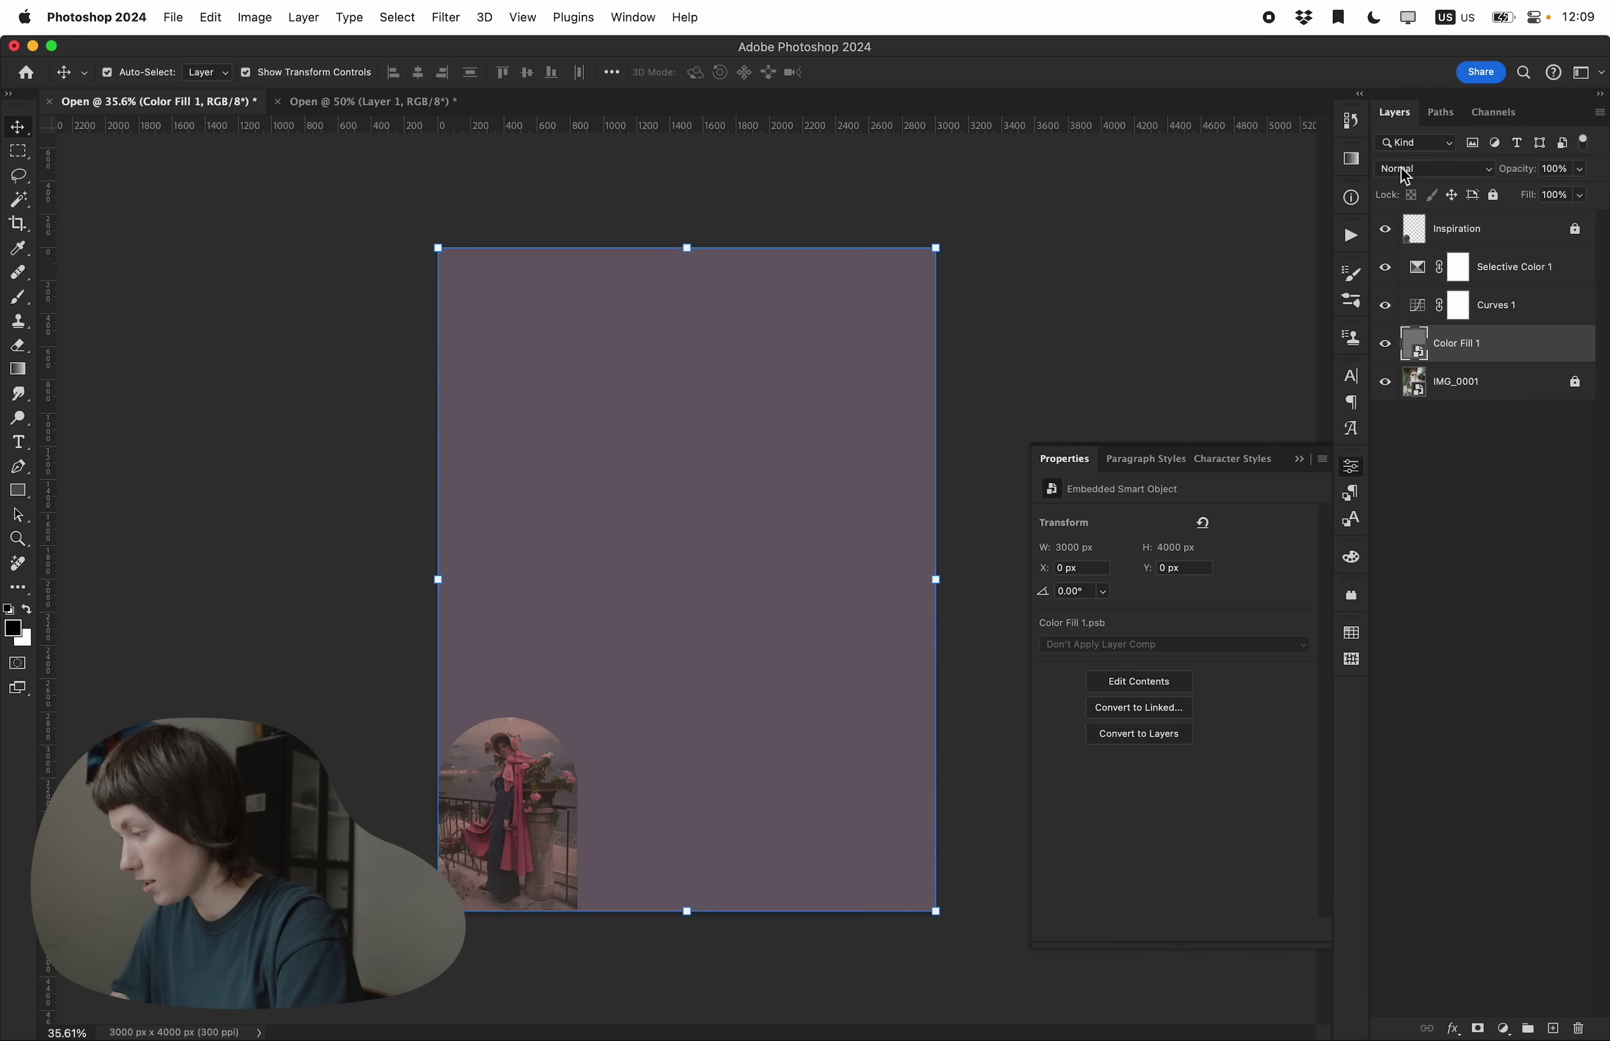
click(1405, 172)
click(1408, 430)
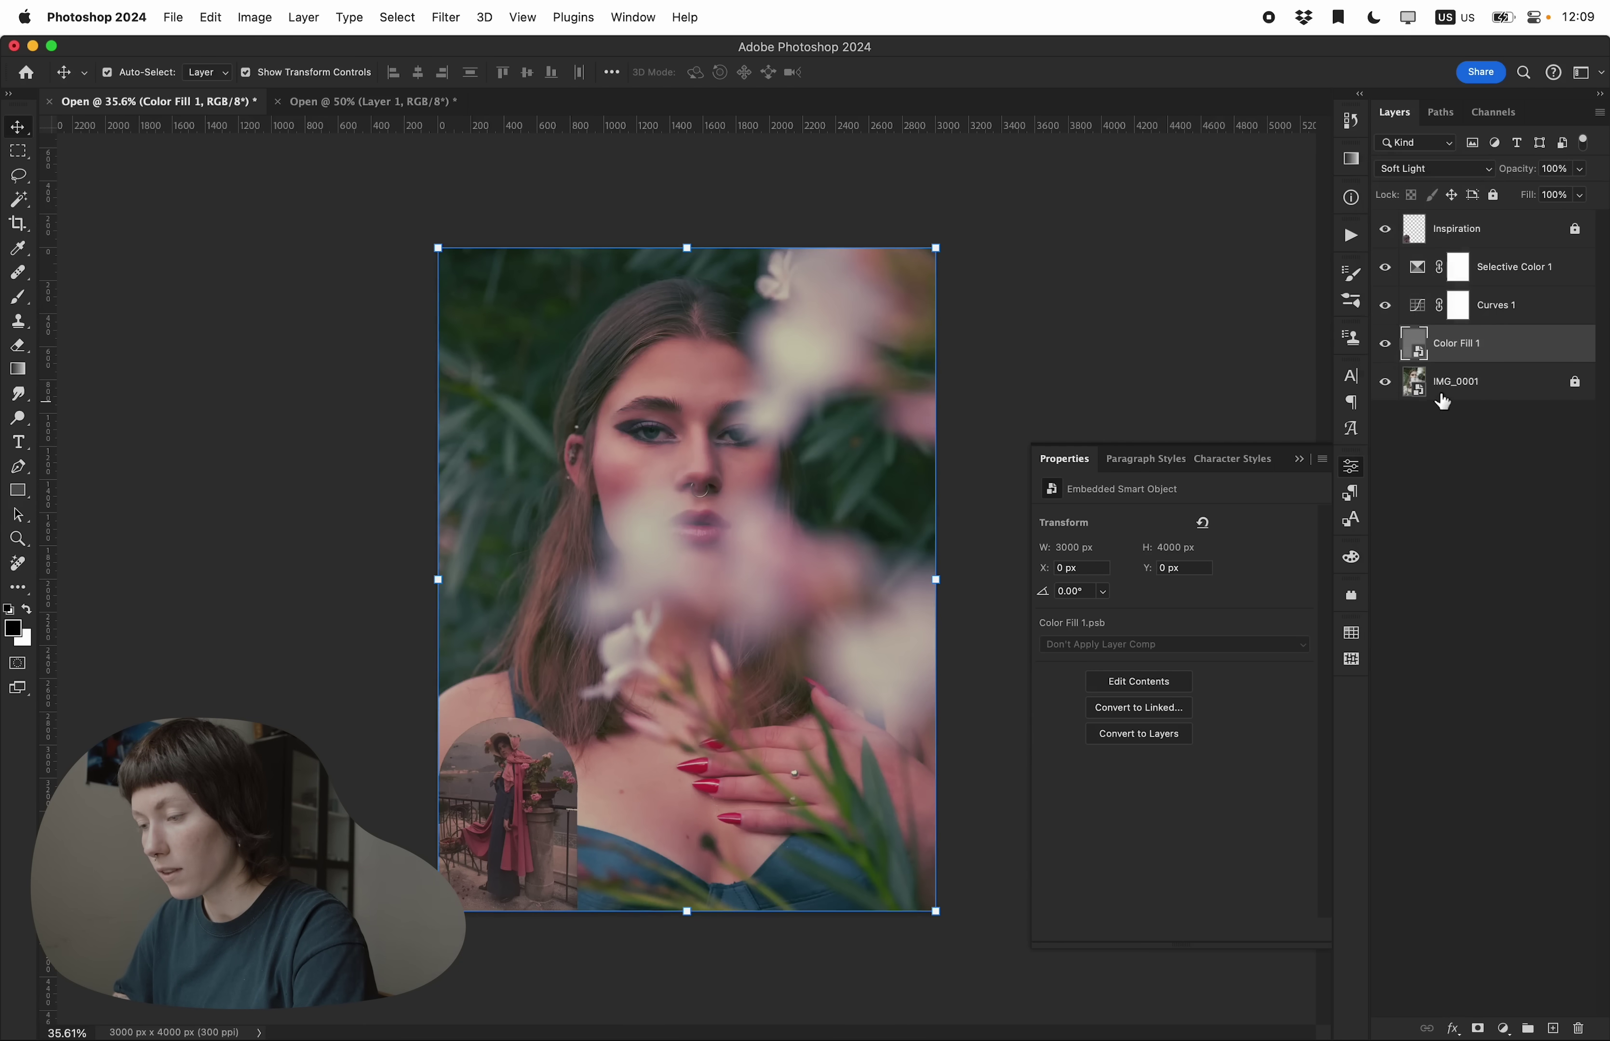
click(446, 17)
Apply Add Noise at 12%, Gaussian, Monochromatic to the grey fill layer.
mouse_move(473, 312)
click(778, 312)
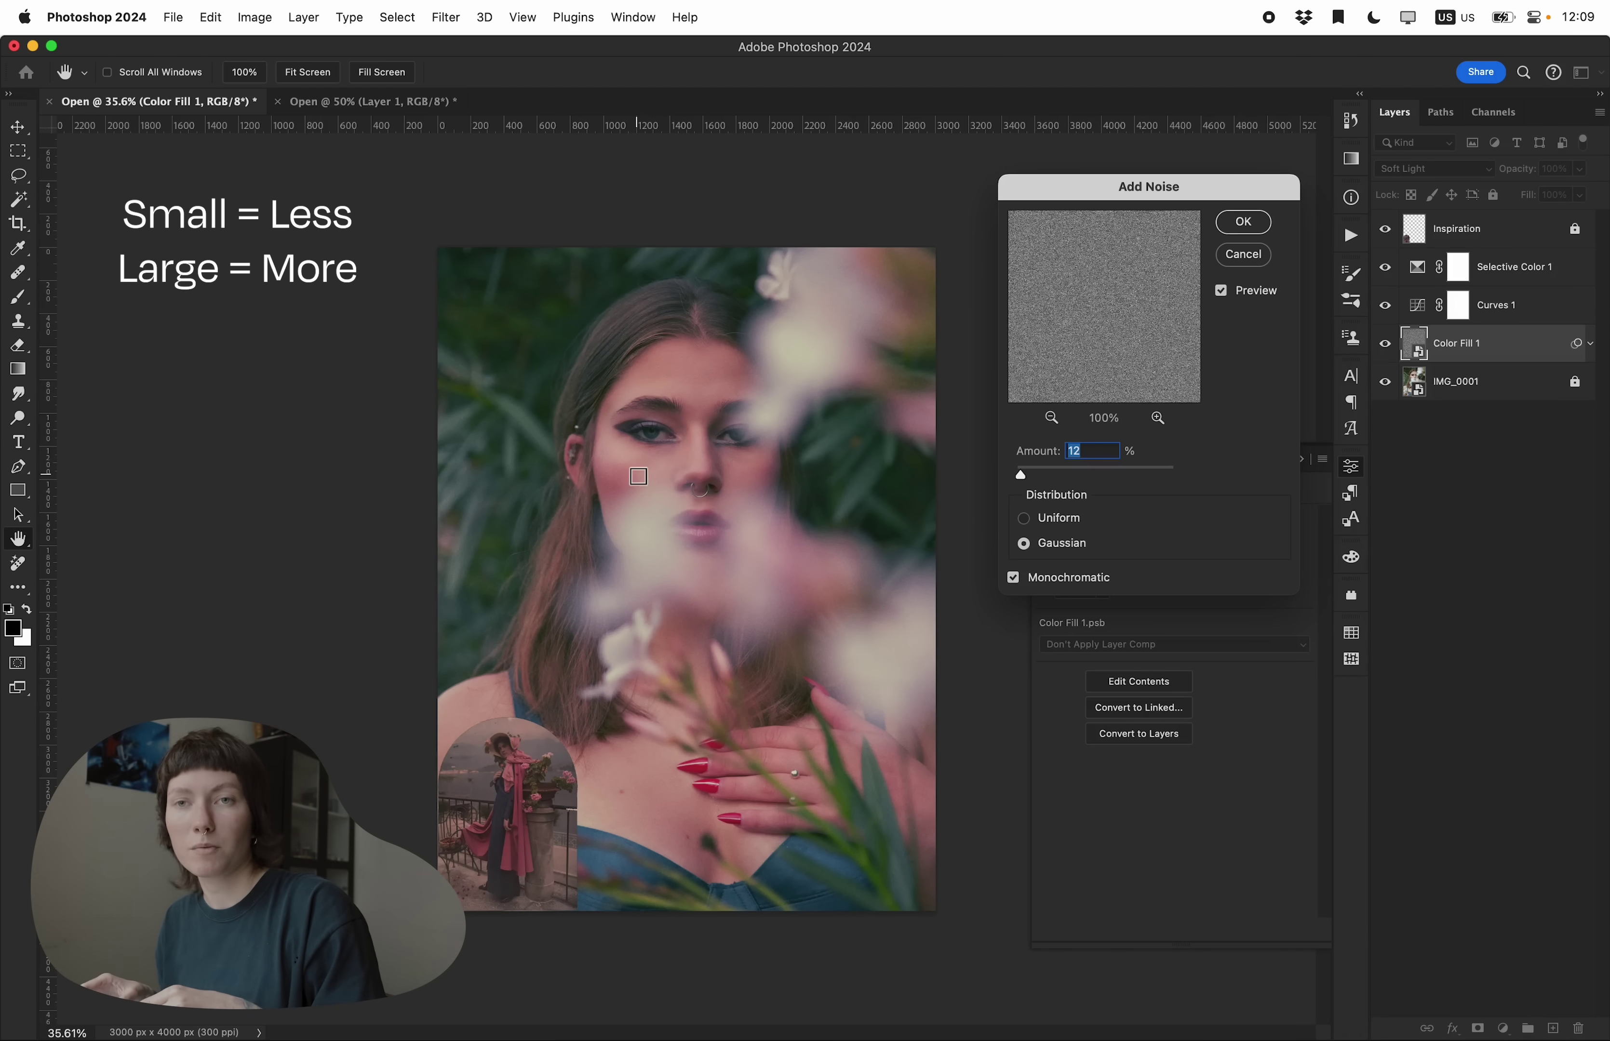
key(Return)
scroll(554, 423, up, 10)
scroll(553, 422, down, 5)
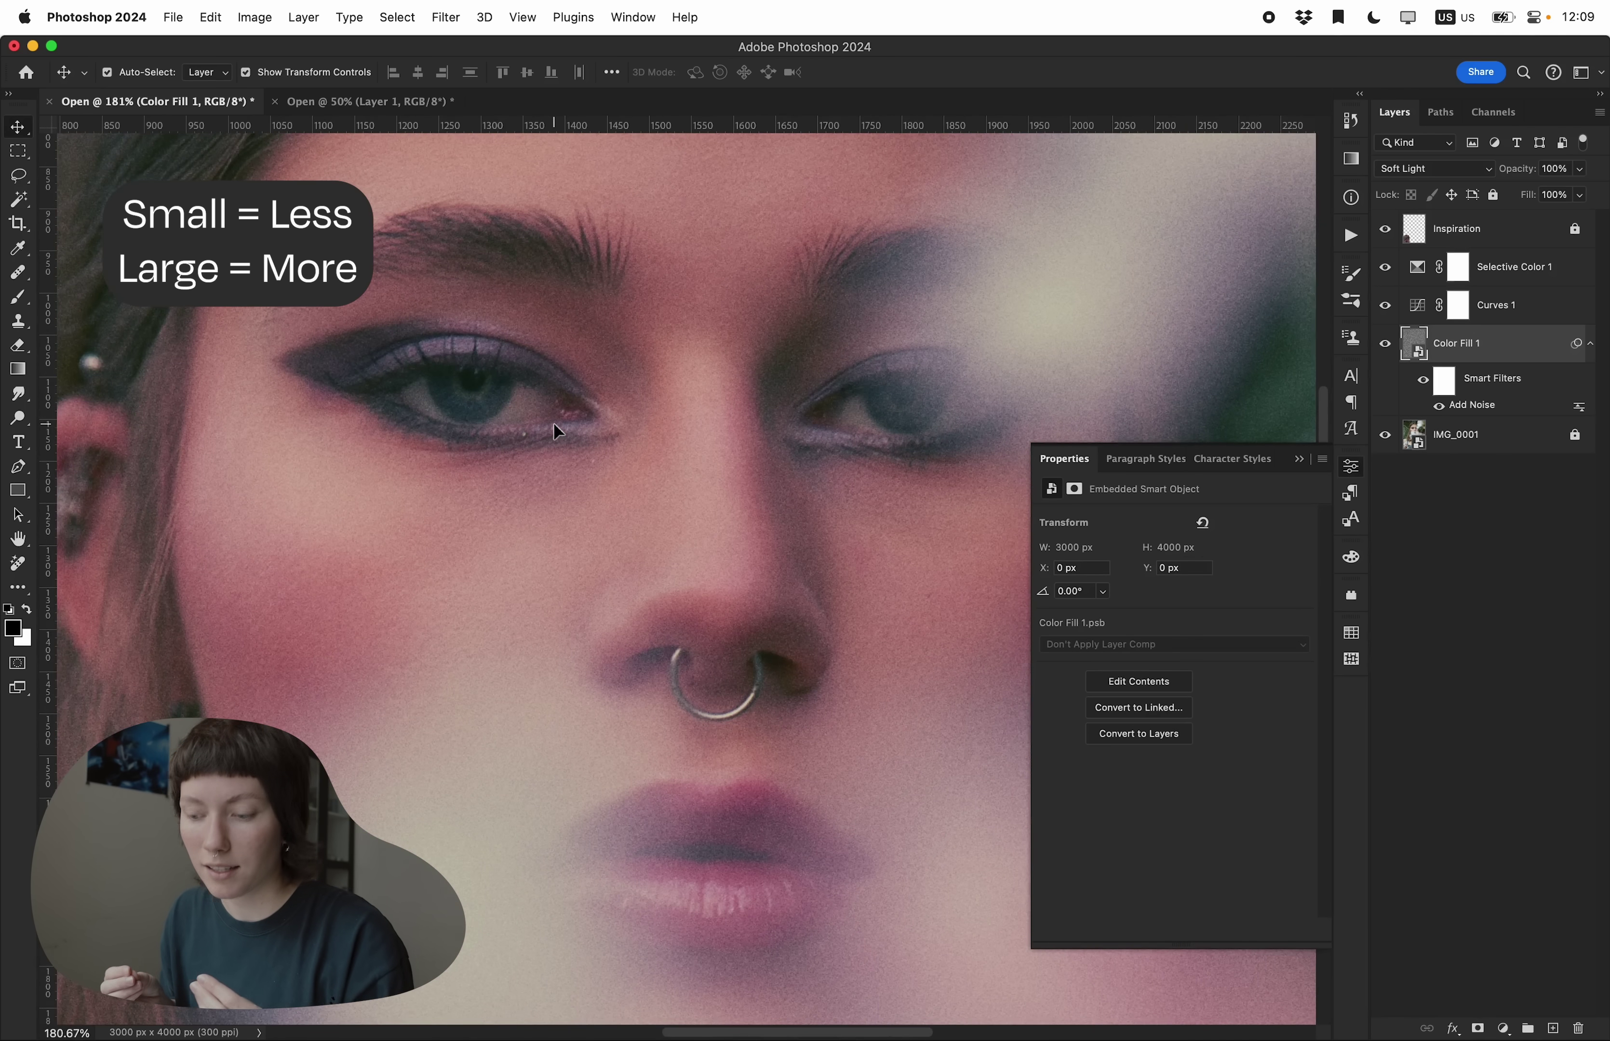
scroll(666, 499, down, 3)
scroll(662, 525, up, 2)
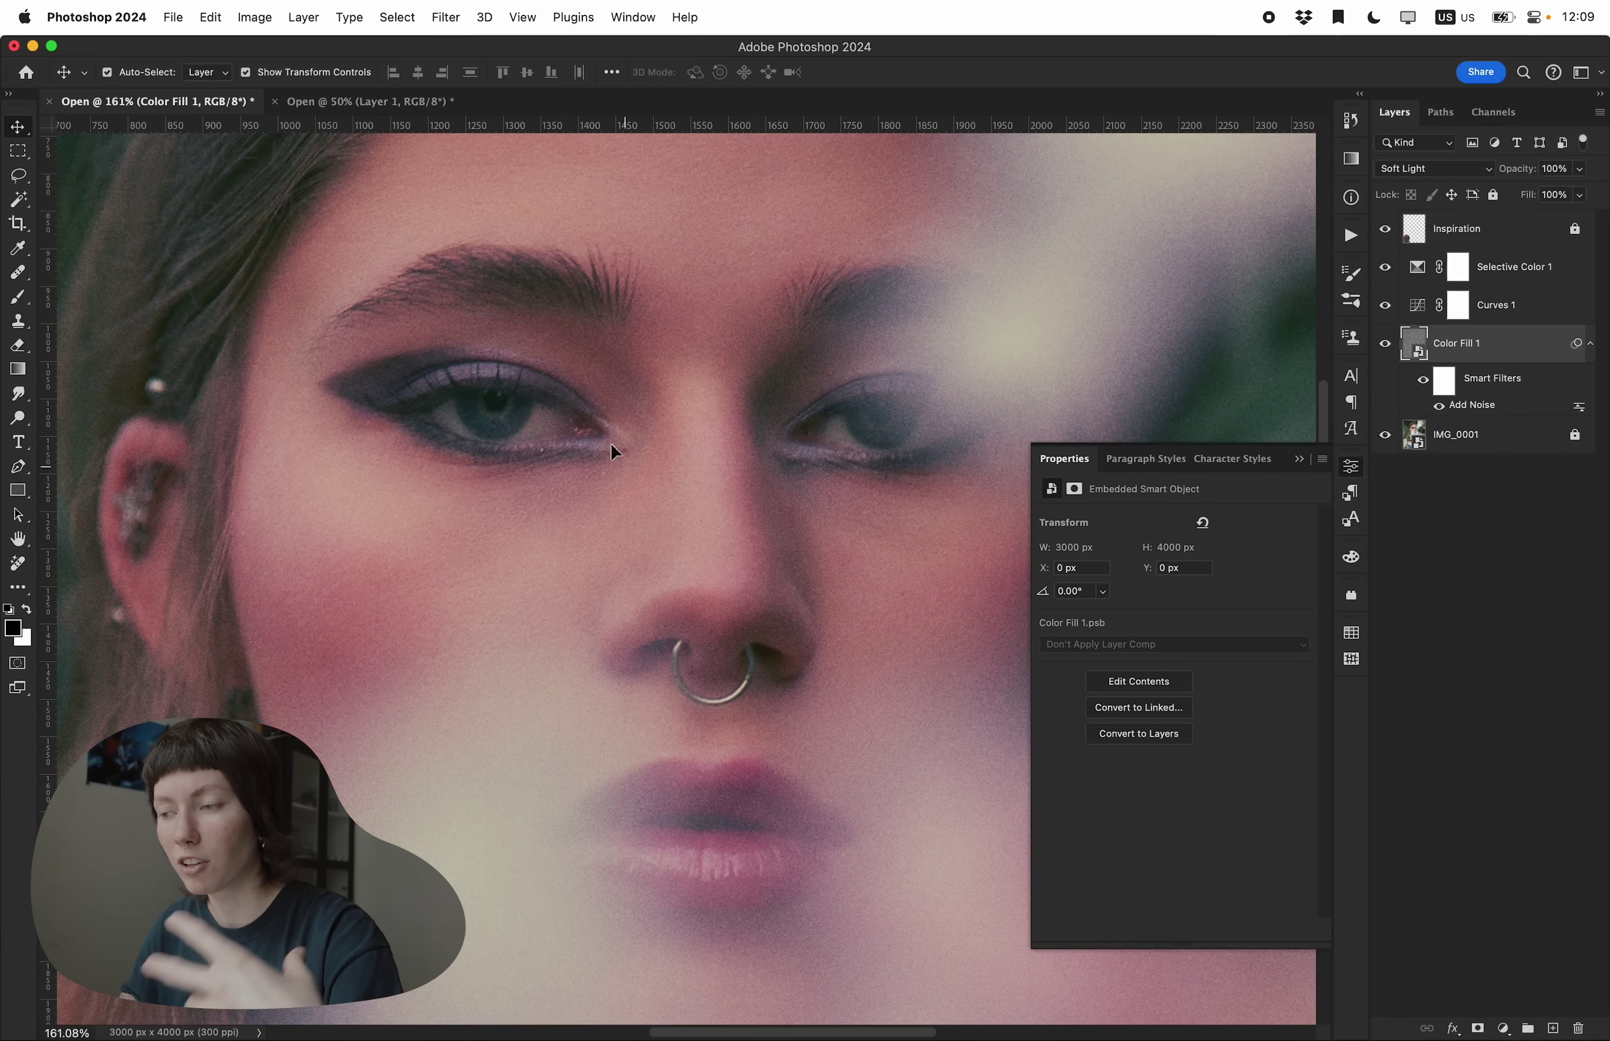
Soften the grain with a 0.9-pixel Gaussian Blur smart filter.
click(445, 17)
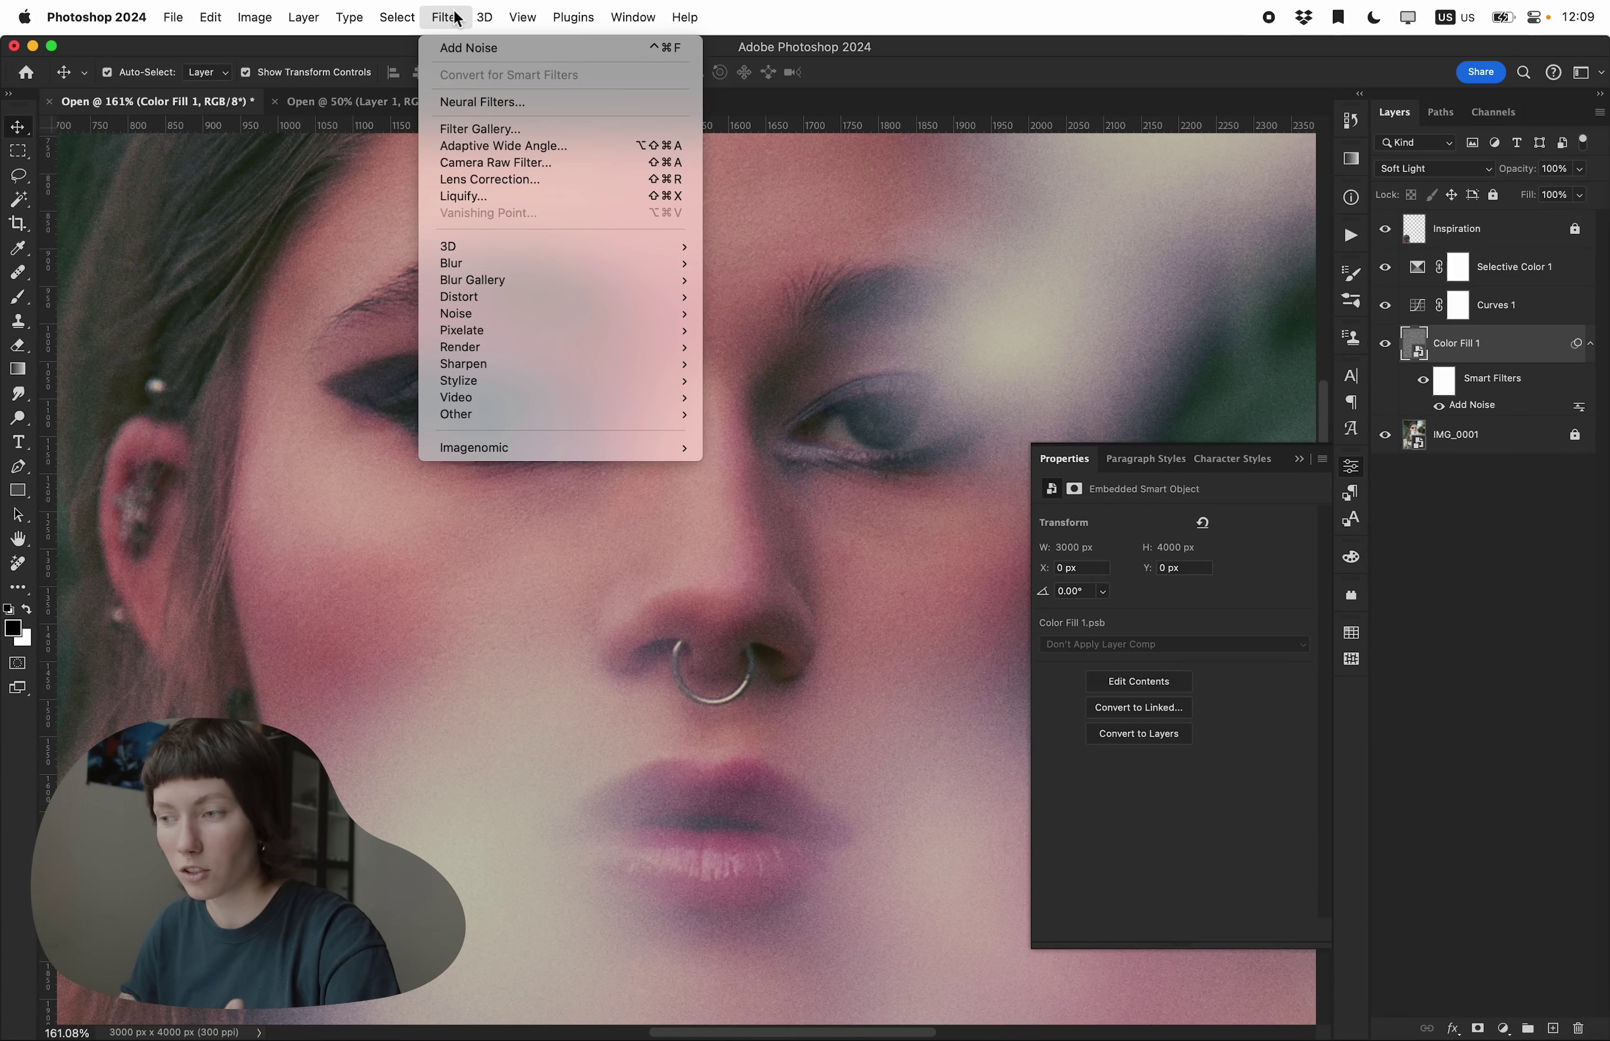
mouse_move(503, 267)
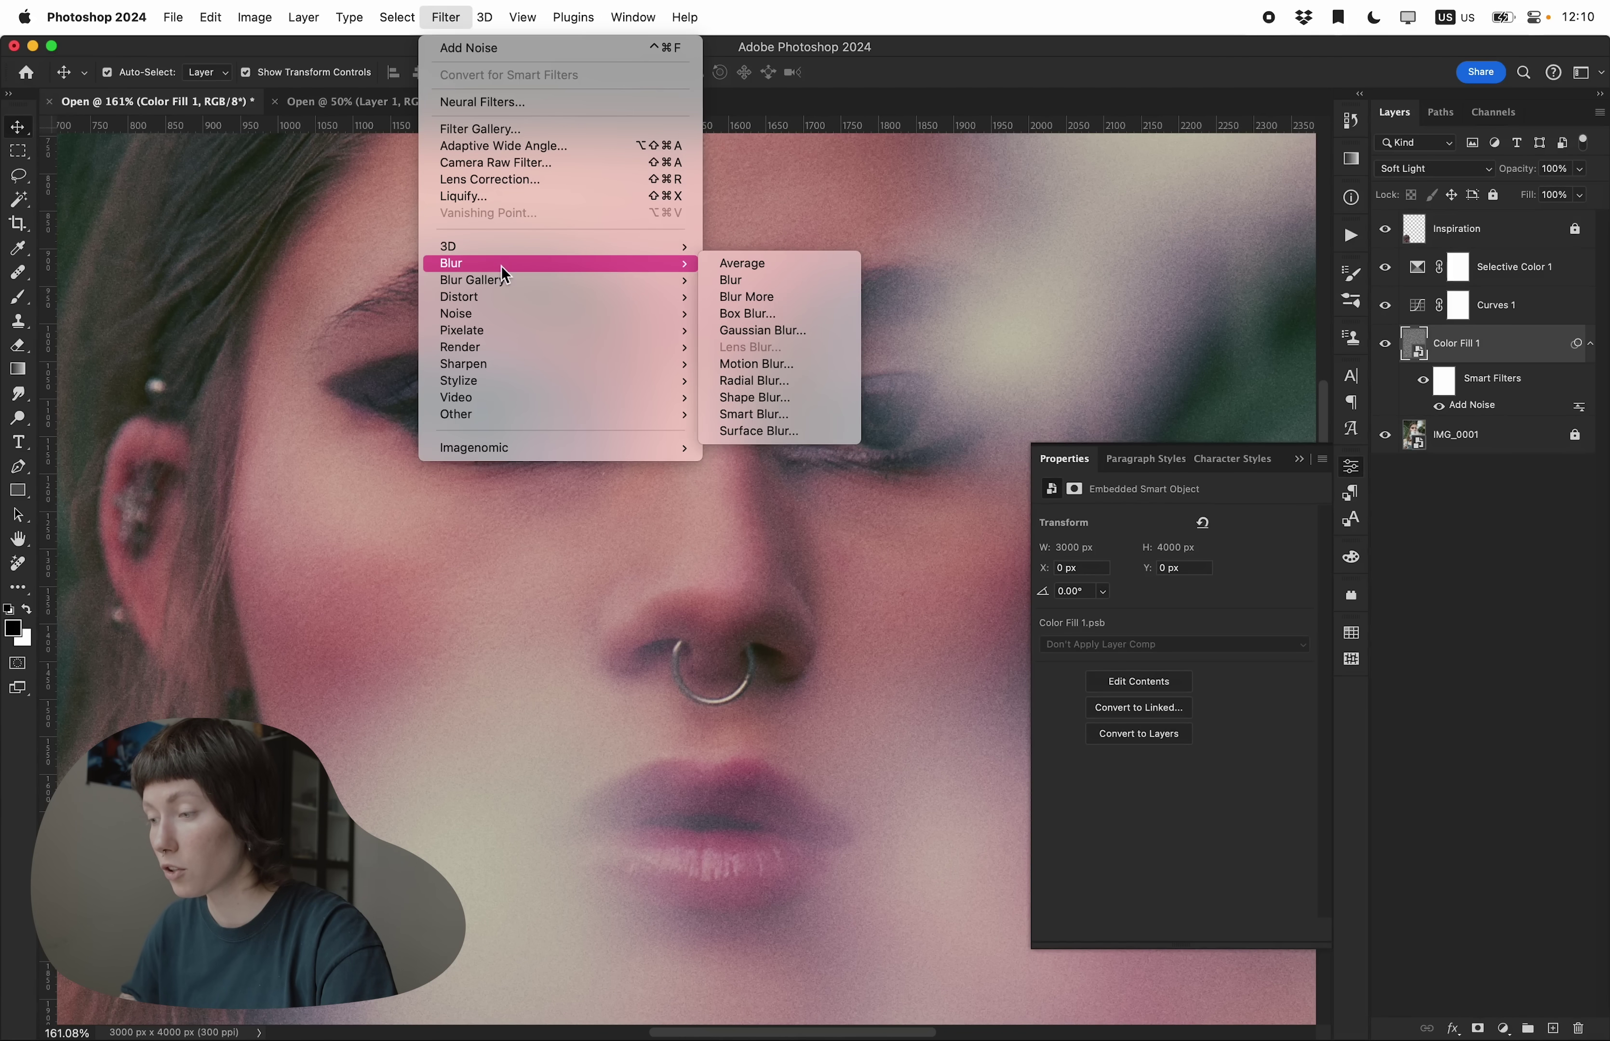
click(808, 331)
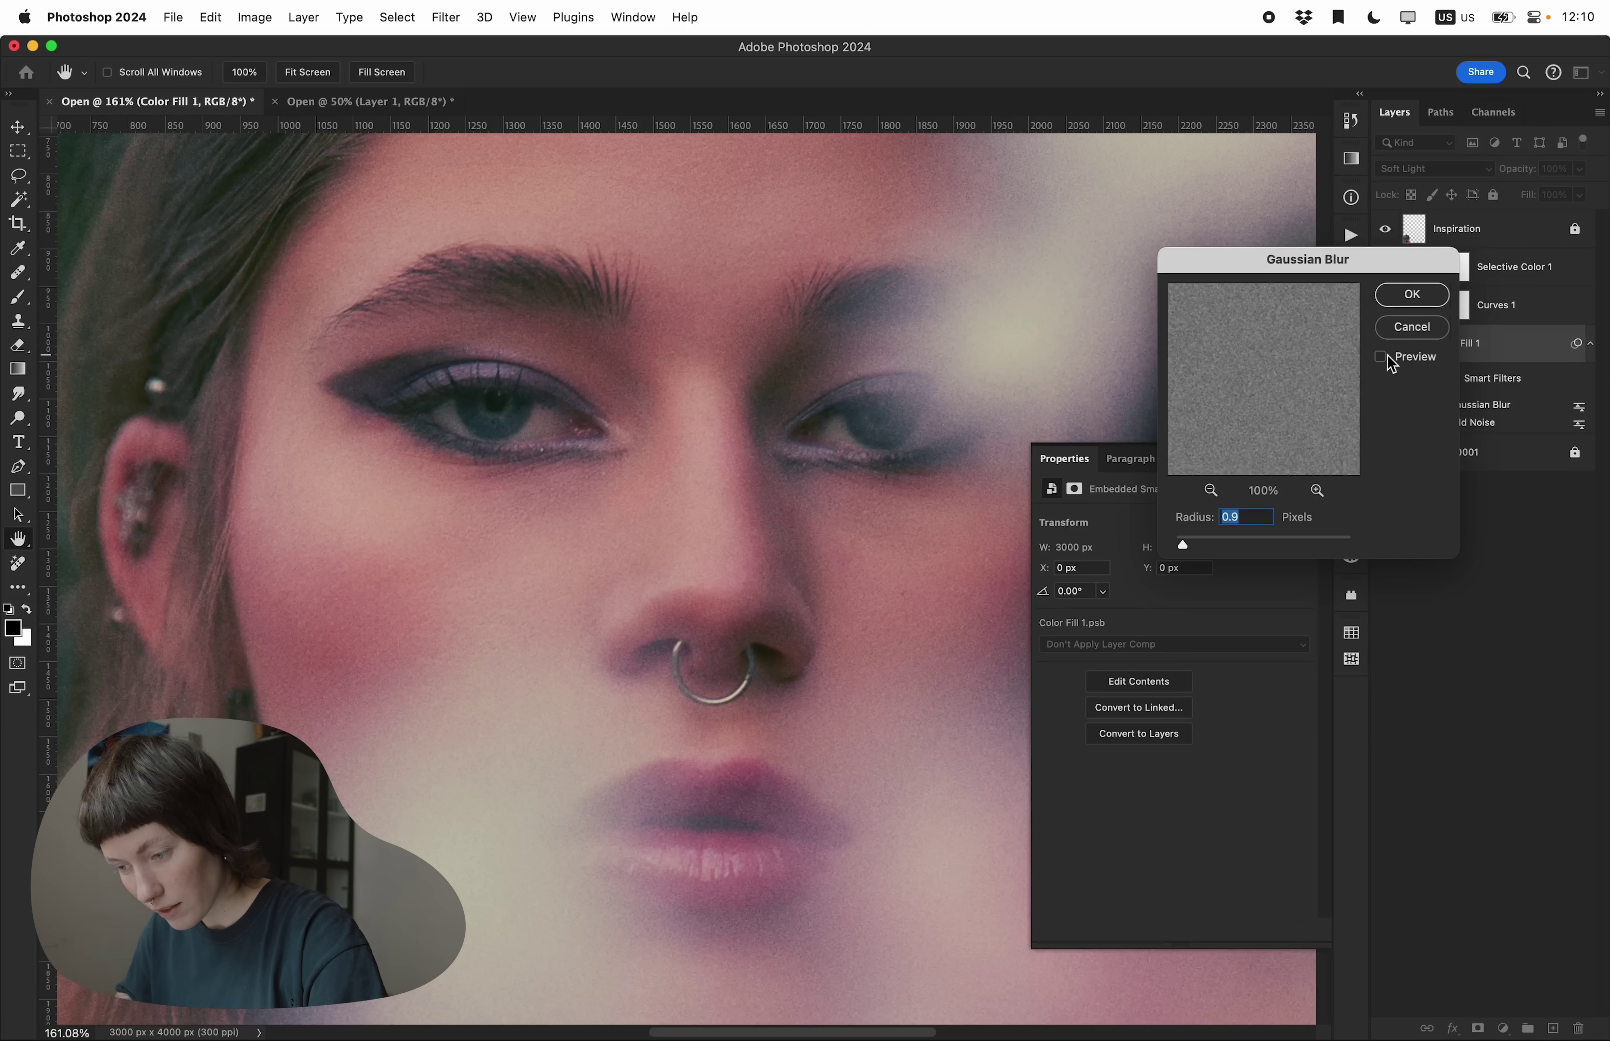
click(1412, 295)
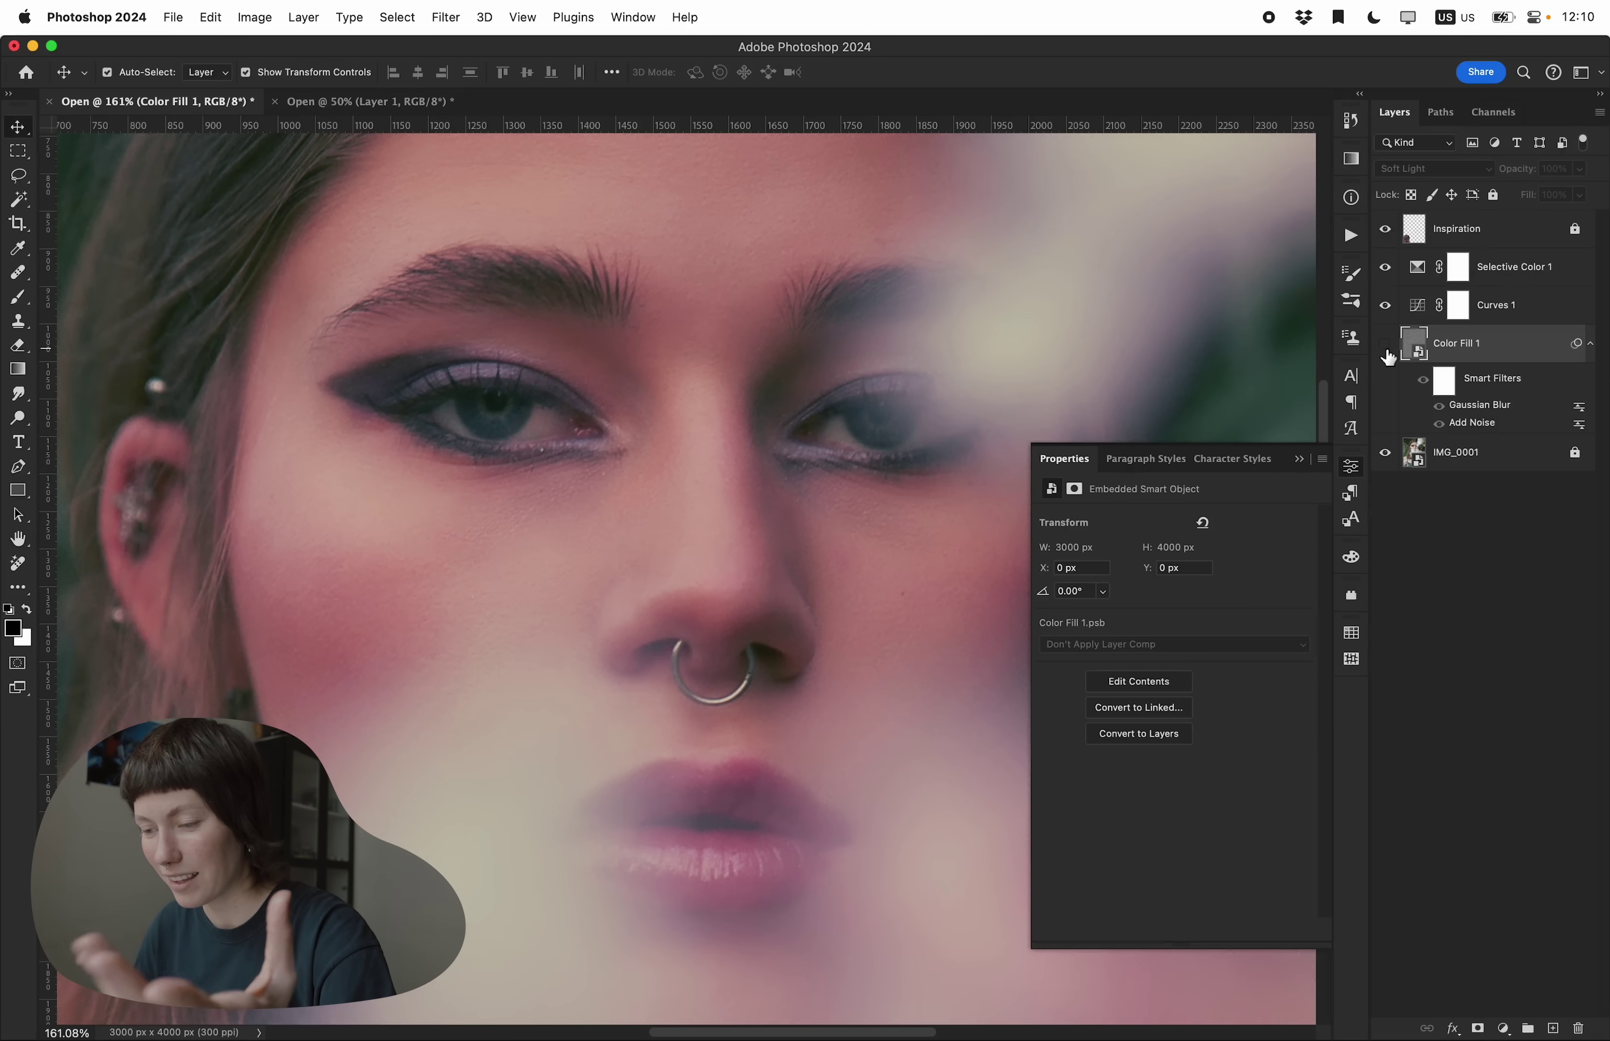
key(super+0)
Hide Inspiration and place 06_Texture_Extra above Selective Color 1, rotated upright and scaled to cover the canvas.
click(1385, 230)
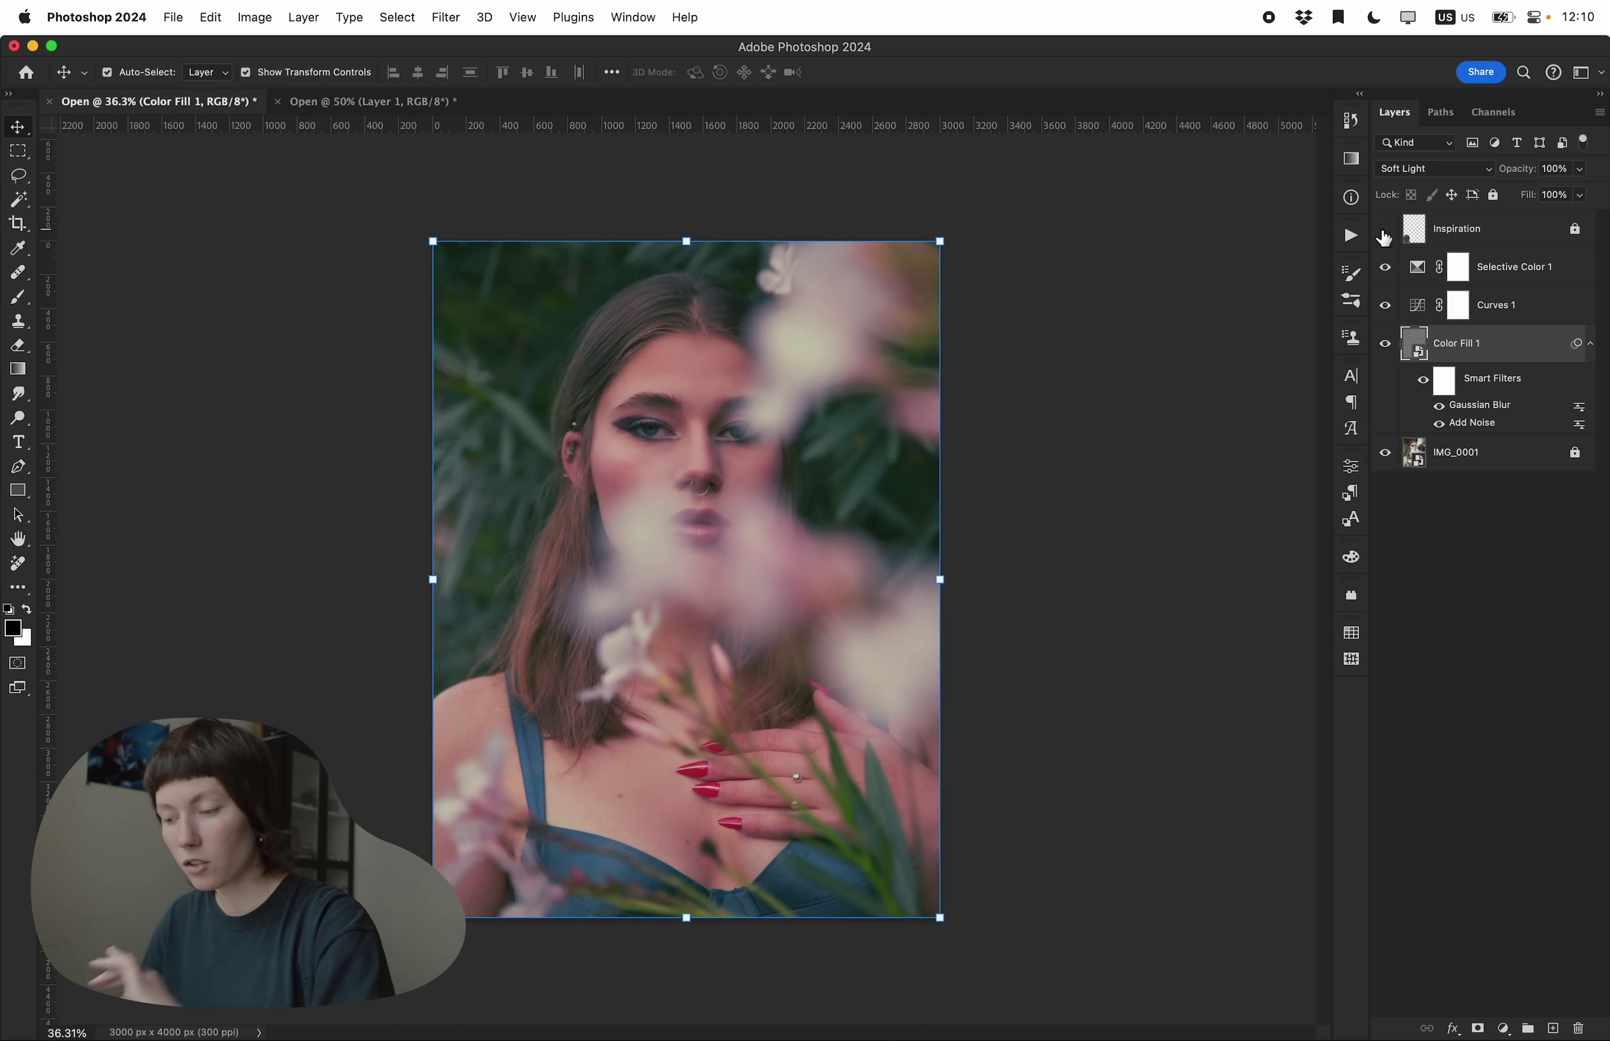
click(1508, 267)
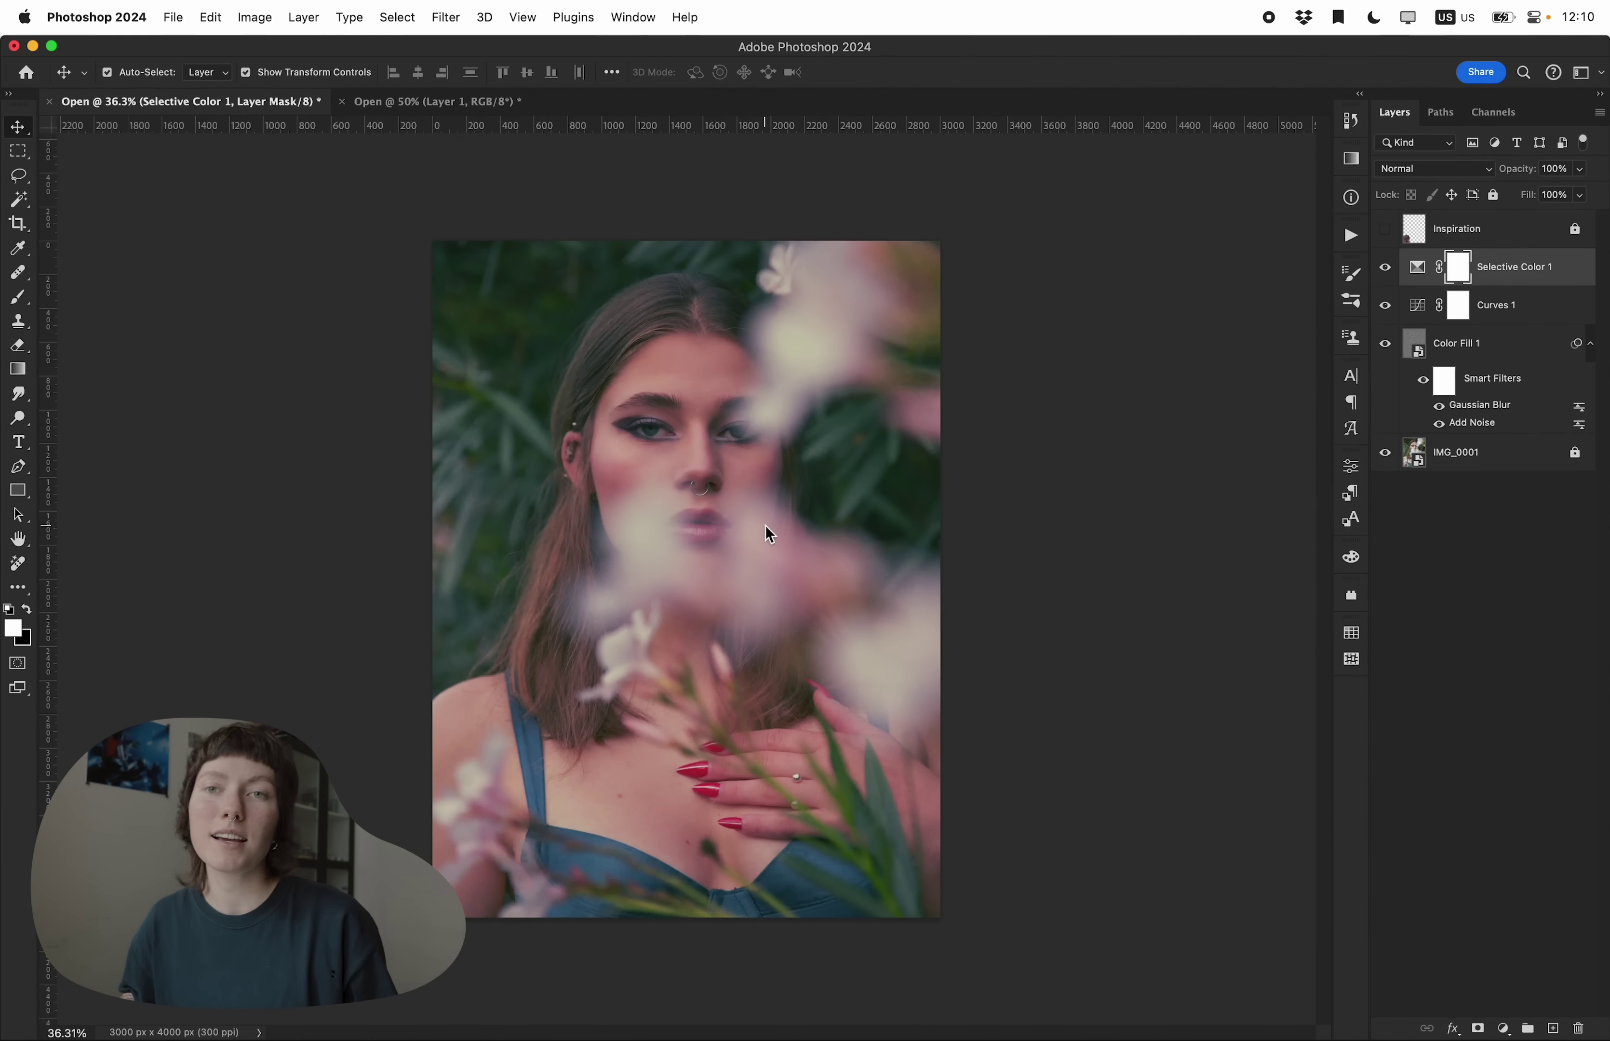
drag(683, 385, 1207, 555)
drag(863, 326, 981, 208)
mouse_move(389, 579)
mouse_down()
mouse_move(393, 595)
mouse_move(389, 581)
mouse_up()
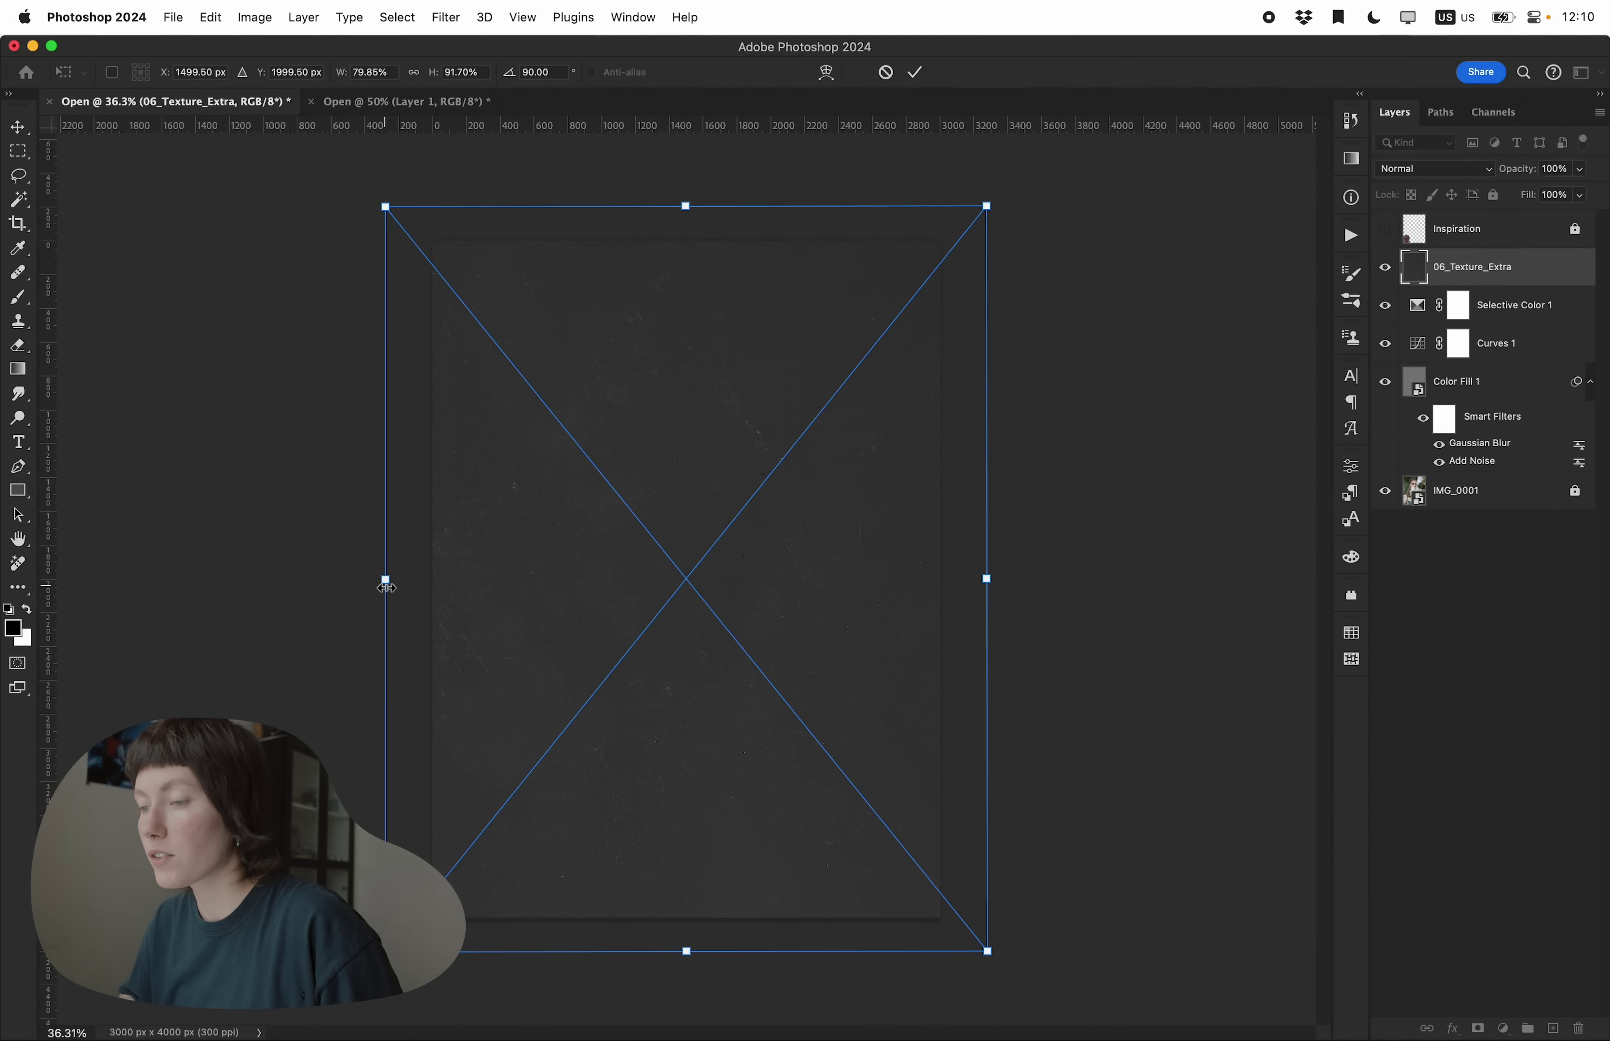
key(Return)
Blend the 06_Texture_Extra layer in Screen mode over the fitted portrait.
click(1135, 435)
key(super+0)
click(1496, 277)
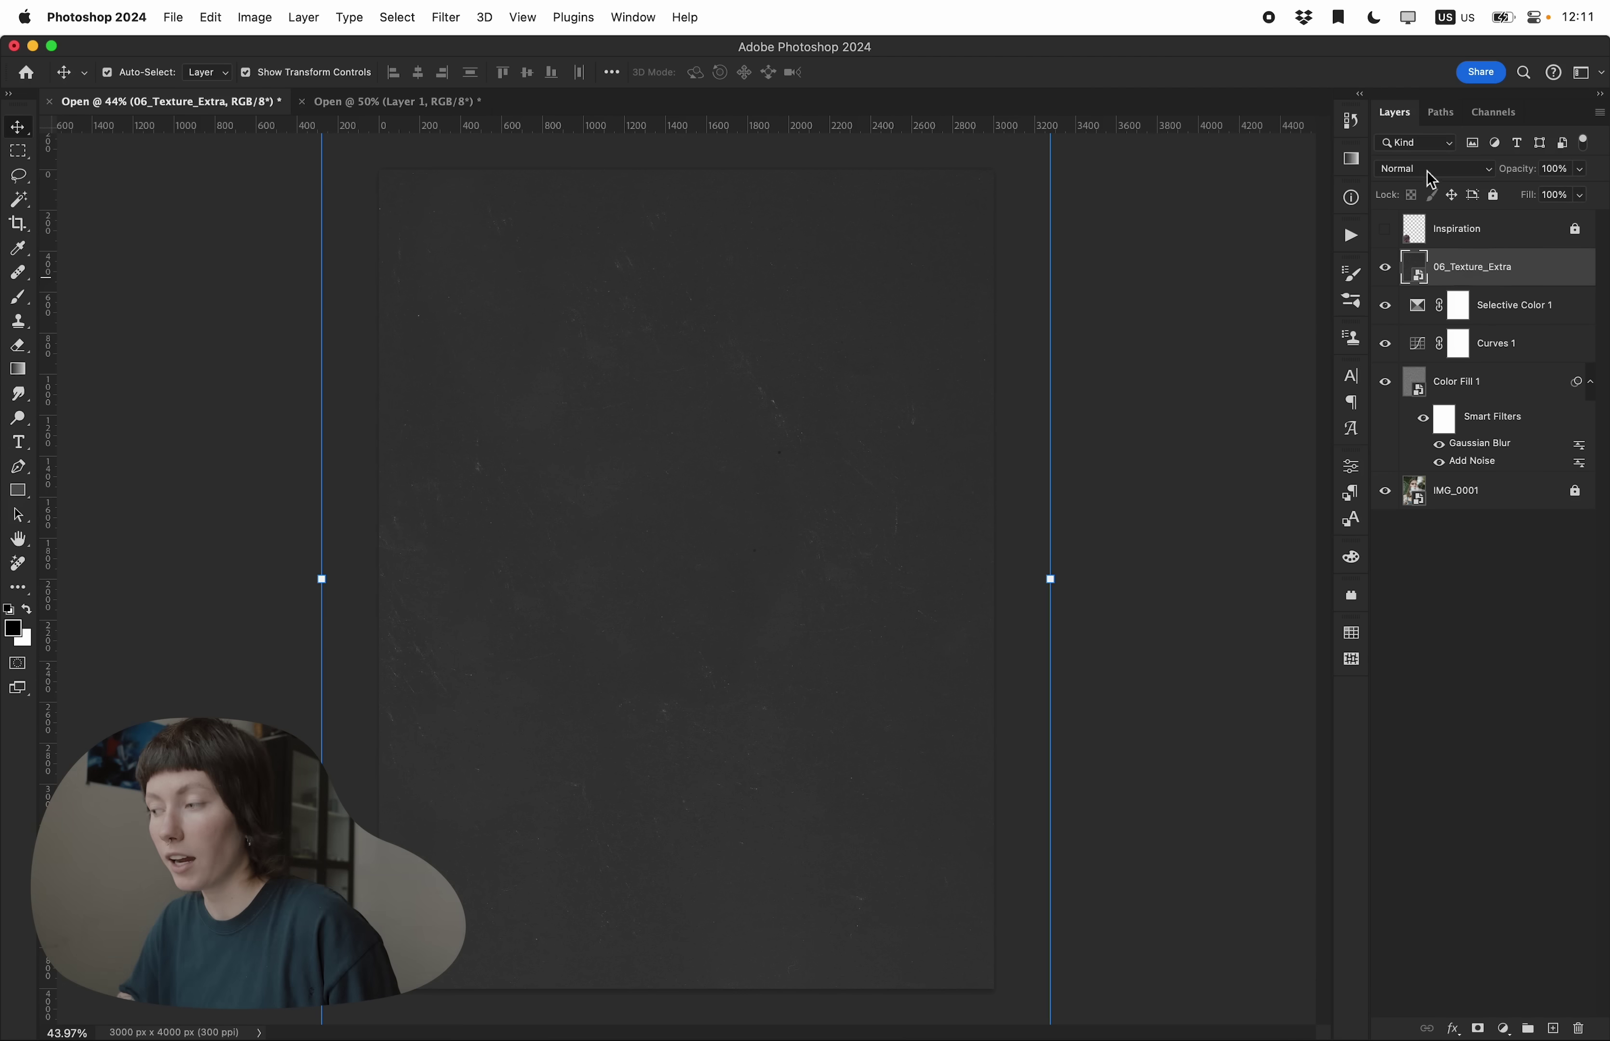
click(1426, 170)
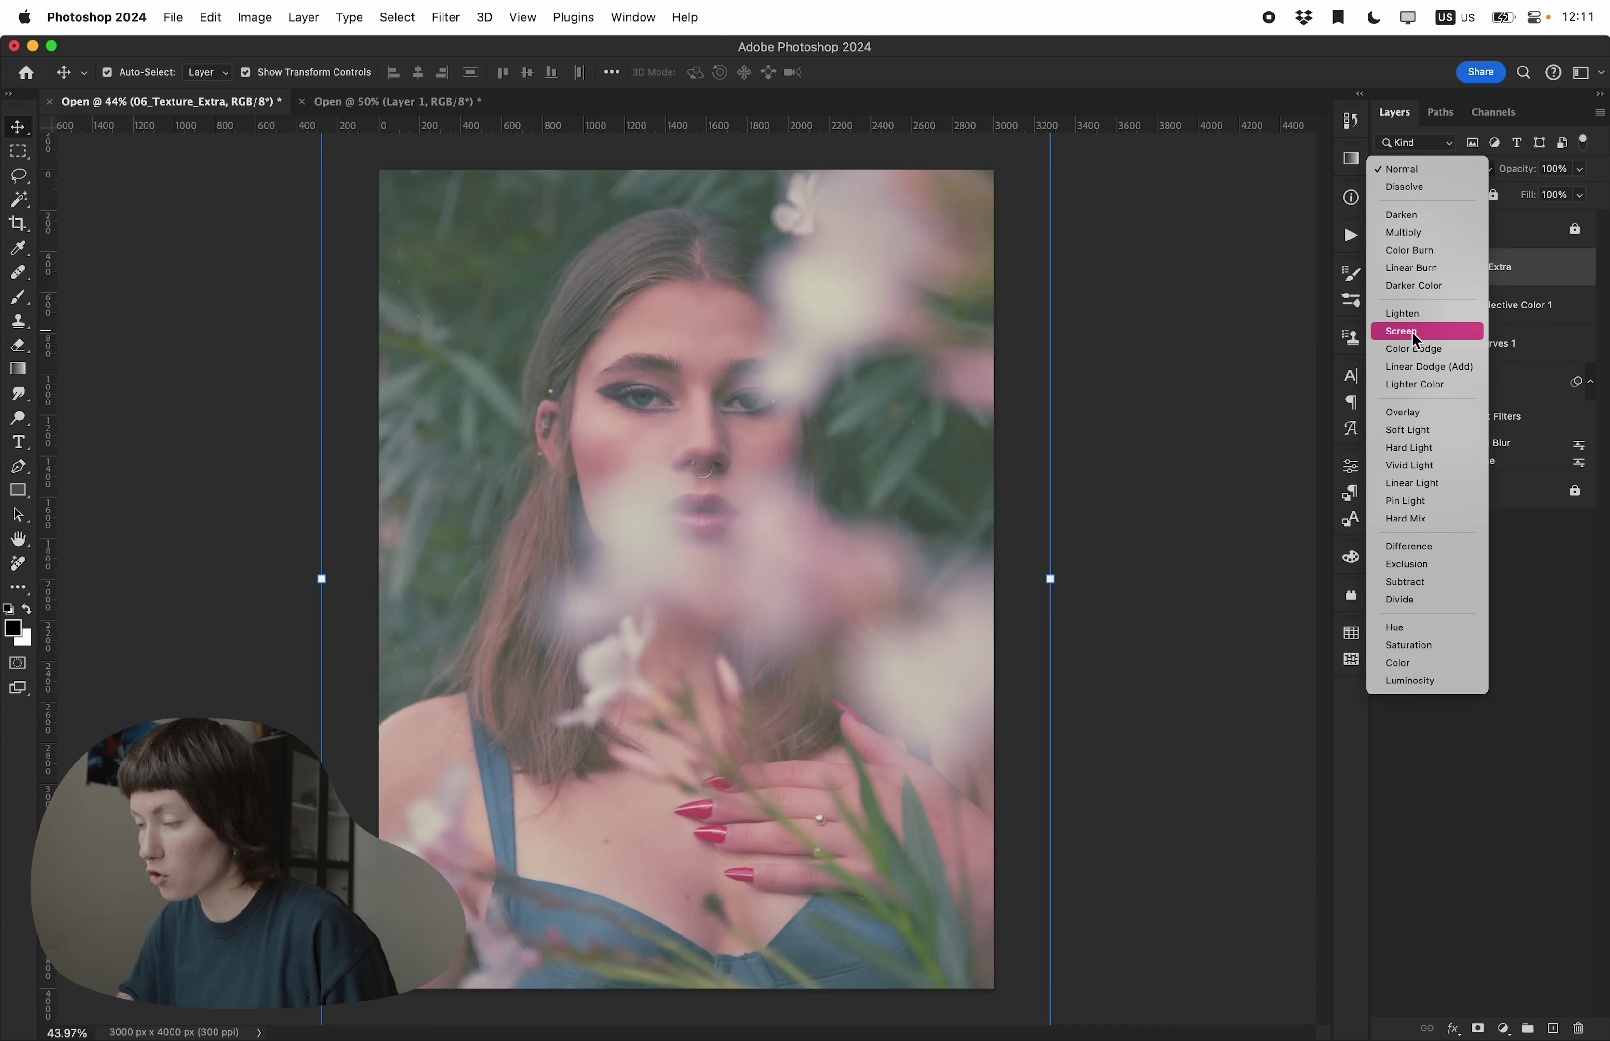
click(1410, 332)
click(1212, 329)
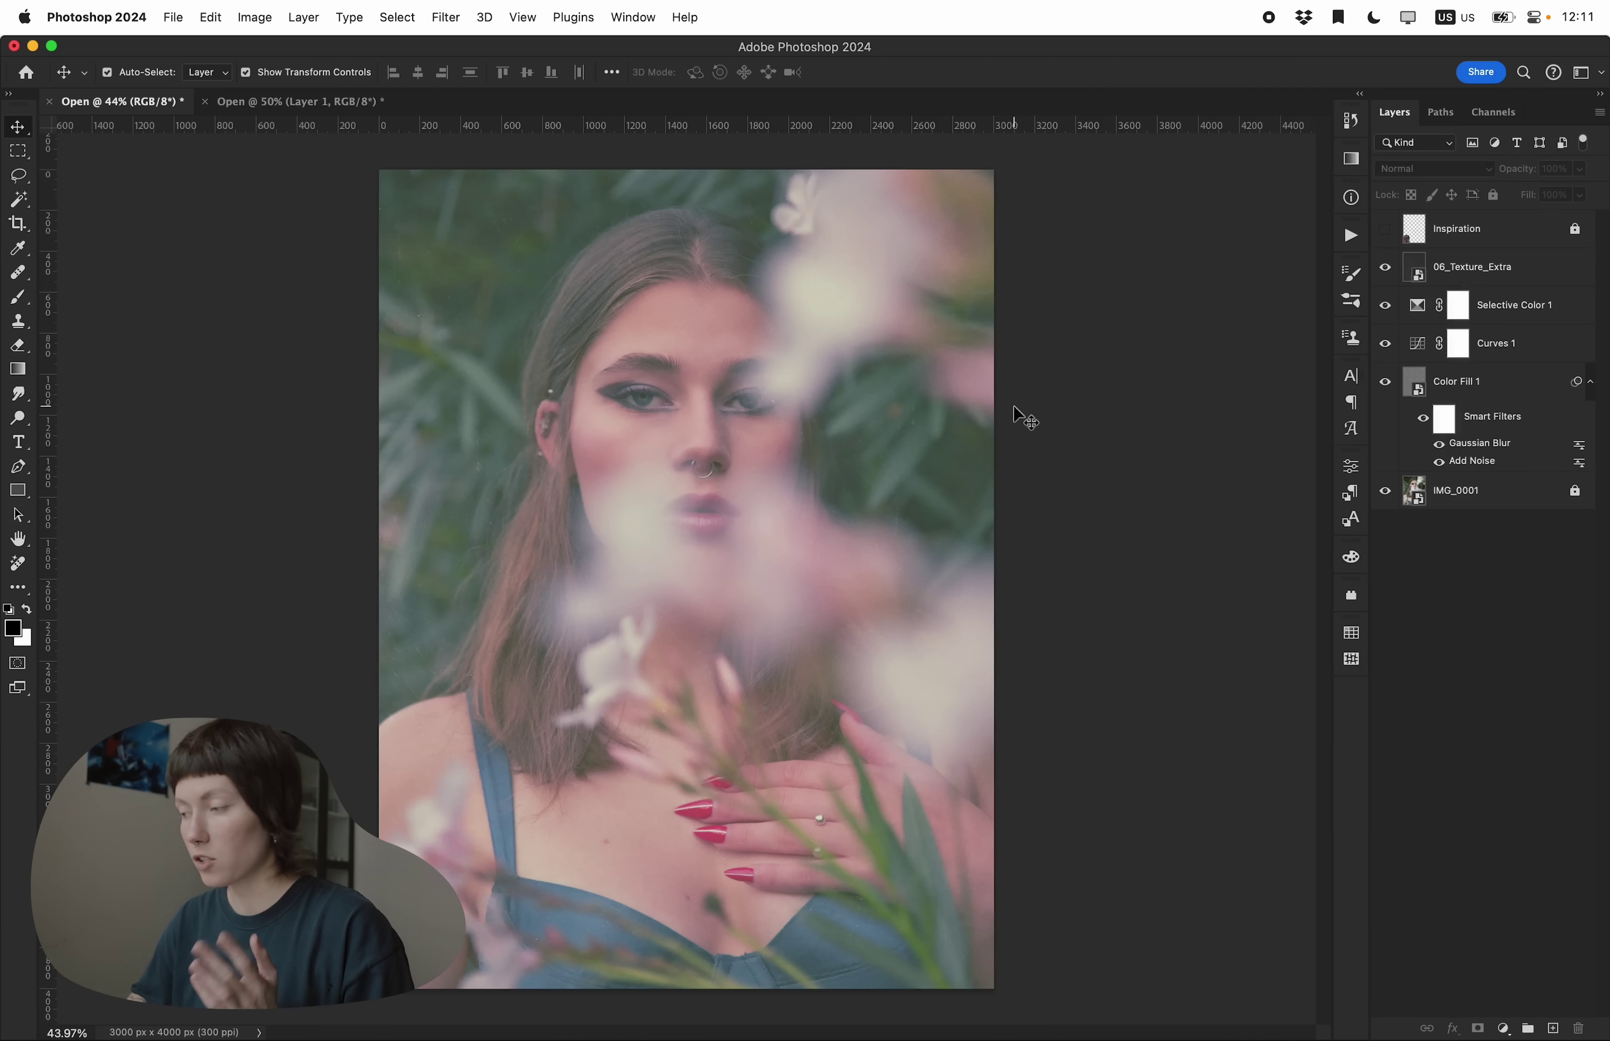
scroll(1024, 419, down, 3)
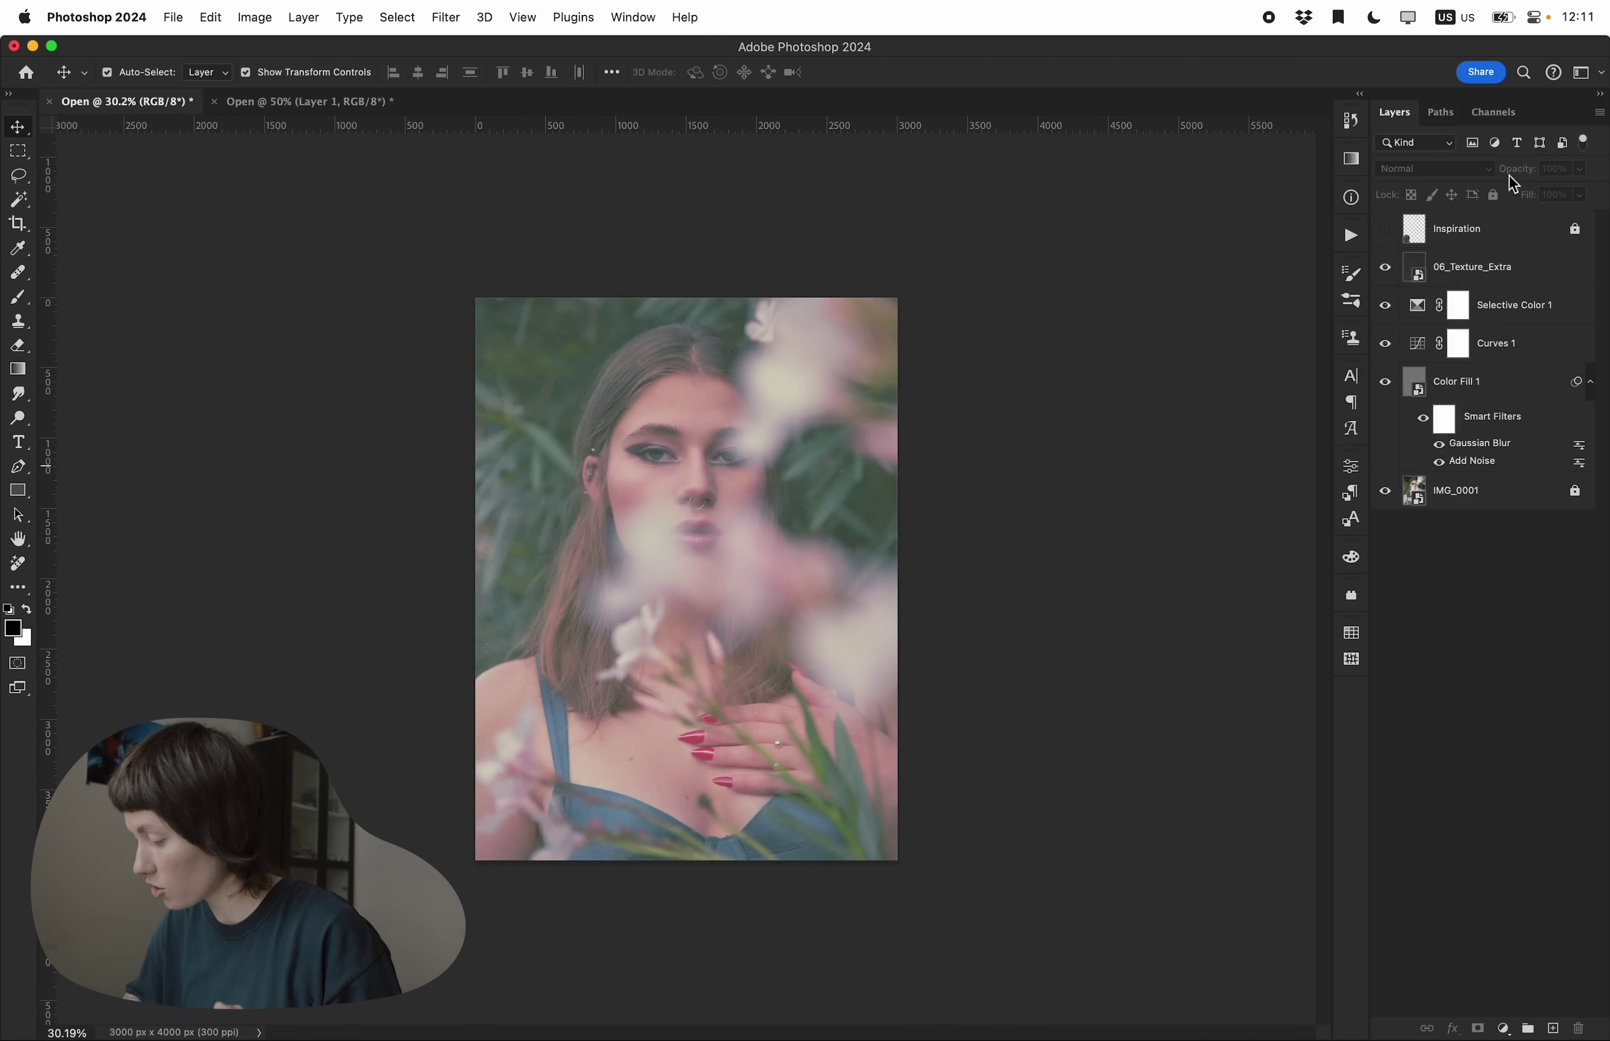
click(1501, 279)
click(1505, 1029)
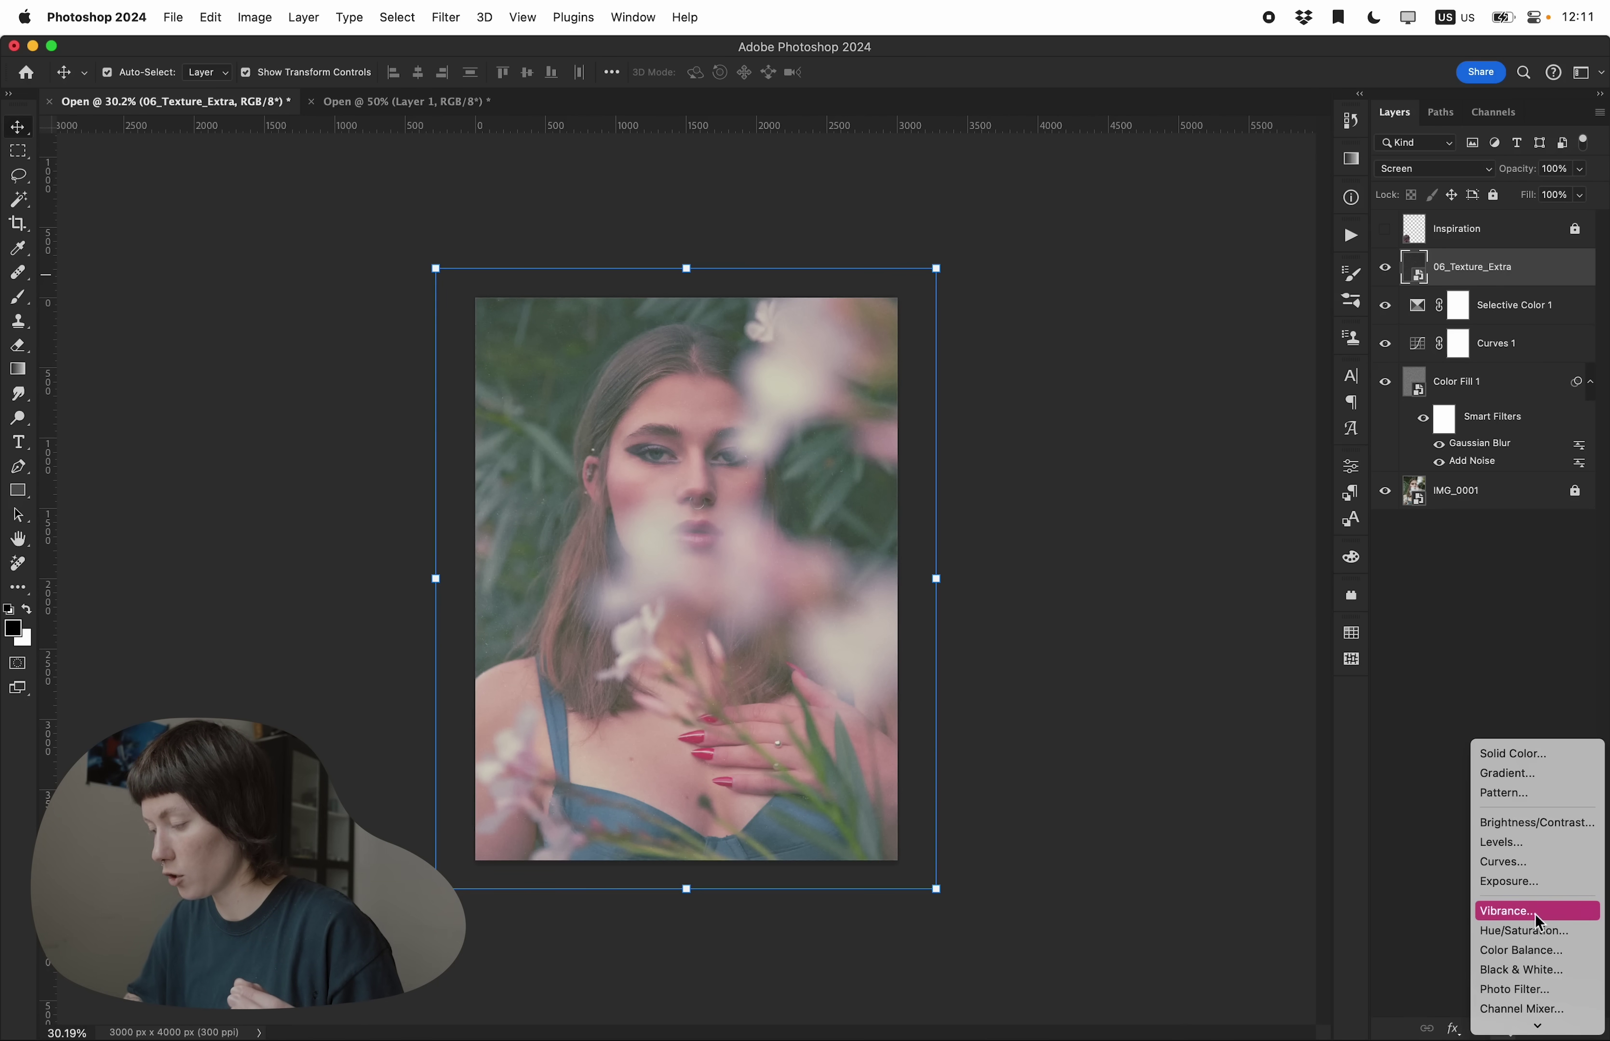
Add a Levels adjustment clipped to 06_Texture_Extra and adjust its black, white and midtone input sliders.
click(1516, 846)
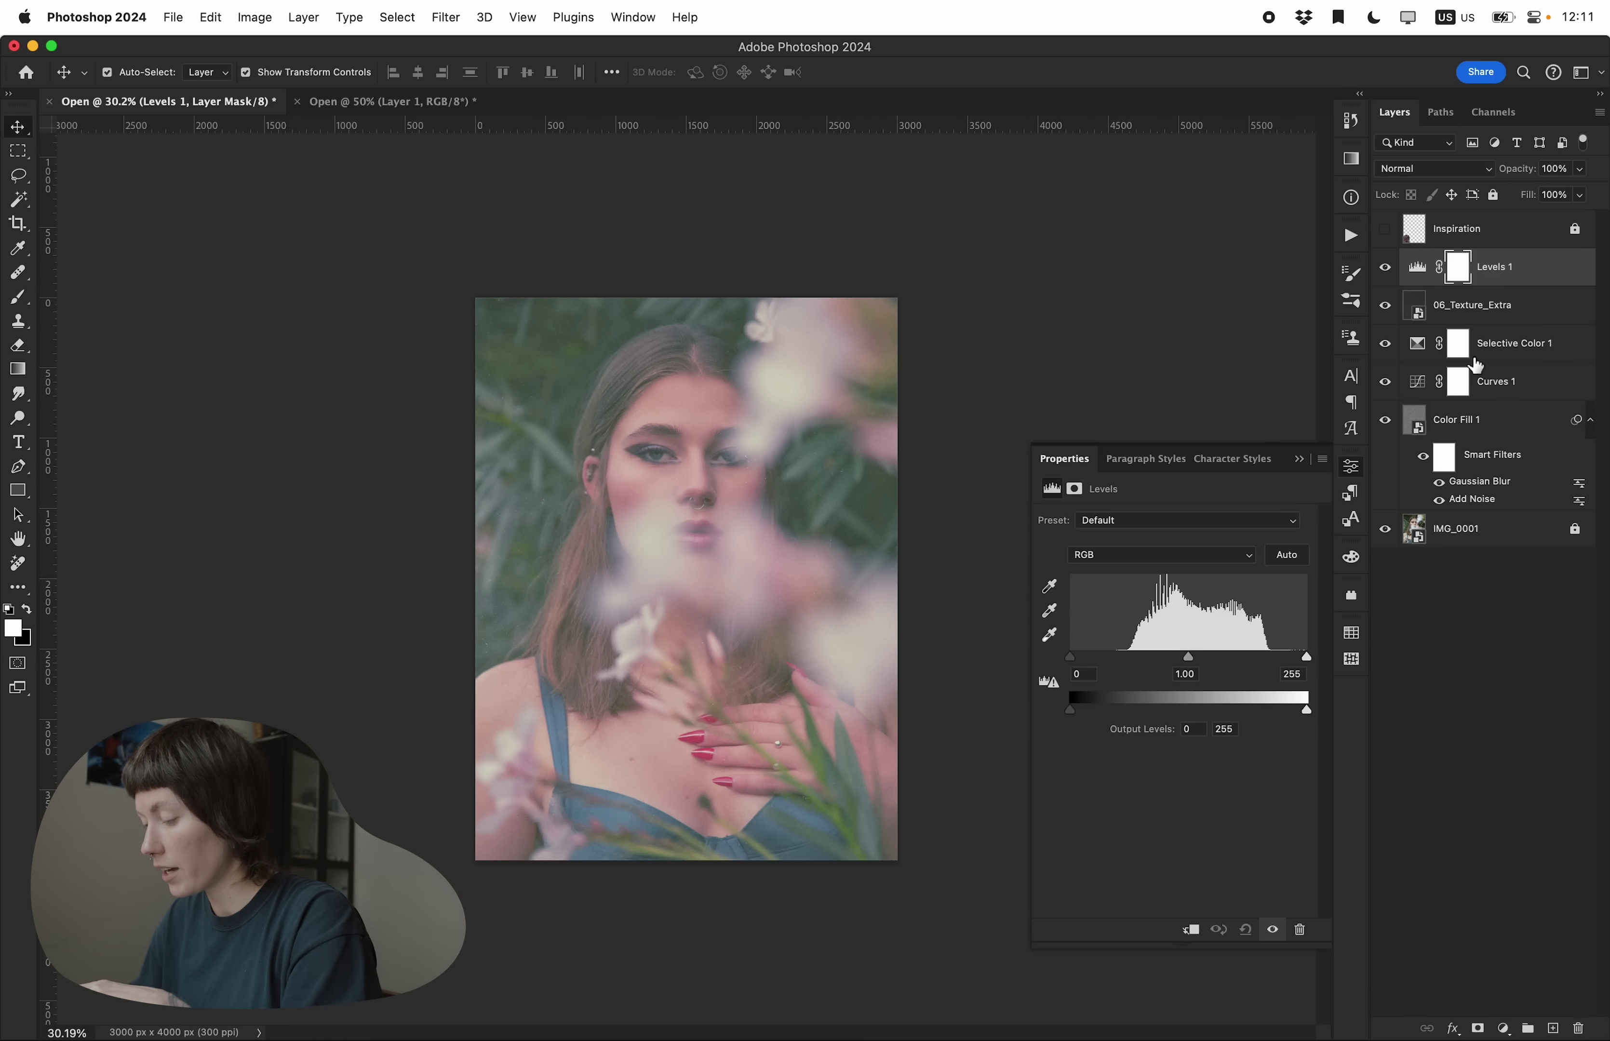
click(1190, 933)
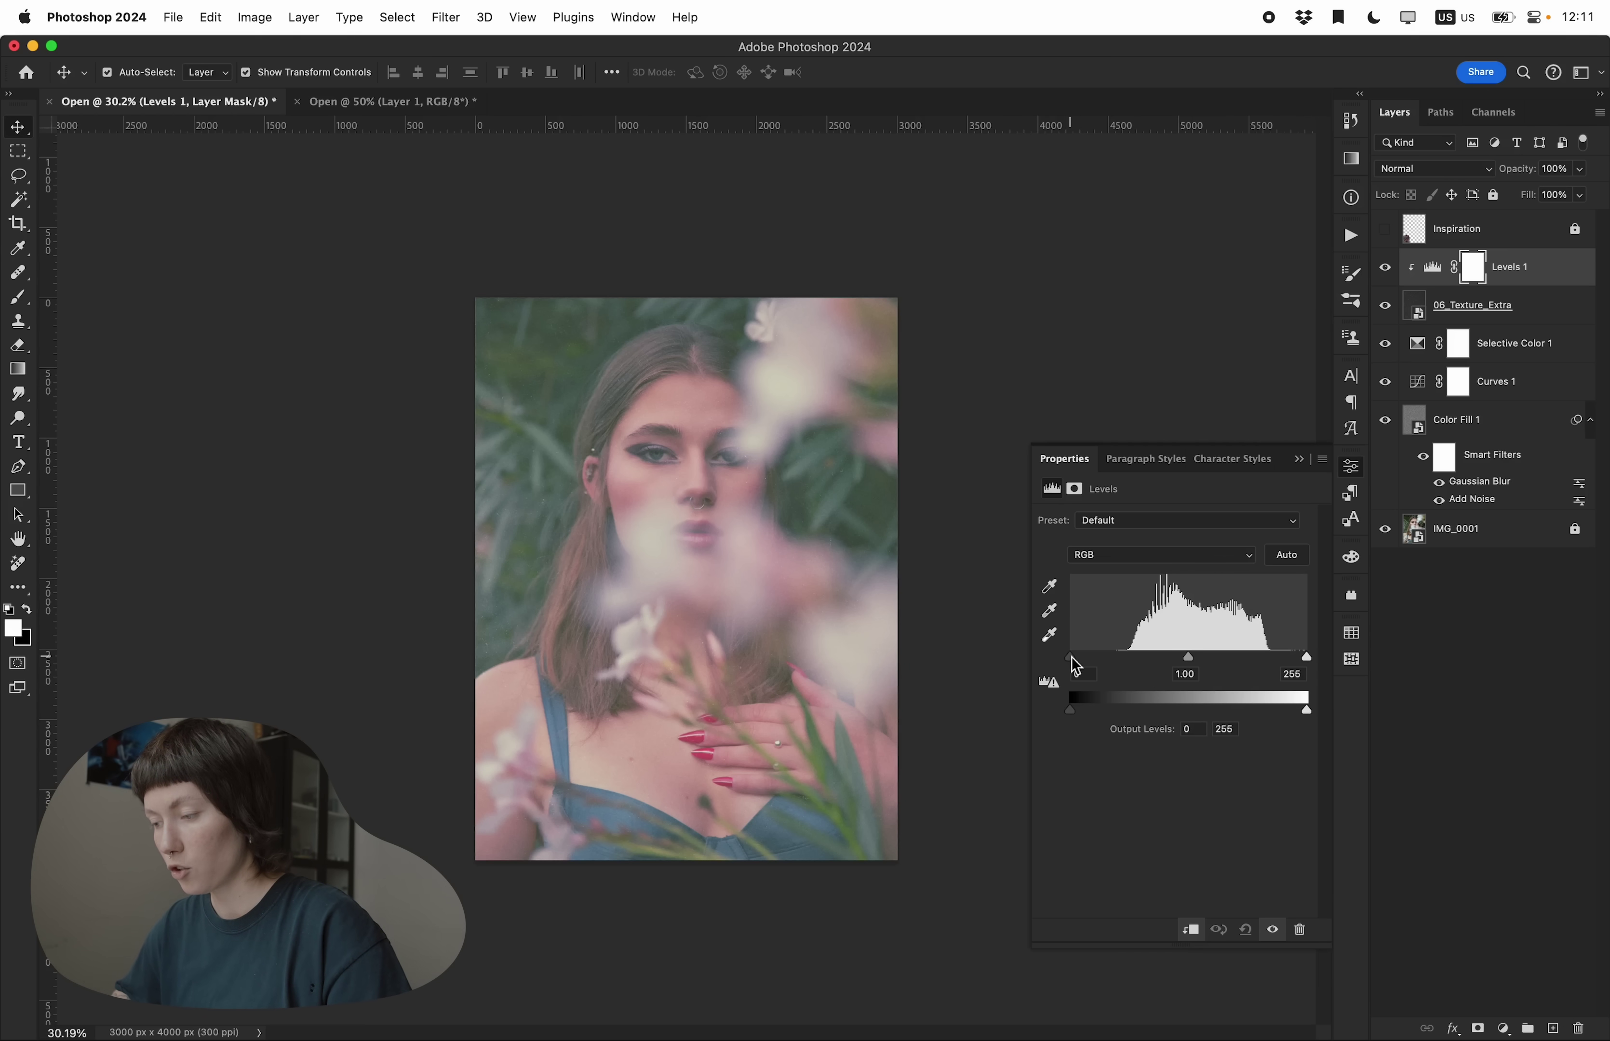
scroll(676, 497, up, 5)
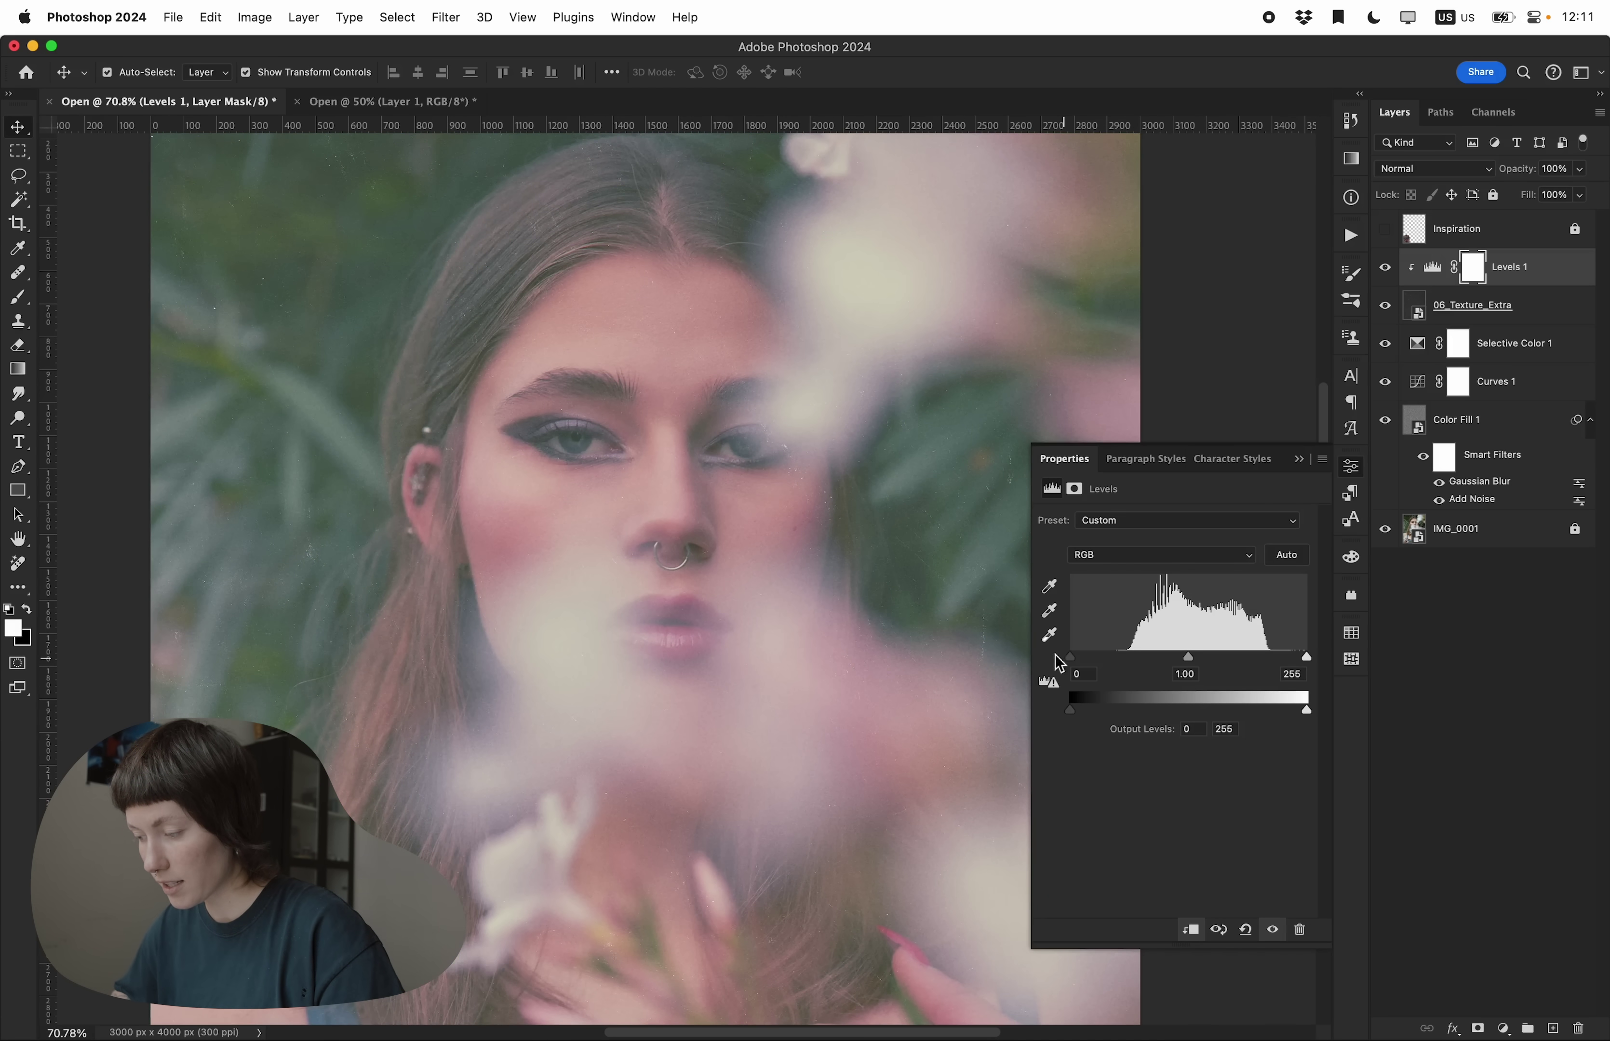
drag(1068, 656, 1120, 655)
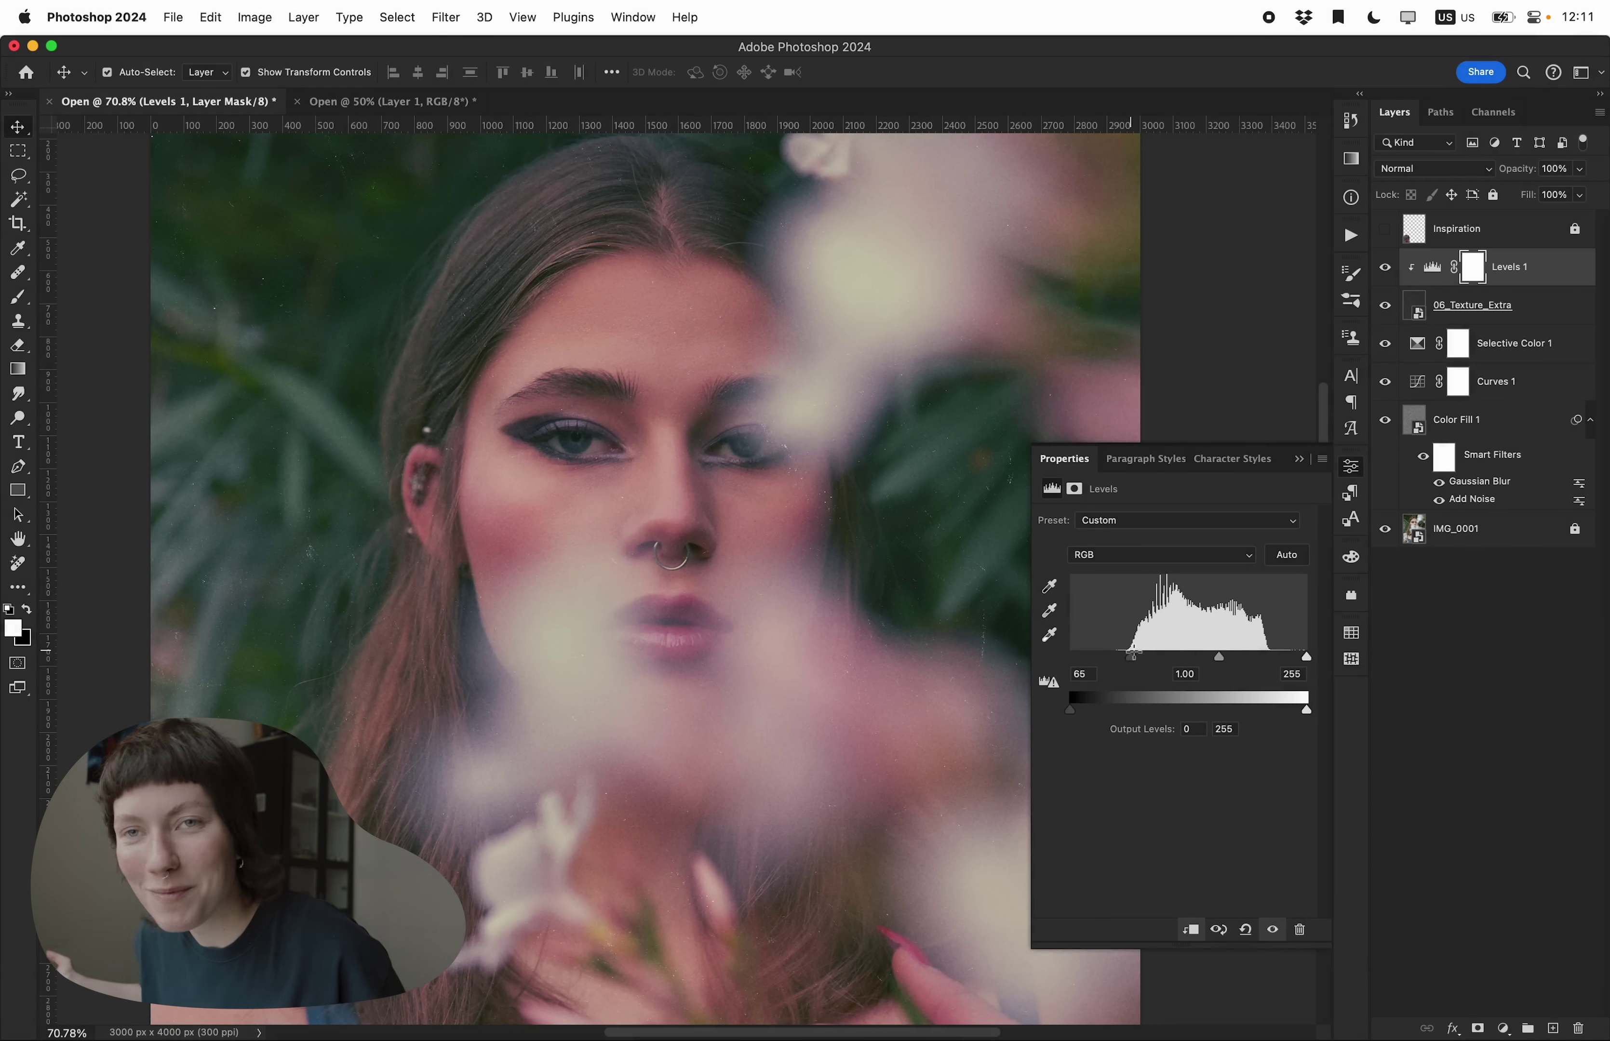
drag(1309, 661, 1280, 660)
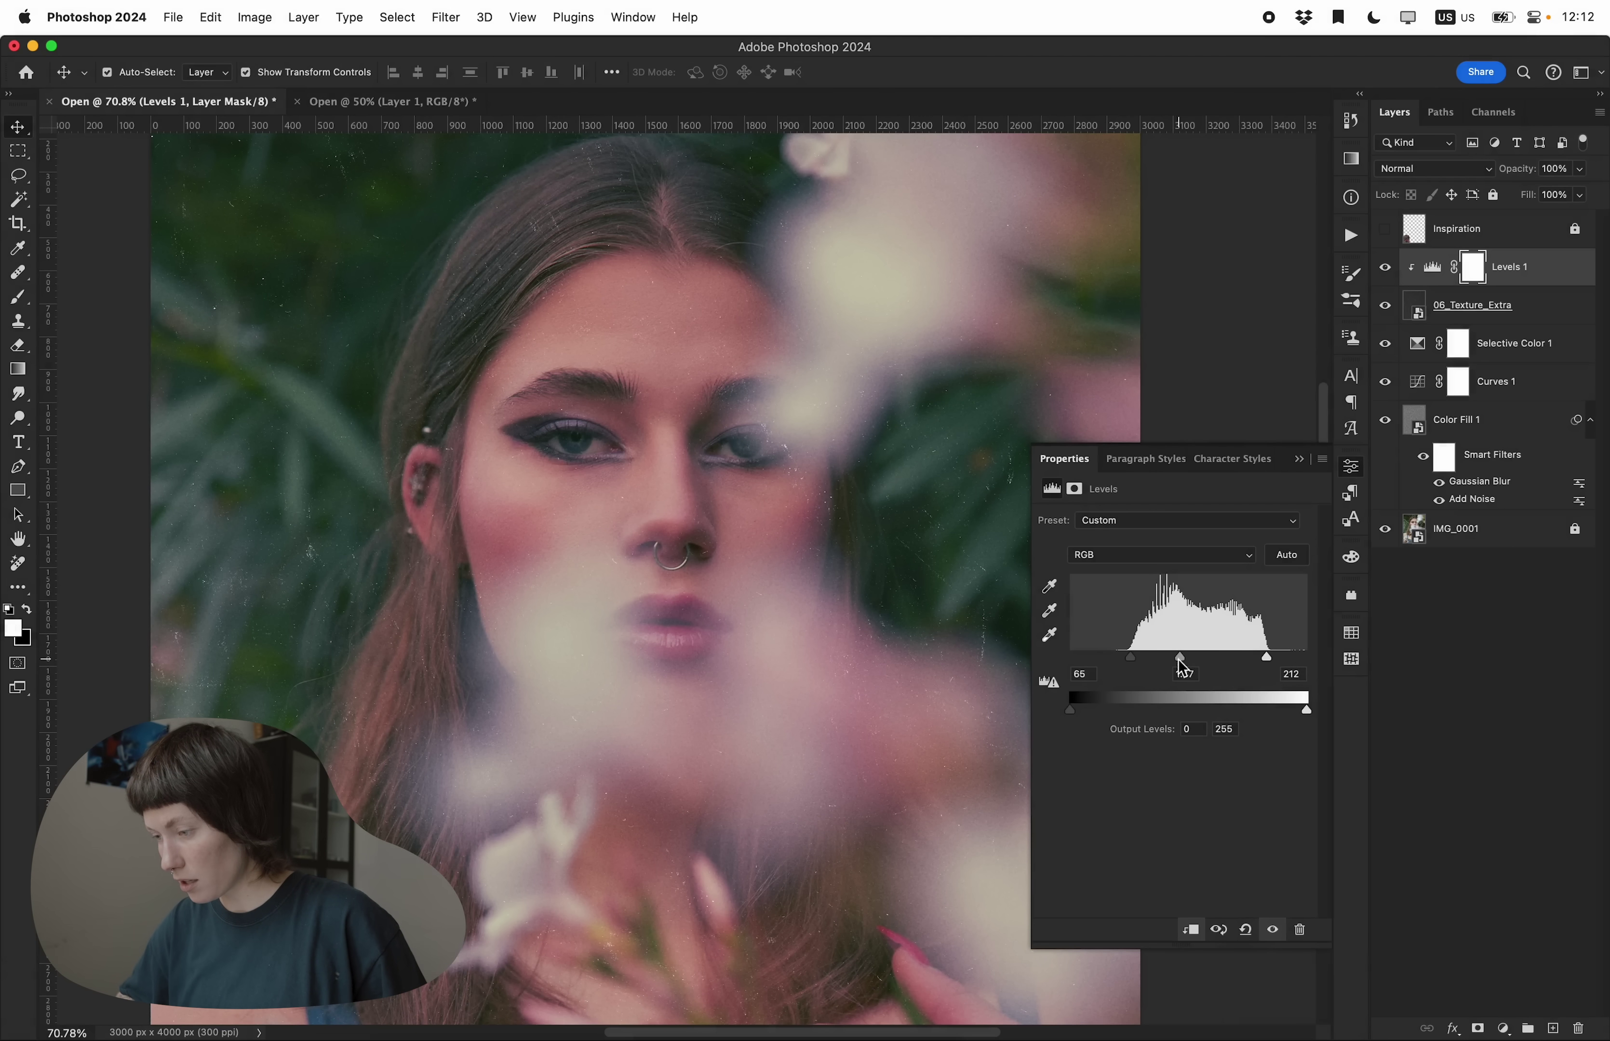
drag(1180, 659, 1160, 659)
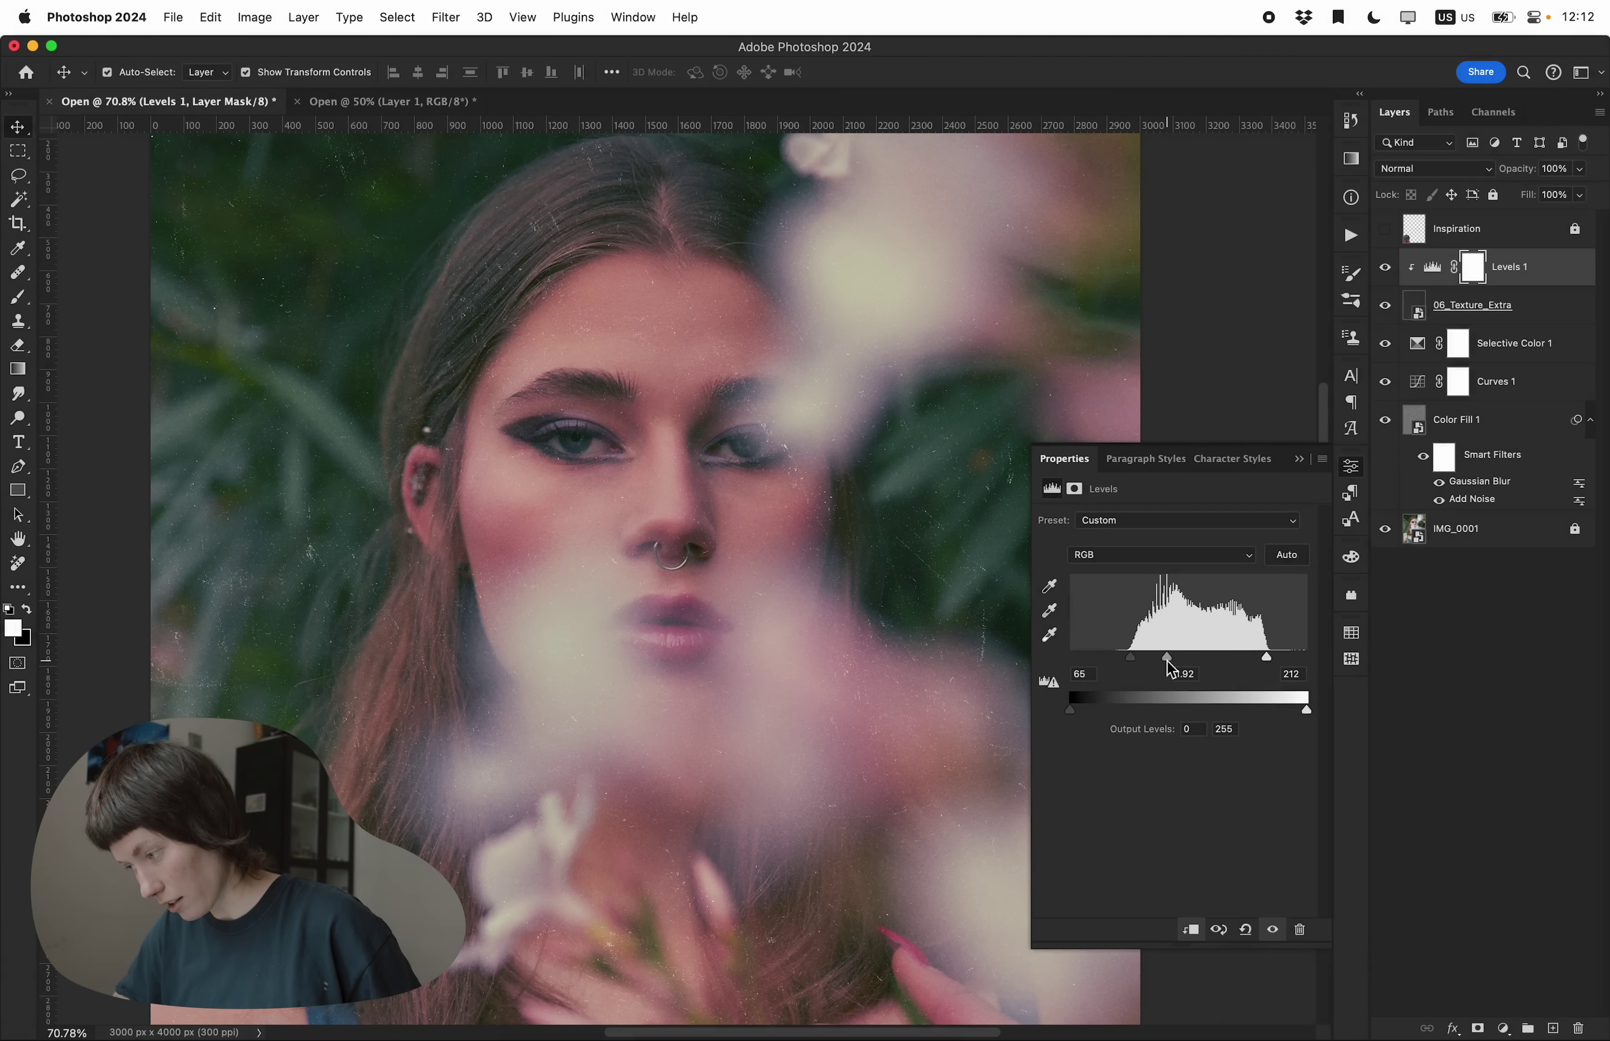
drag(1133, 665, 1098, 716)
Set the Levels output to 16–216 and fine-tune the input to 56/1.90/212.
key(super+0)
scroll(781, 508, up, 8)
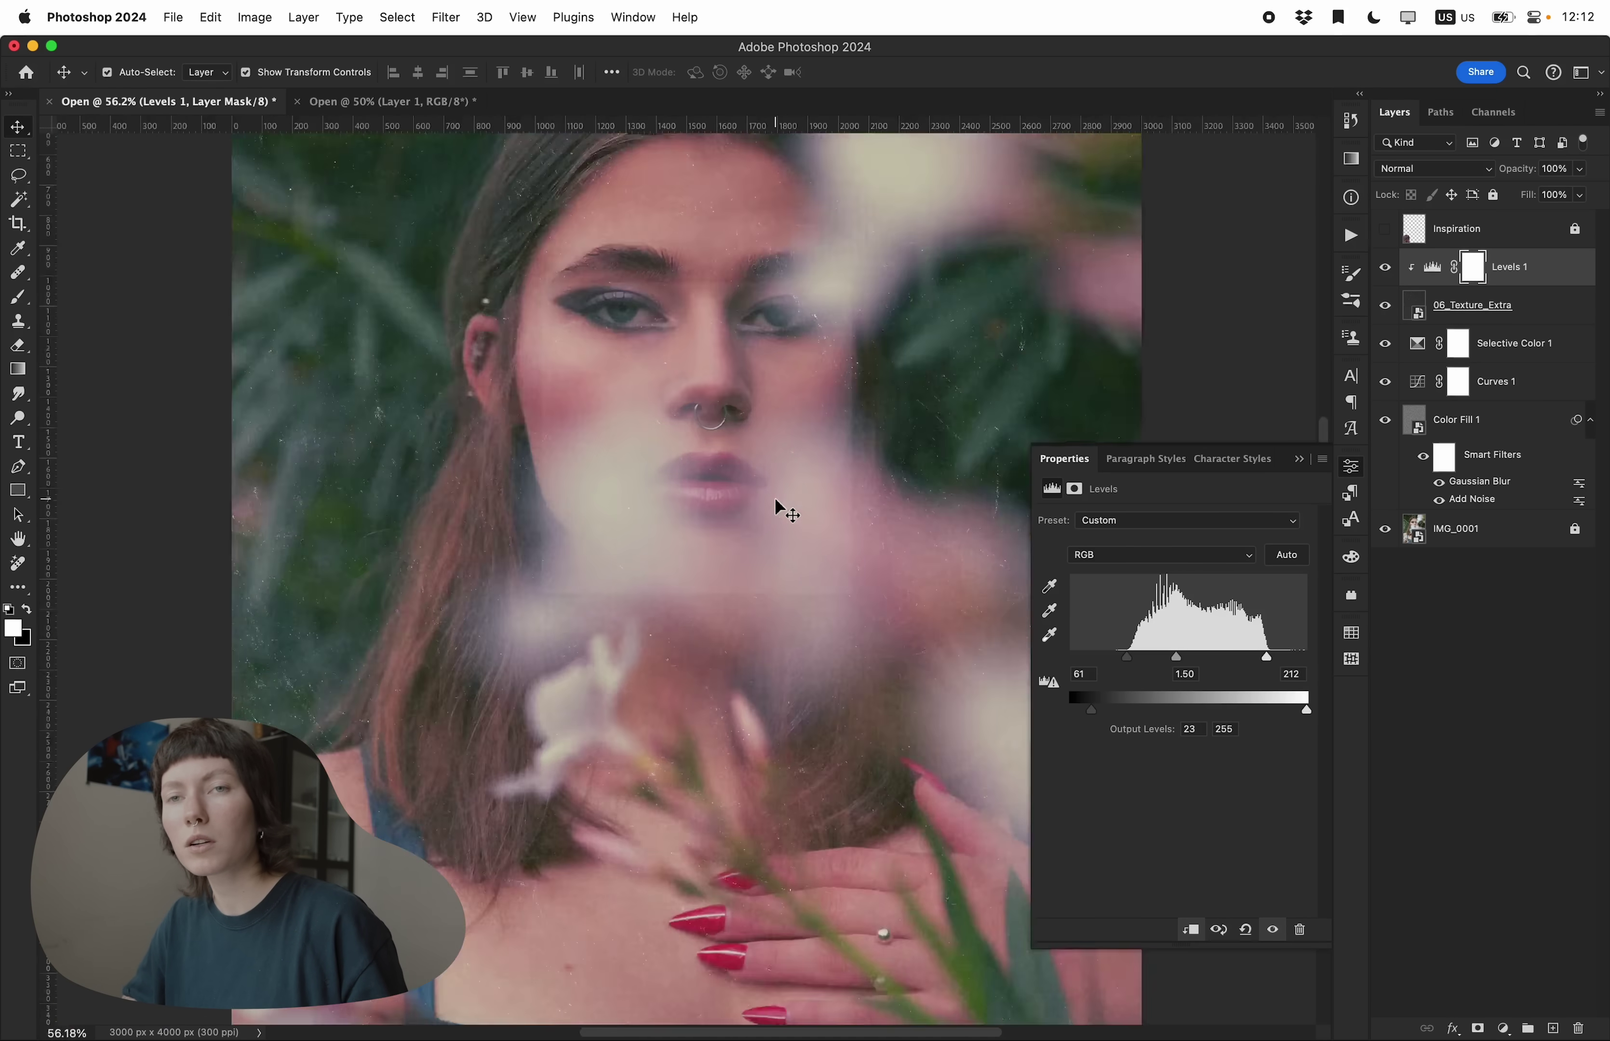
scroll(781, 509, left, 5)
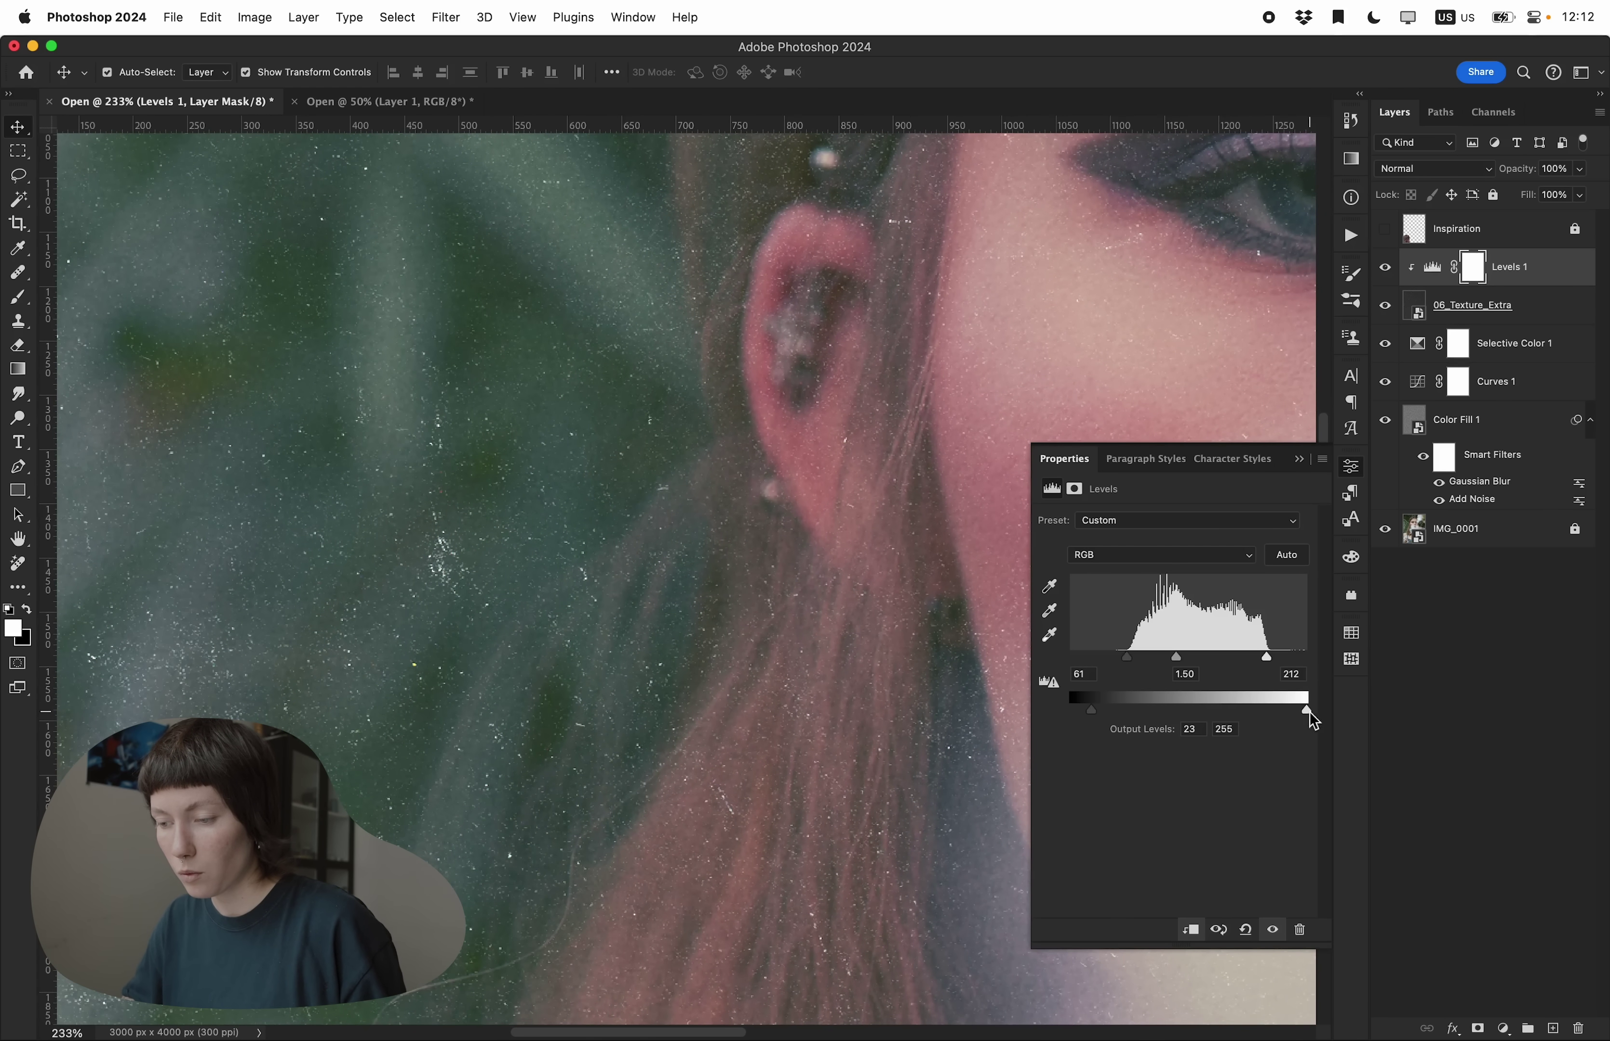
drag(1310, 719, 1271, 718)
key(super+0)
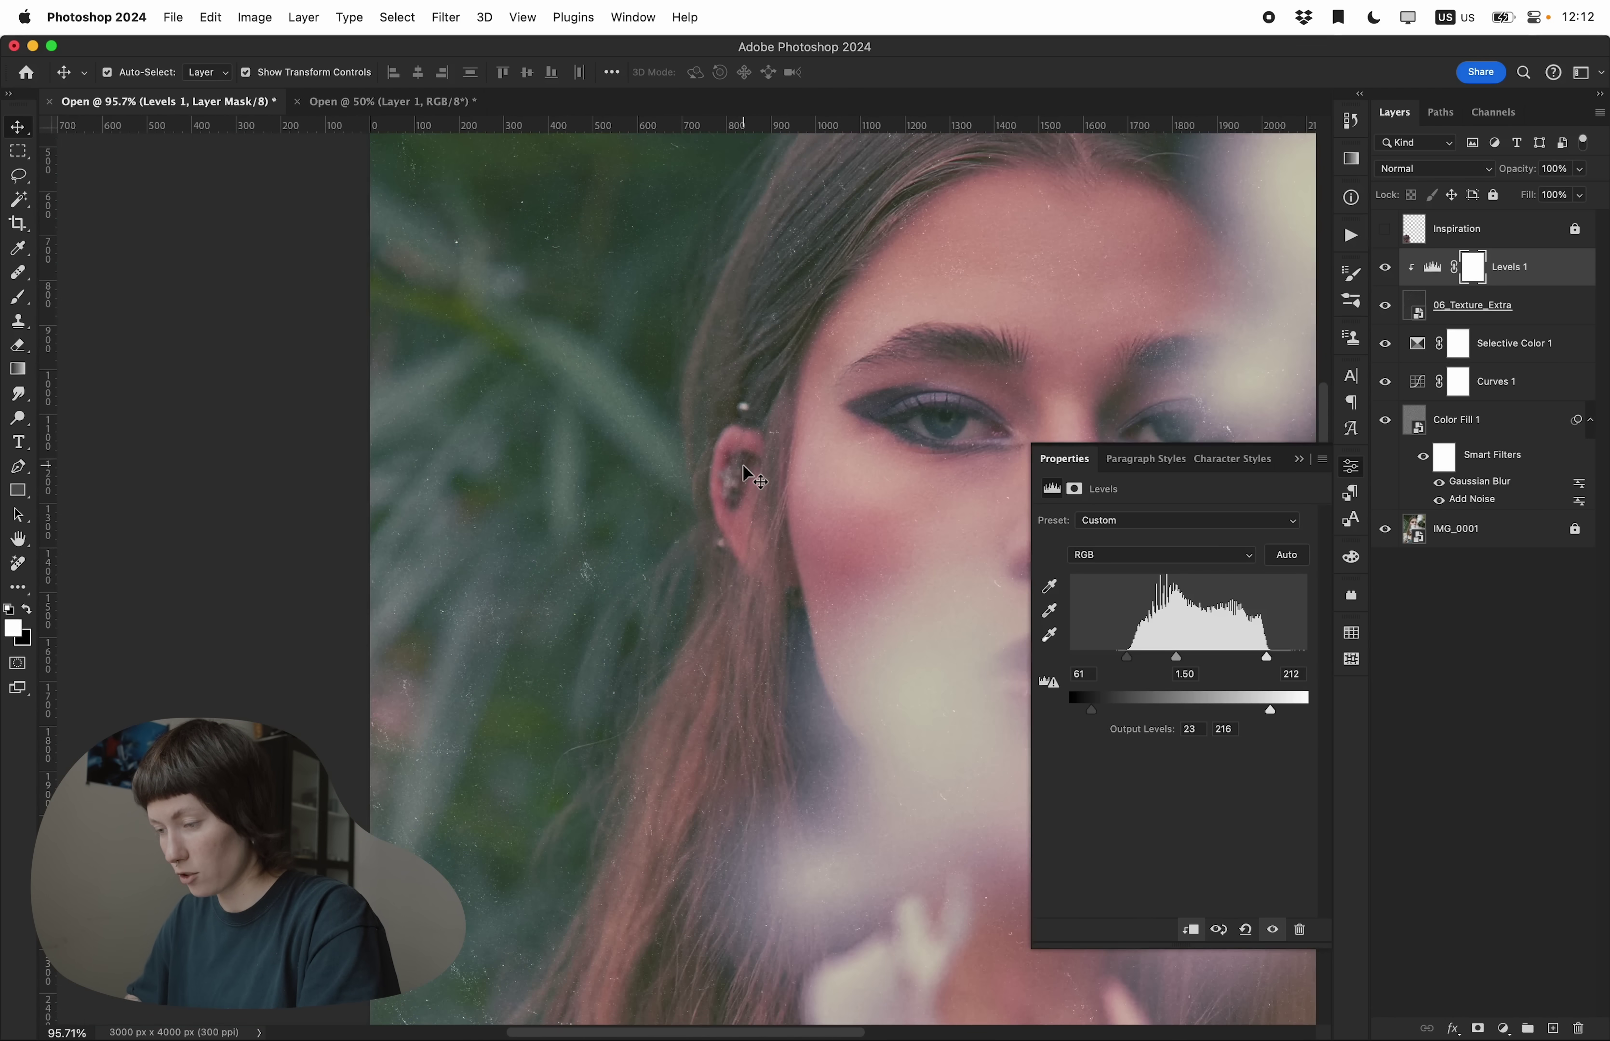
drag(1091, 711, 1122, 661)
key(super+minus)
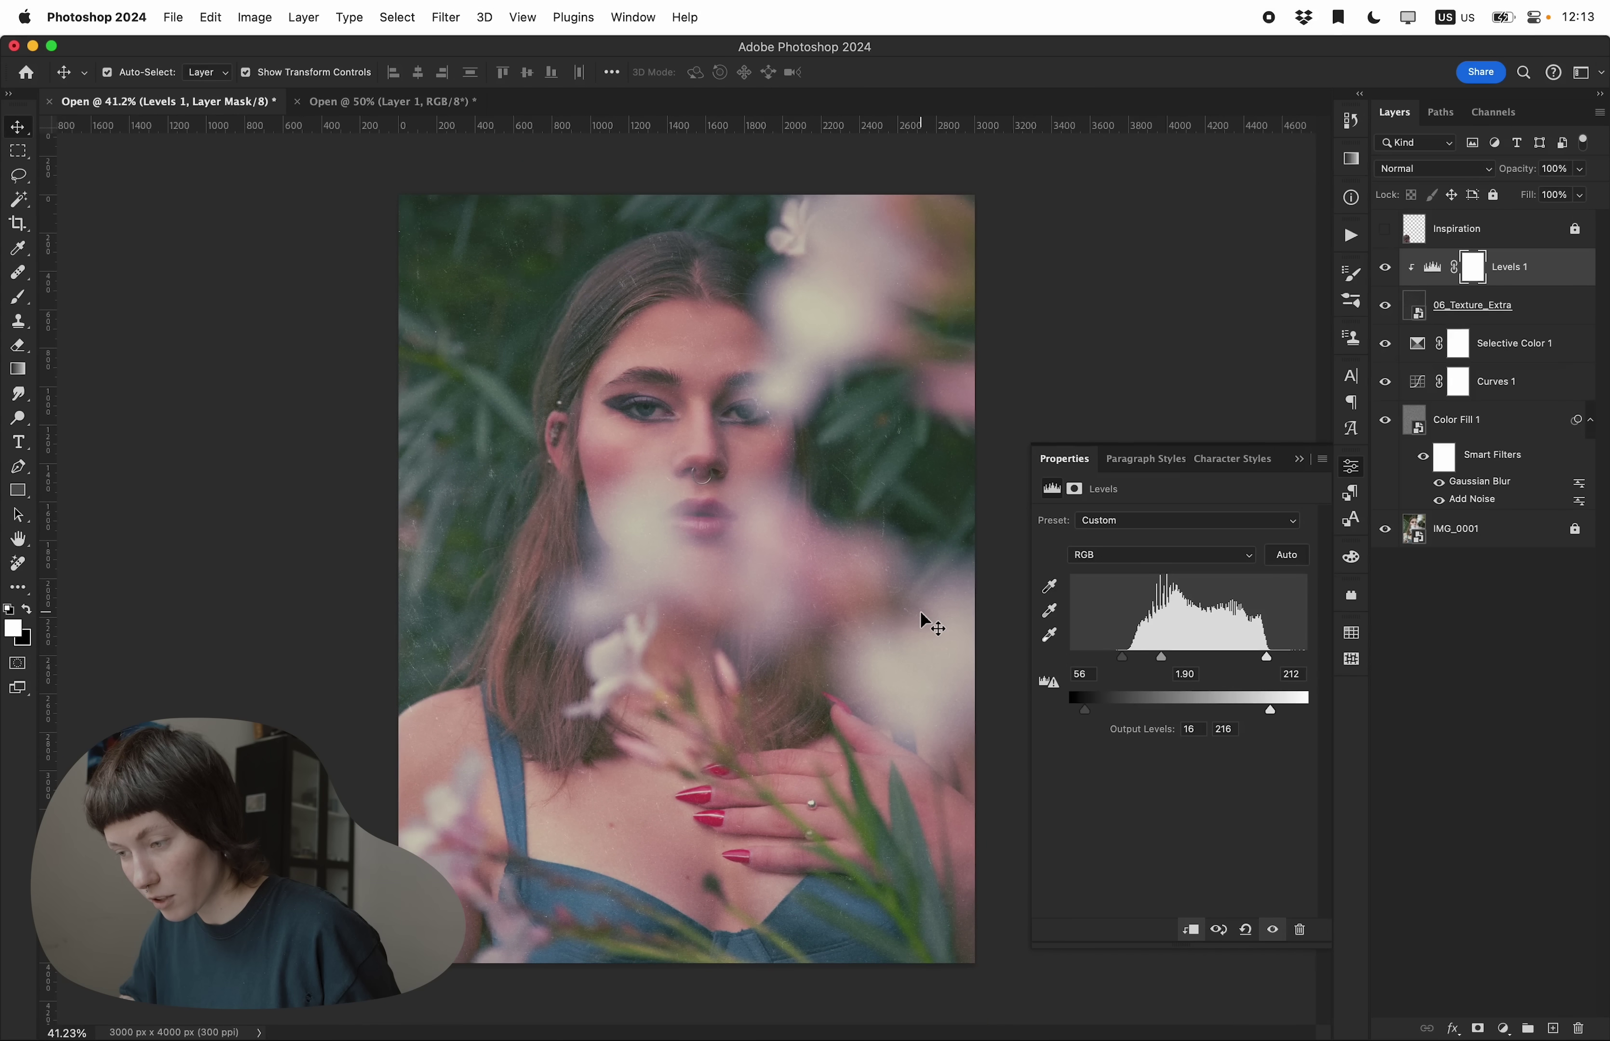
Select Selective Color 1 and compare the portrait with and without the dust texture.
click(1511, 344)
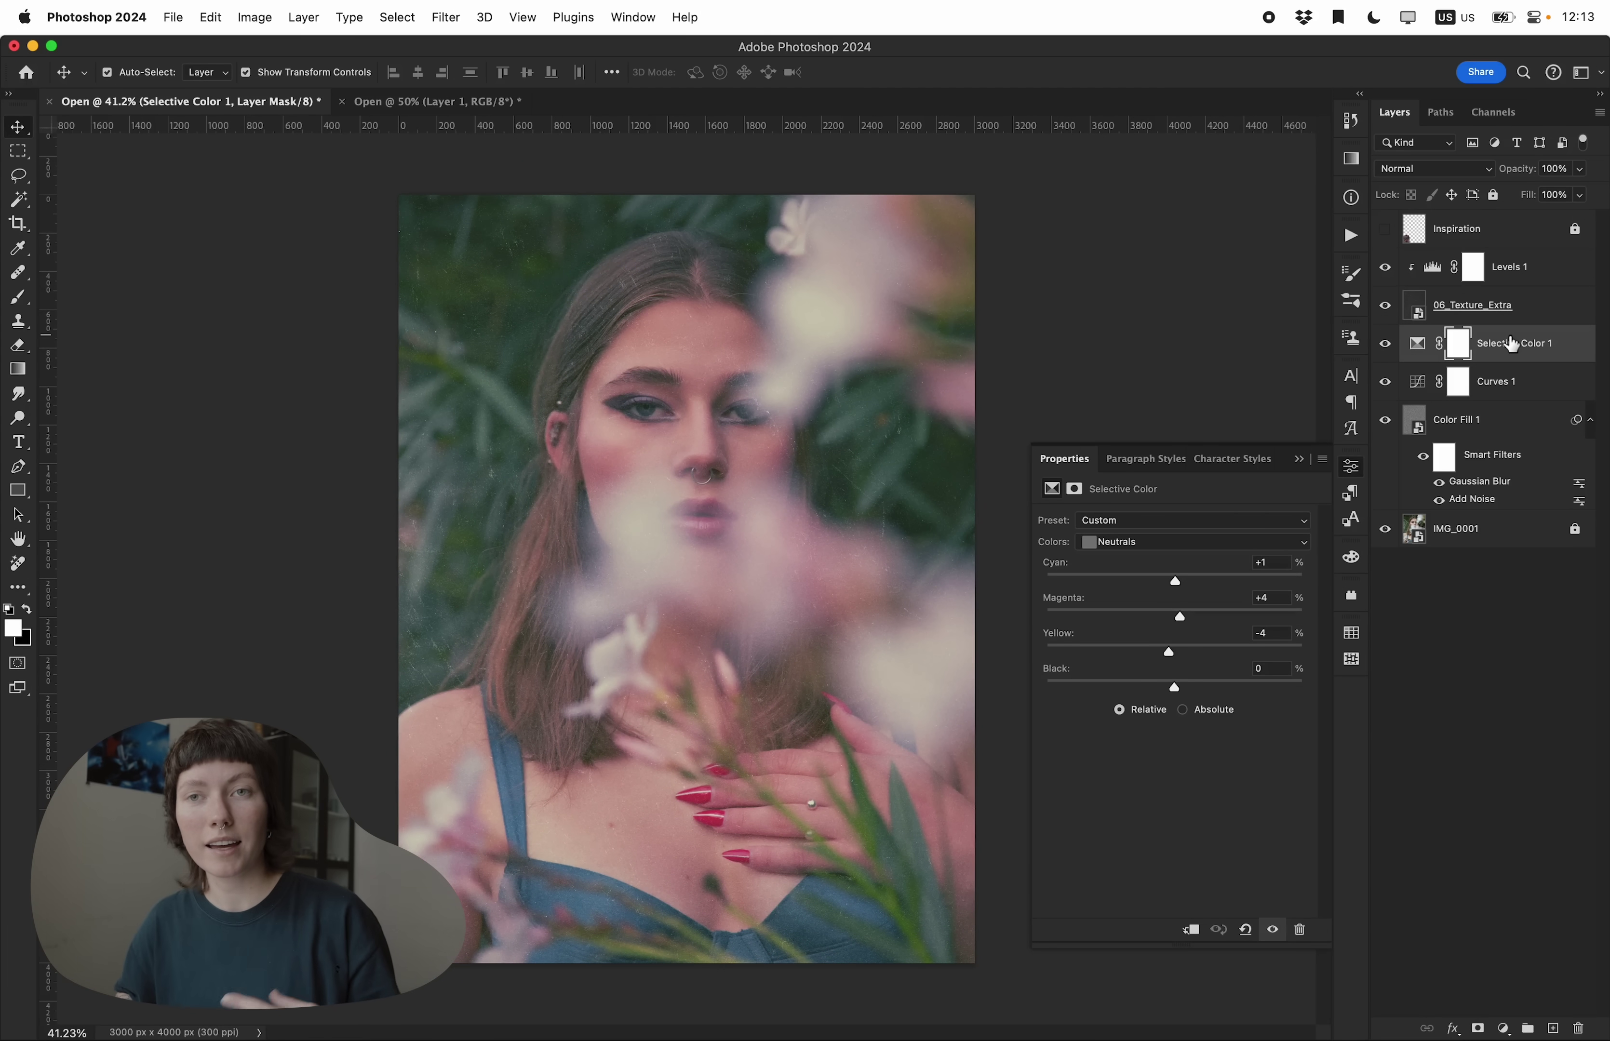
click(1385, 312)
click(1385, 313)
click(1385, 314)
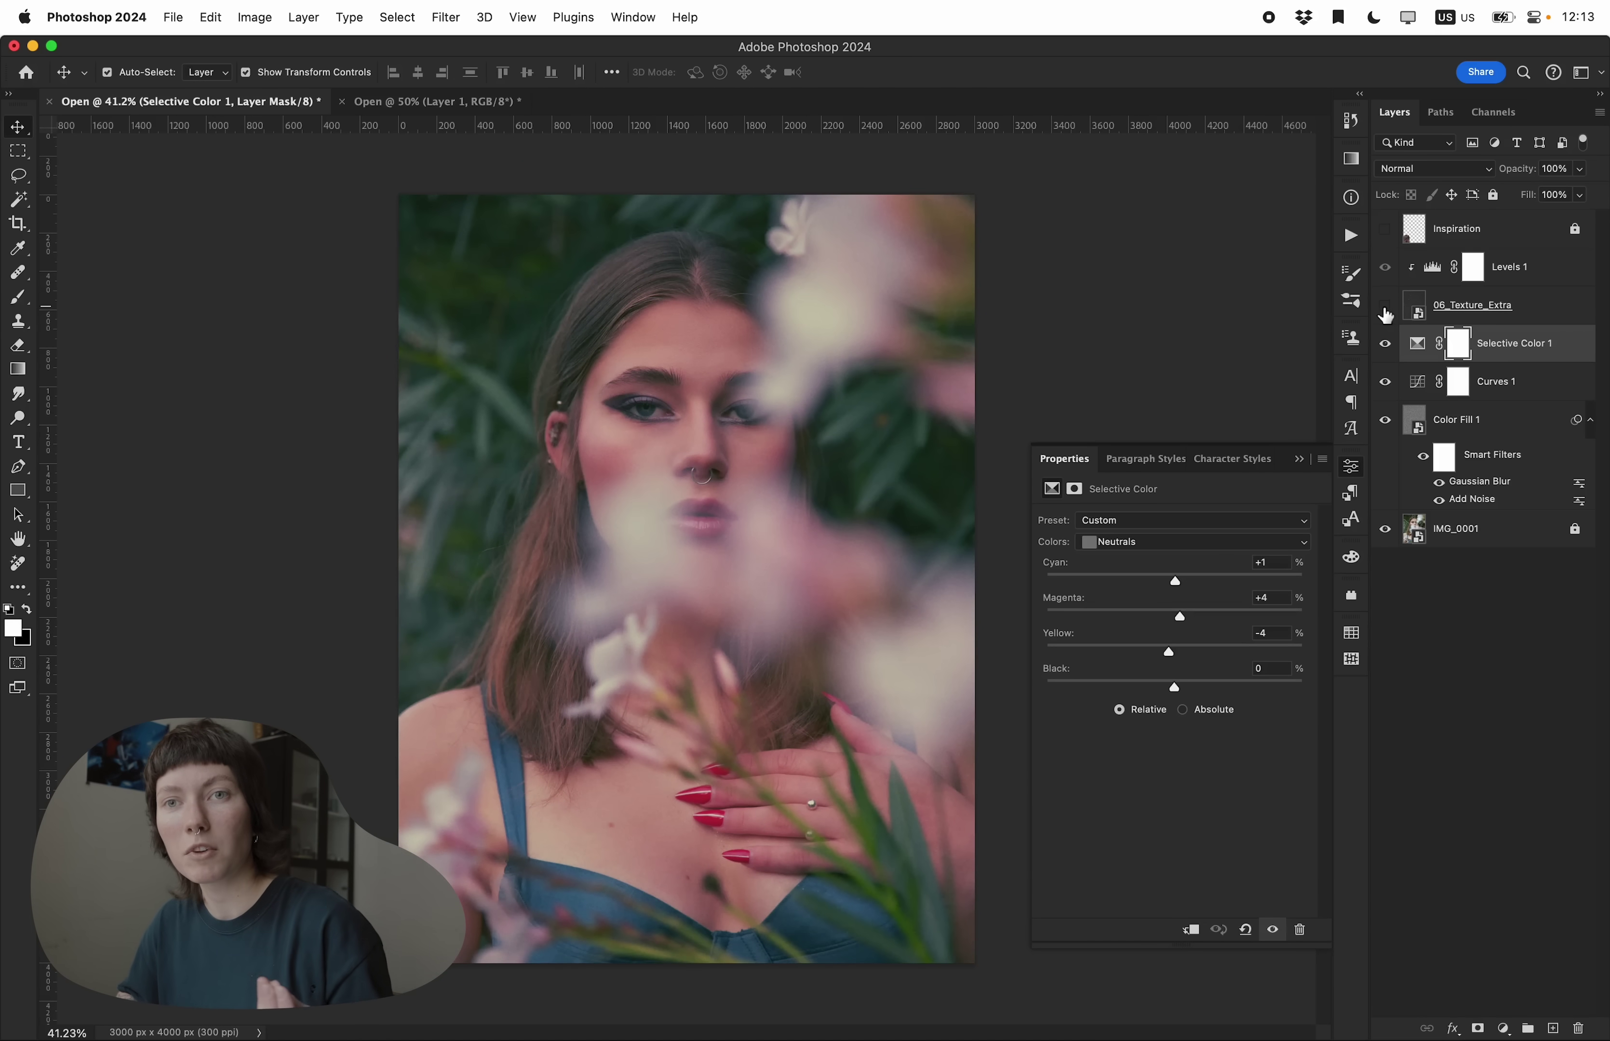
click(1385, 314)
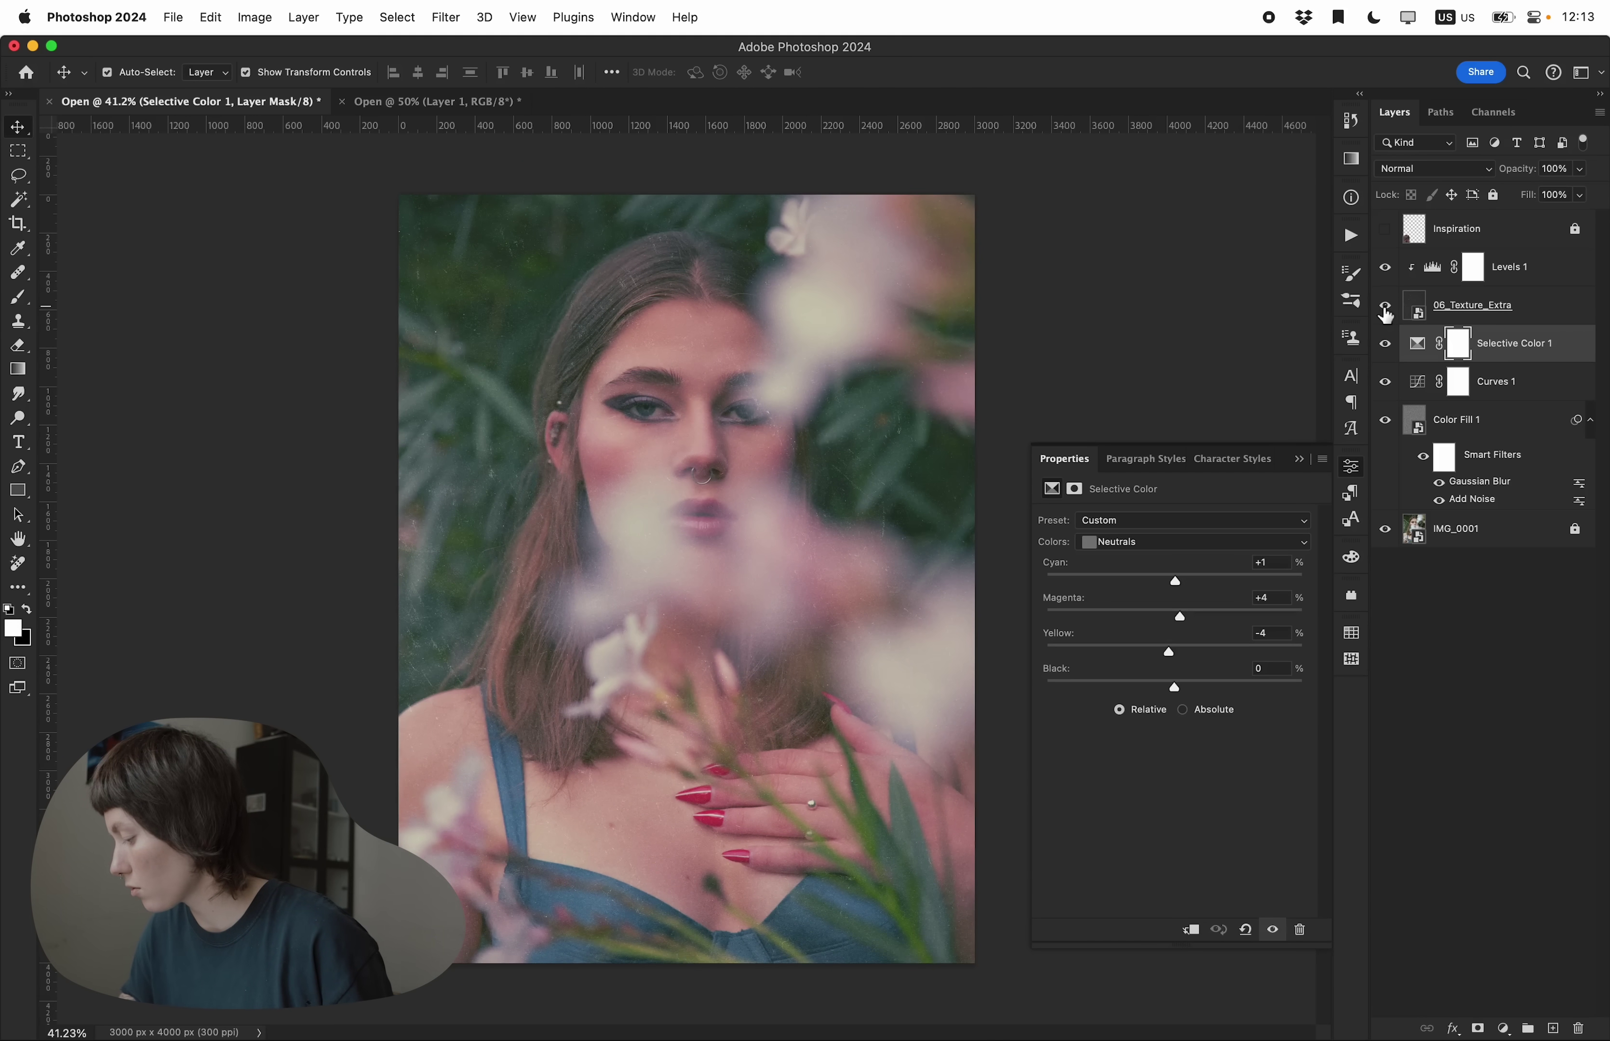
Add a Levels 2 adjustment above Selective Color 1 with input levels around 21–225.
click(1503, 1028)
click(1515, 850)
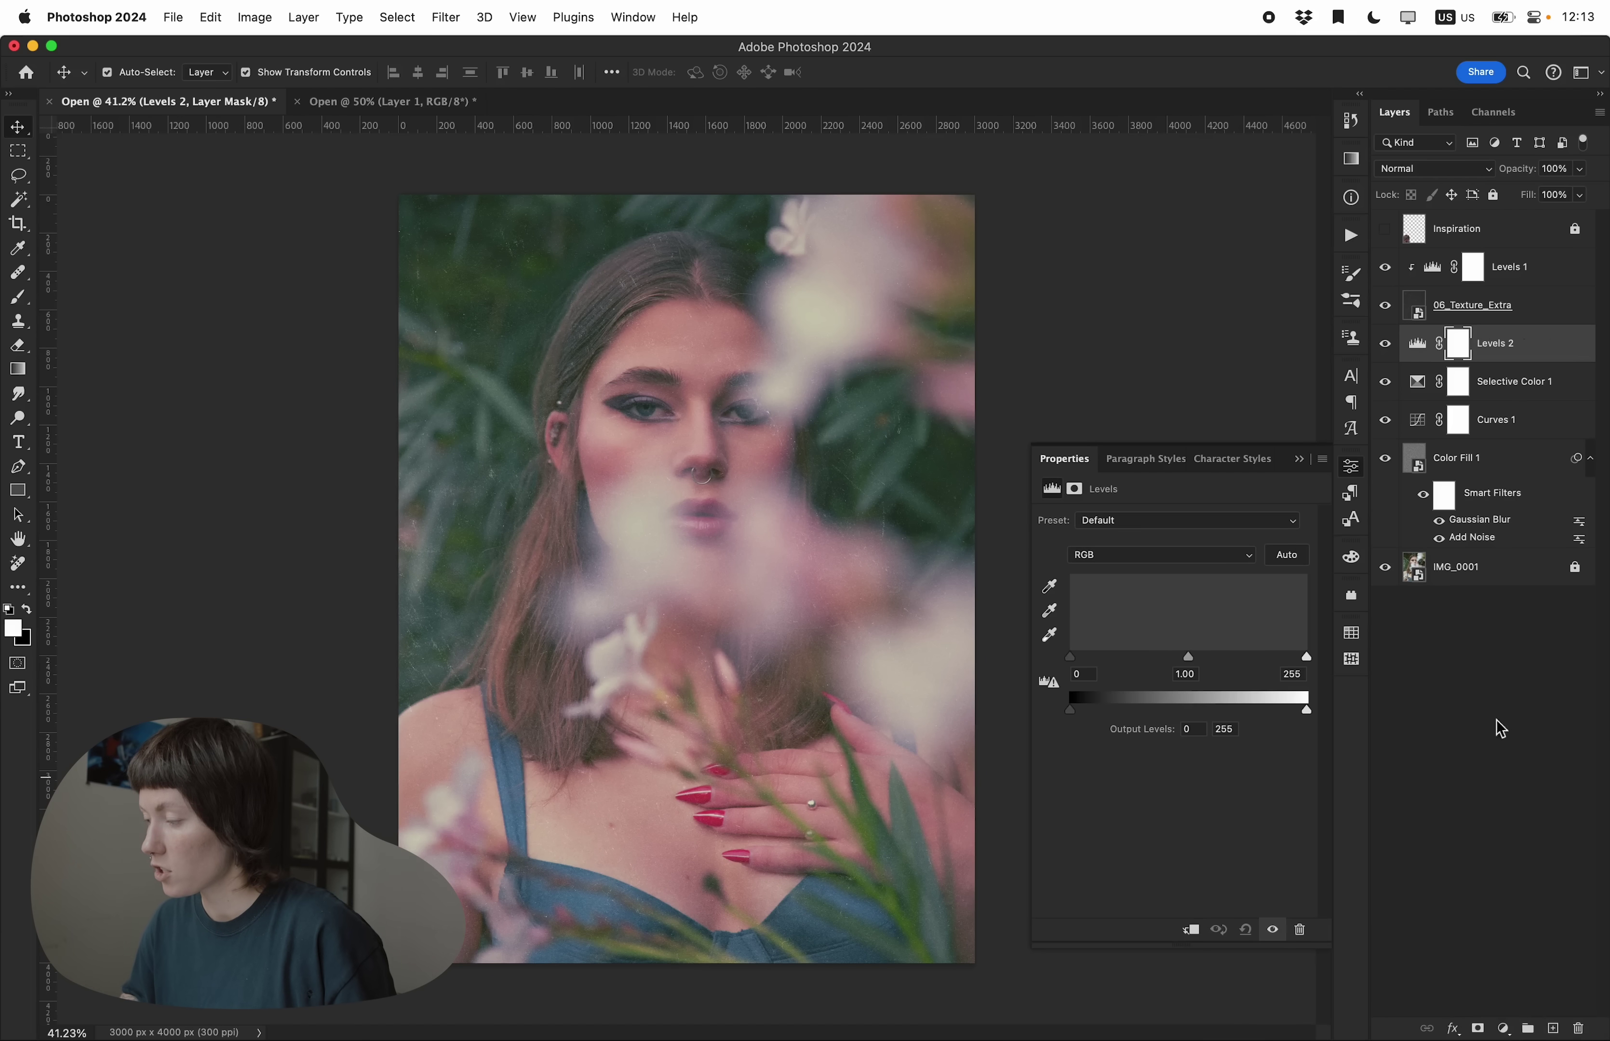
key(alt+bracketleft)
key(alt+bracketleft)
key(alt+bracketright)
key(alt+bracketright)
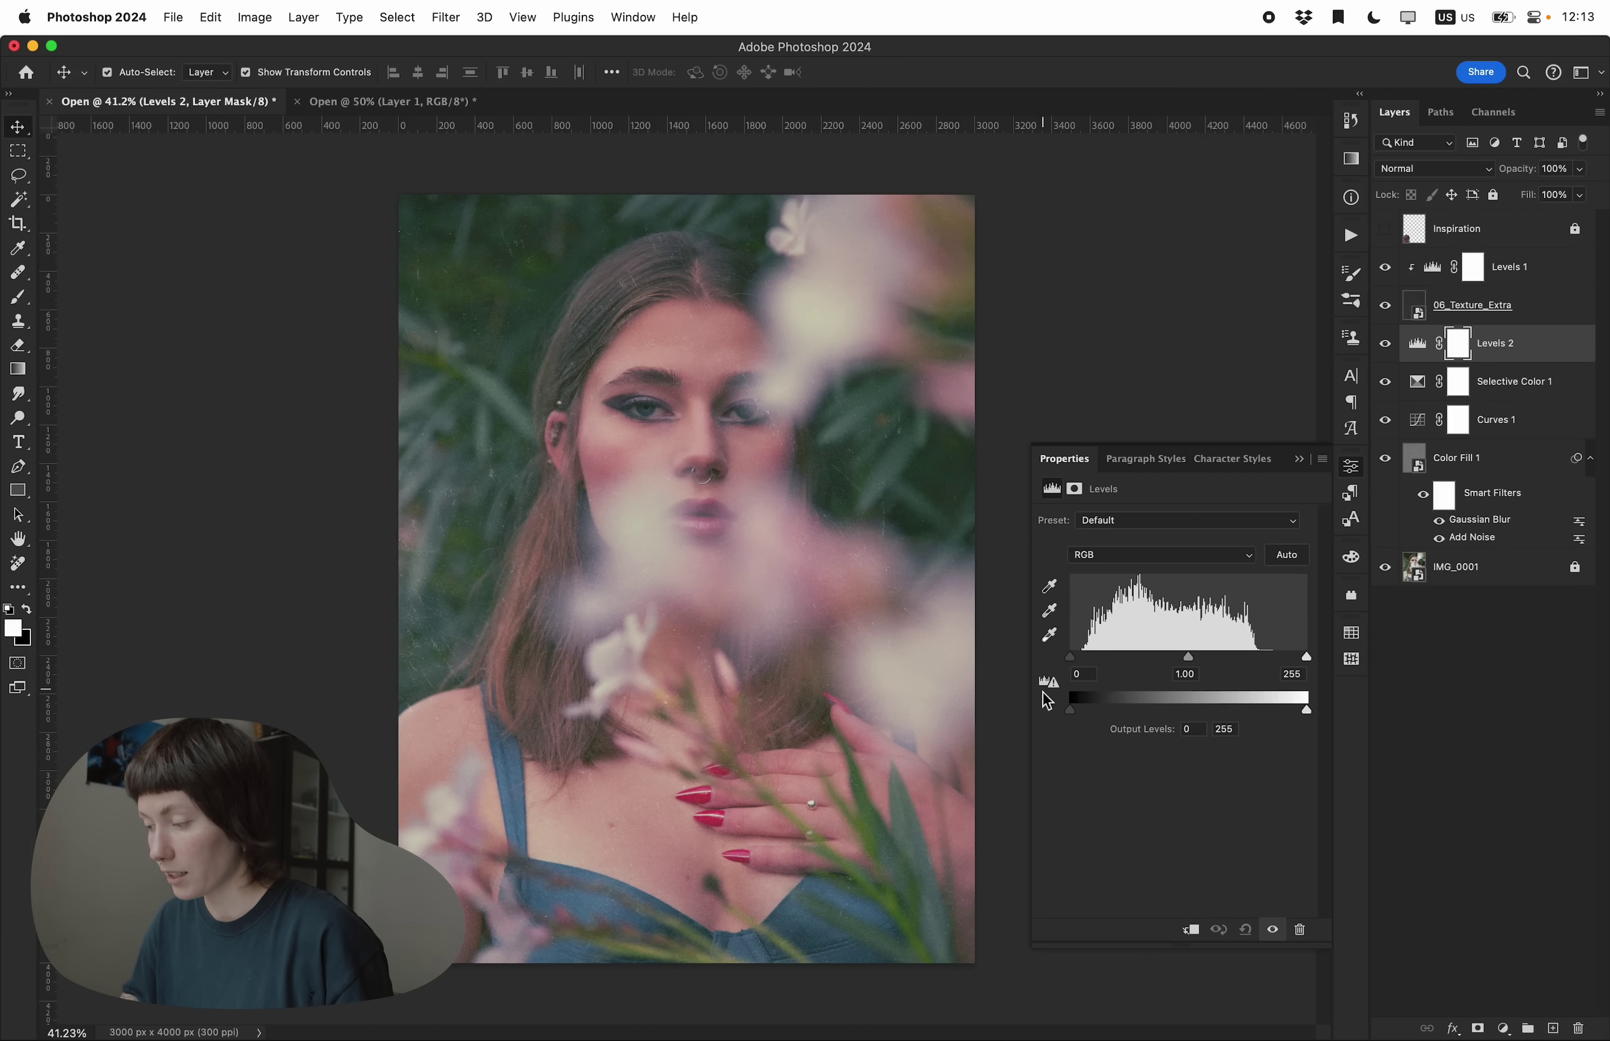
drag(1072, 658, 1082, 663)
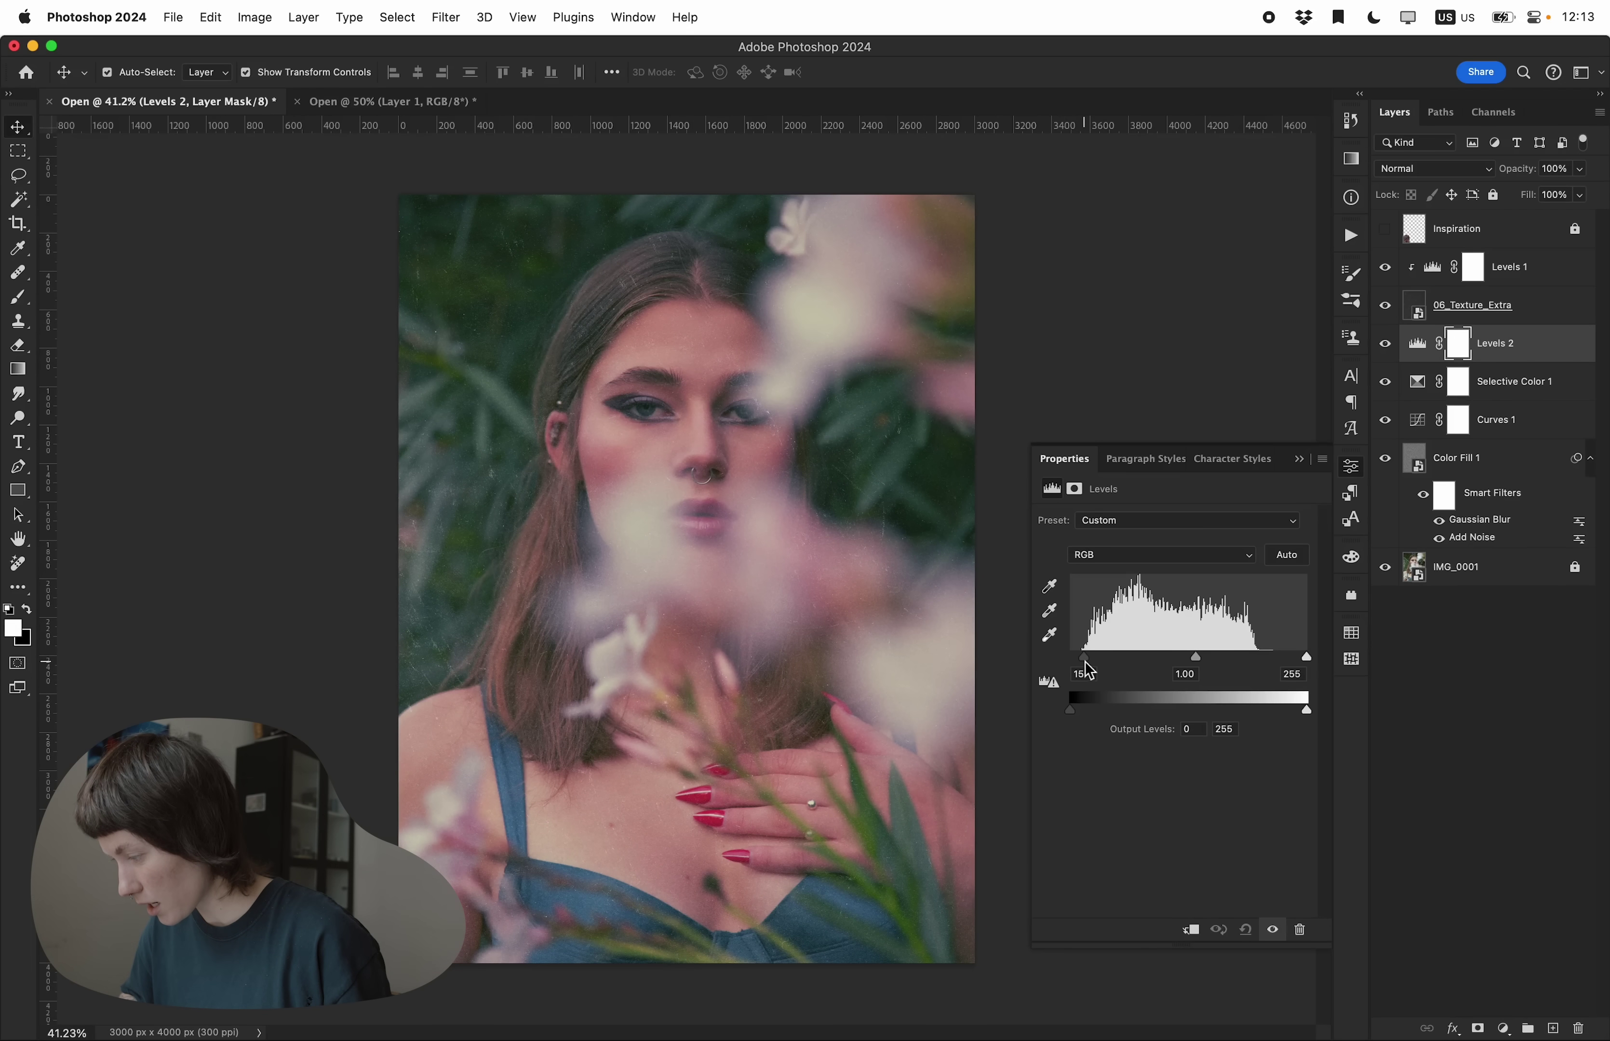
drag(1306, 656, 1279, 659)
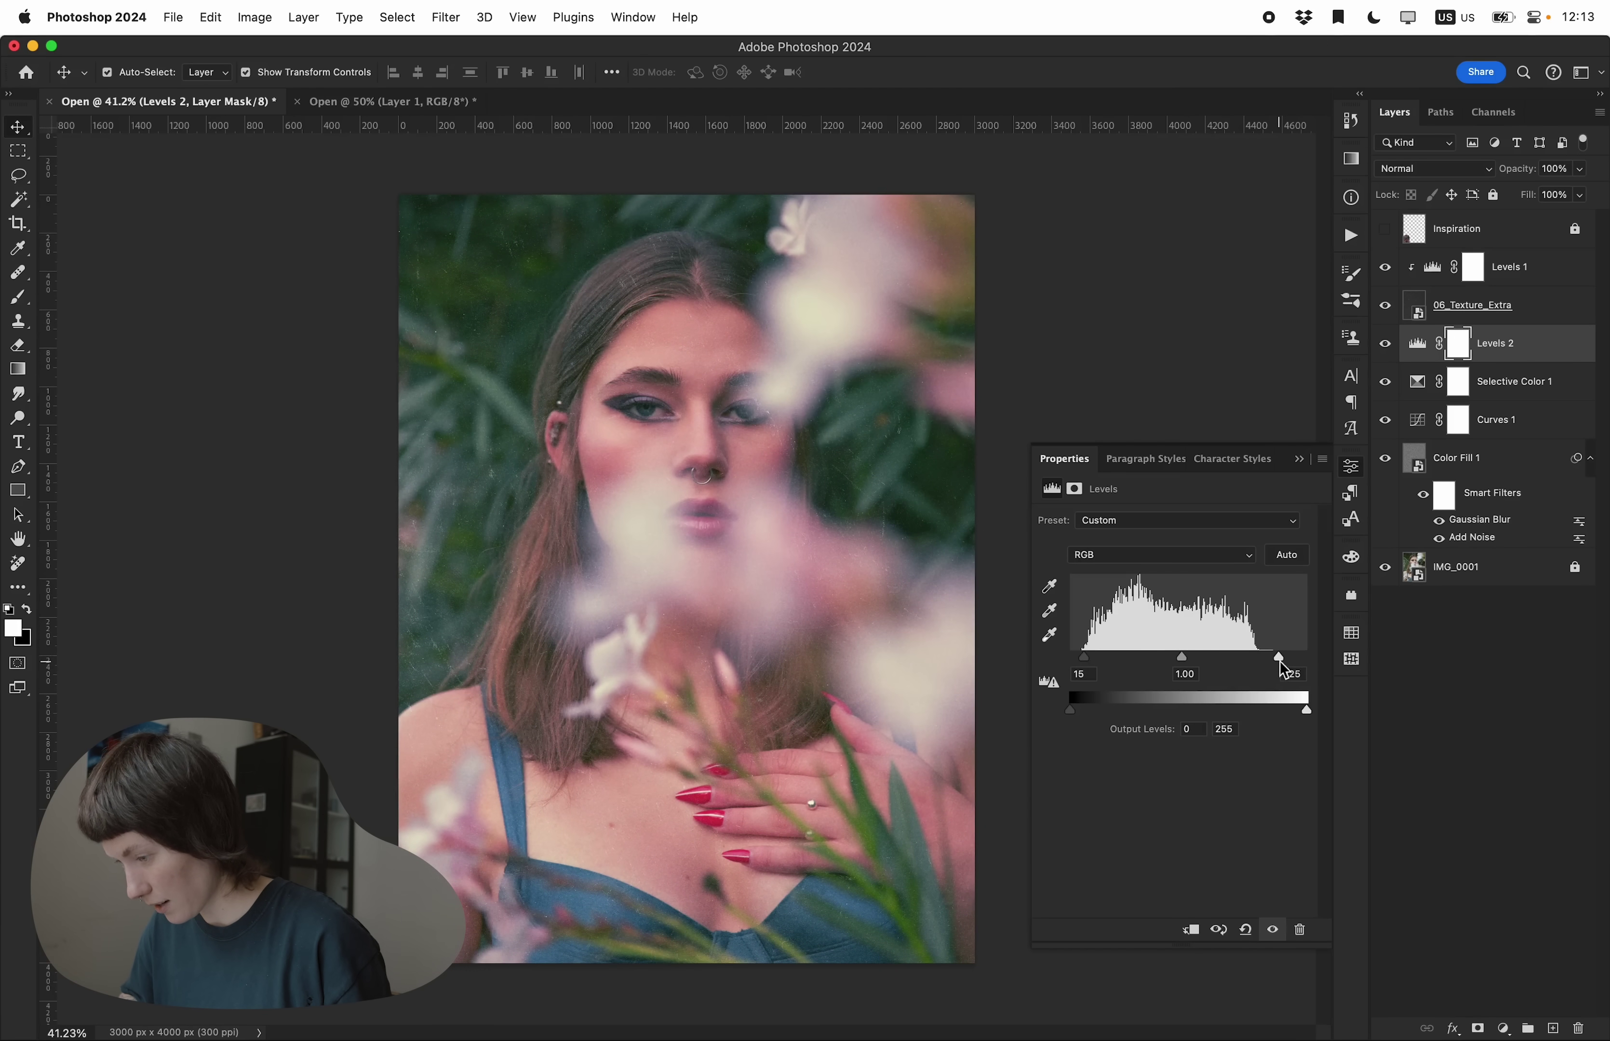
drag(1182, 656, 1187, 657)
Set the Levels 2 output to 19–221 to lift the blacks and dim the whites.
drag(1070, 709, 1088, 656)
drag(1306, 710, 1272, 710)
drag(1187, 657, 1185, 657)
drag(1089, 656, 1085, 656)
drag(1087, 710, 1080, 710)
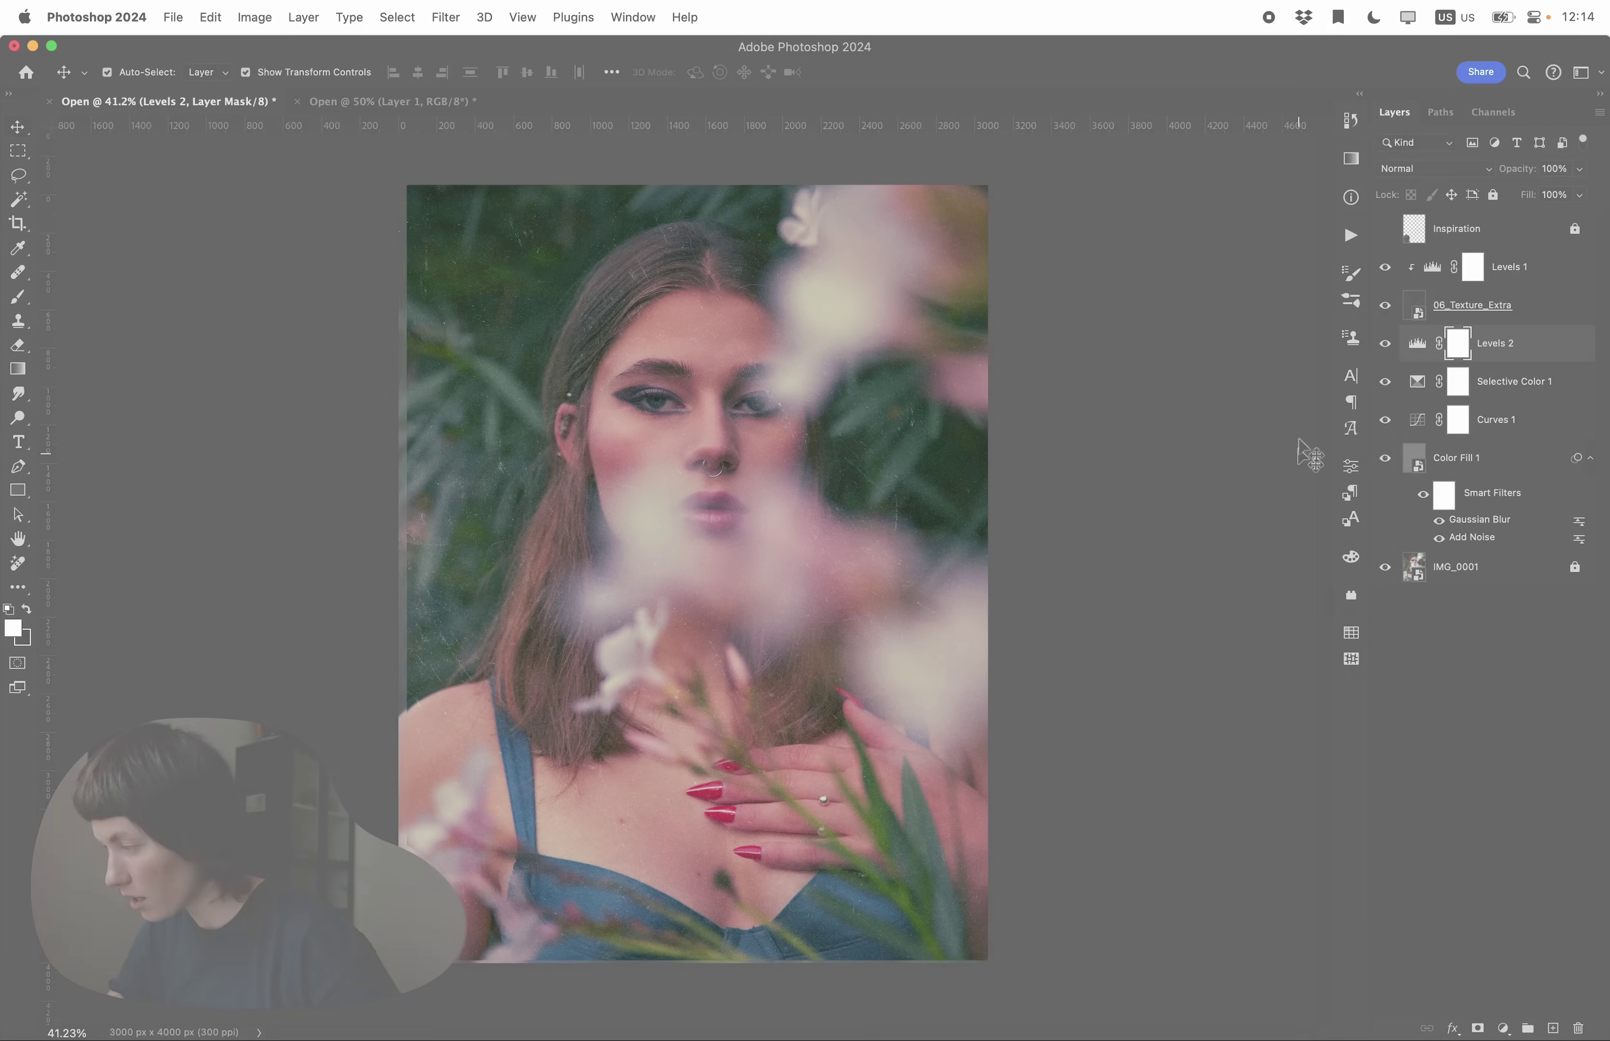